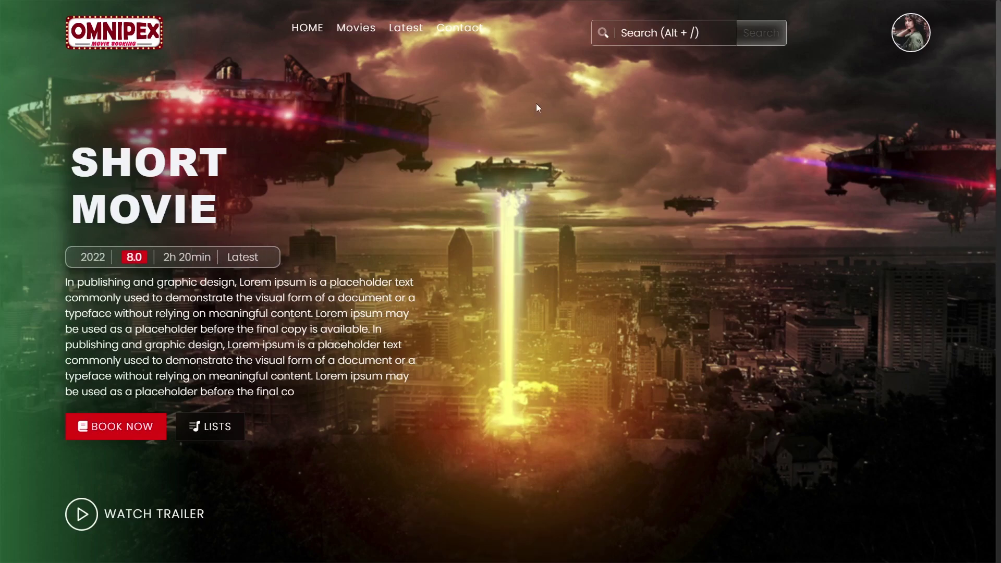
Exit full screen and scroll through the OMNIPEX home page
key(F11)
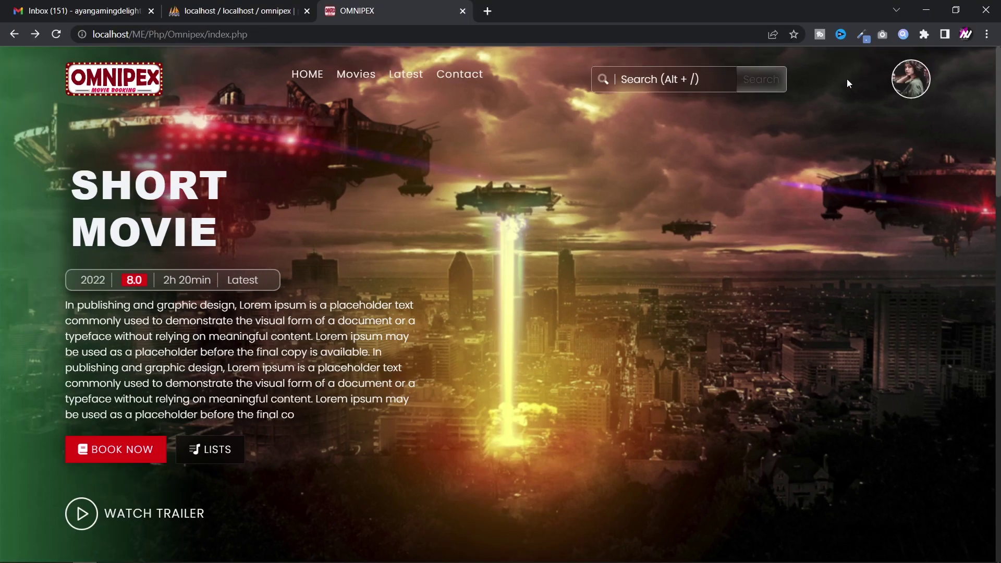
scroll(534, 174, down, 3)
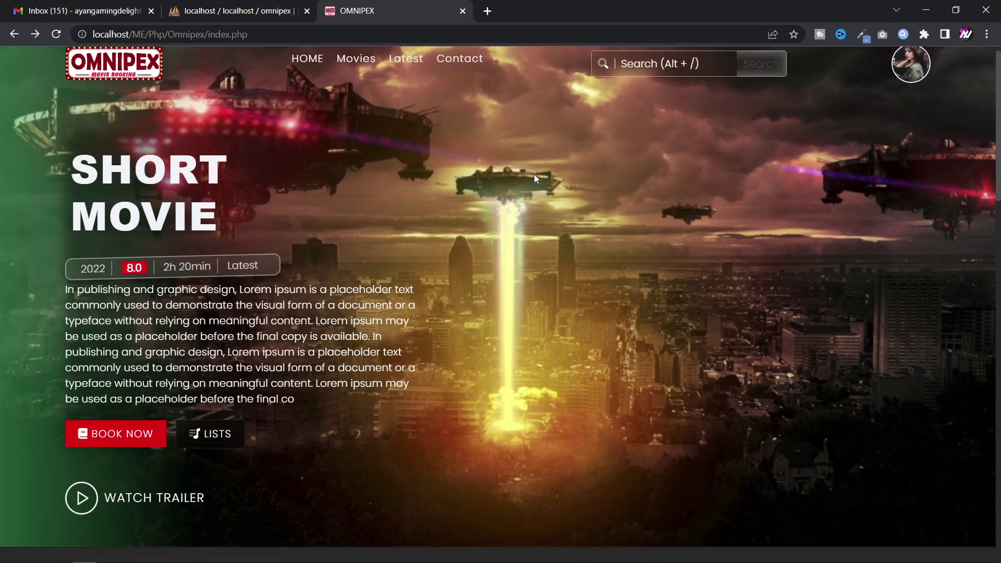
scroll(220, 208, up, 1)
scroll(220, 209, up, 1)
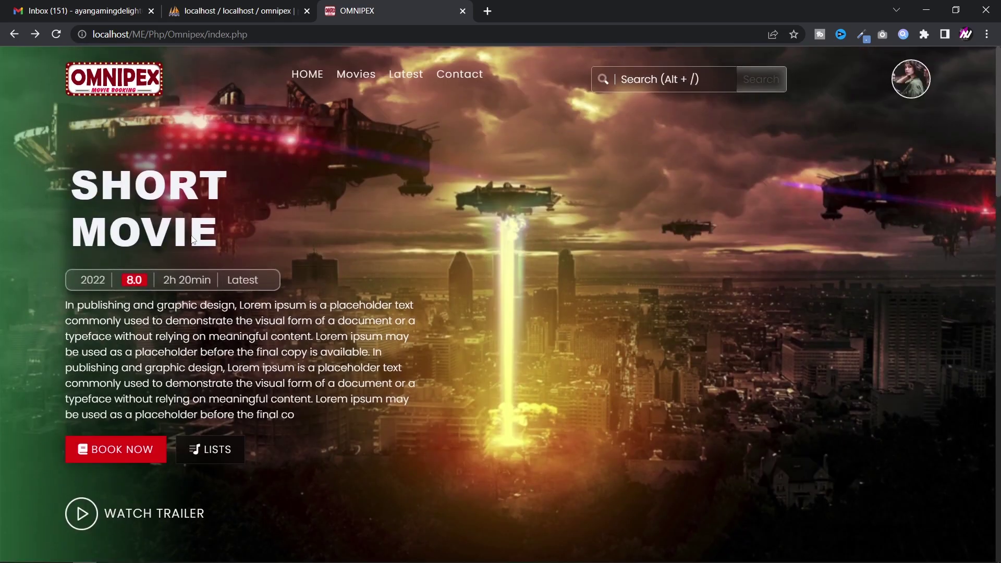
scroll(130, 285, down, 2)
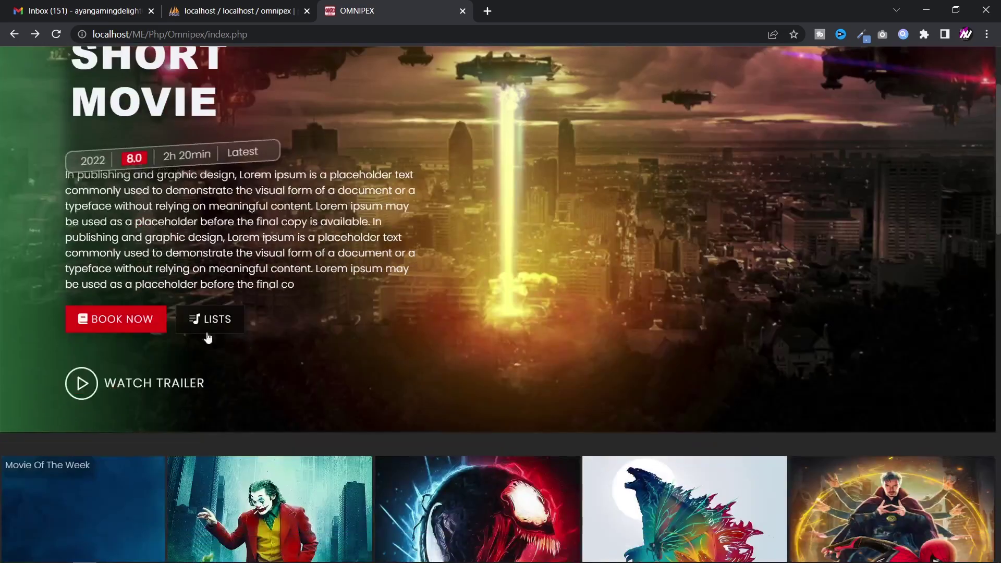
Open the Short Movie booking details, return home, and play the Short Movie trailer
click(120, 321)
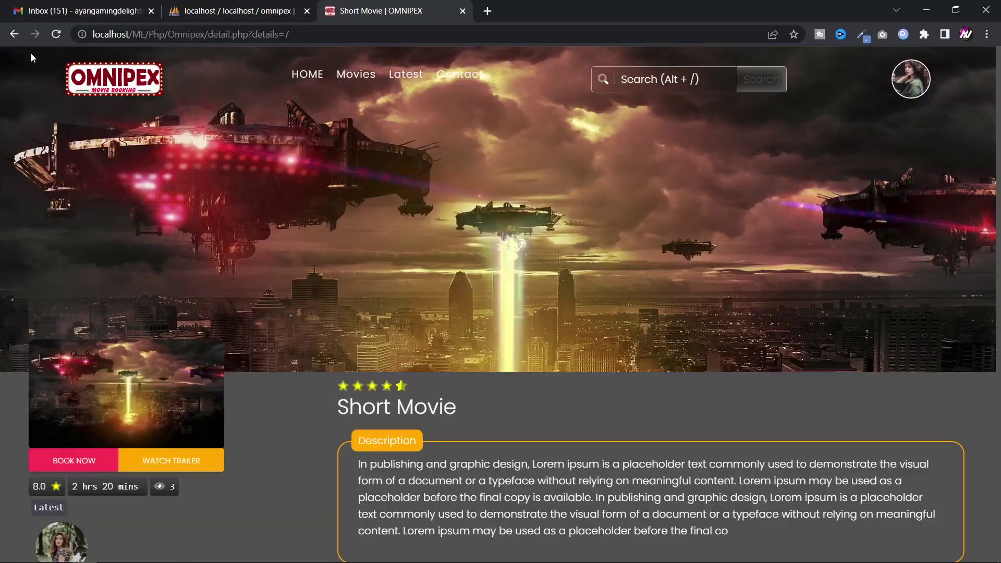
click(15, 34)
scroll(201, 293, down, 1)
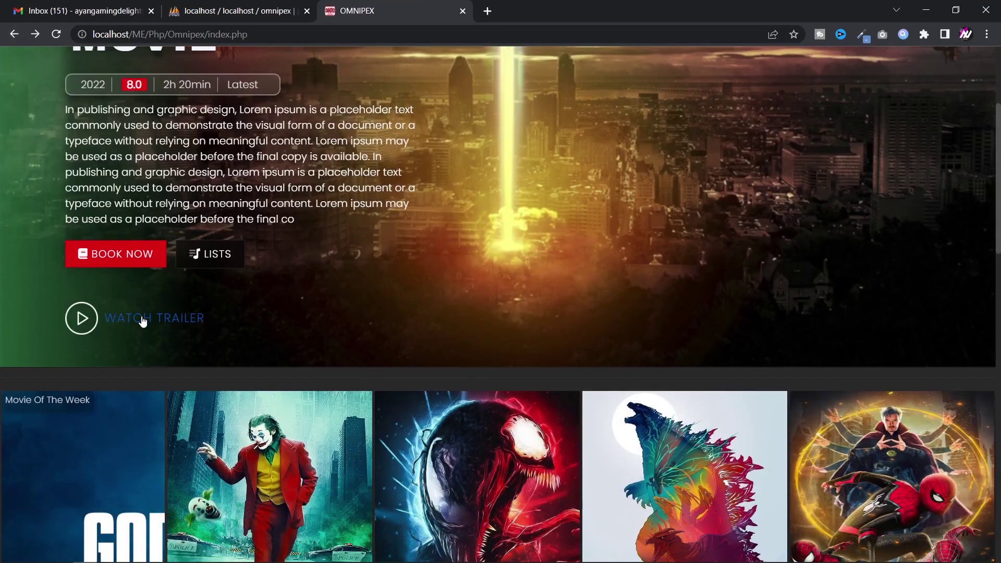
click(139, 319)
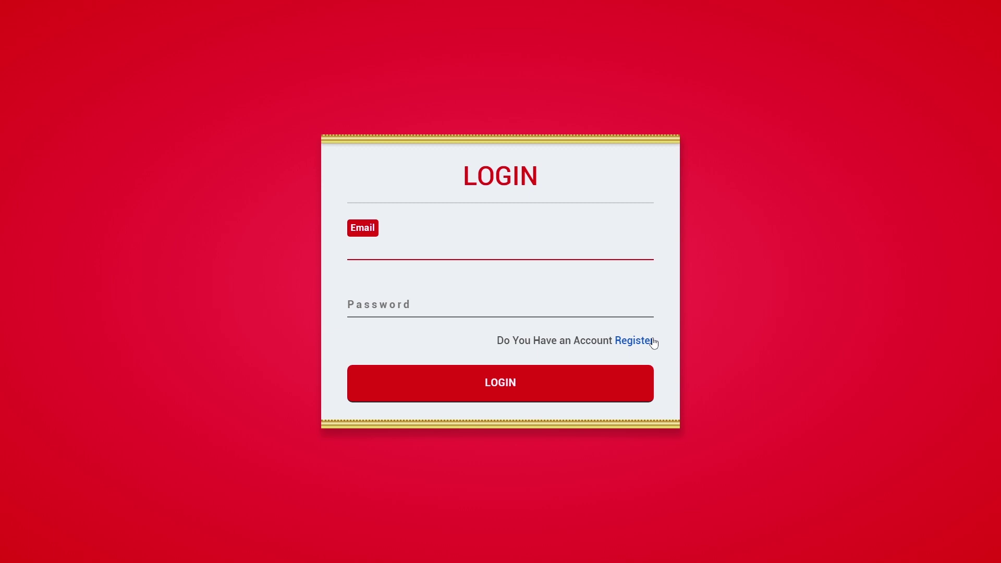
Open the Register form and enter the user name and e-mail address
click(653, 342)
click(417, 221)
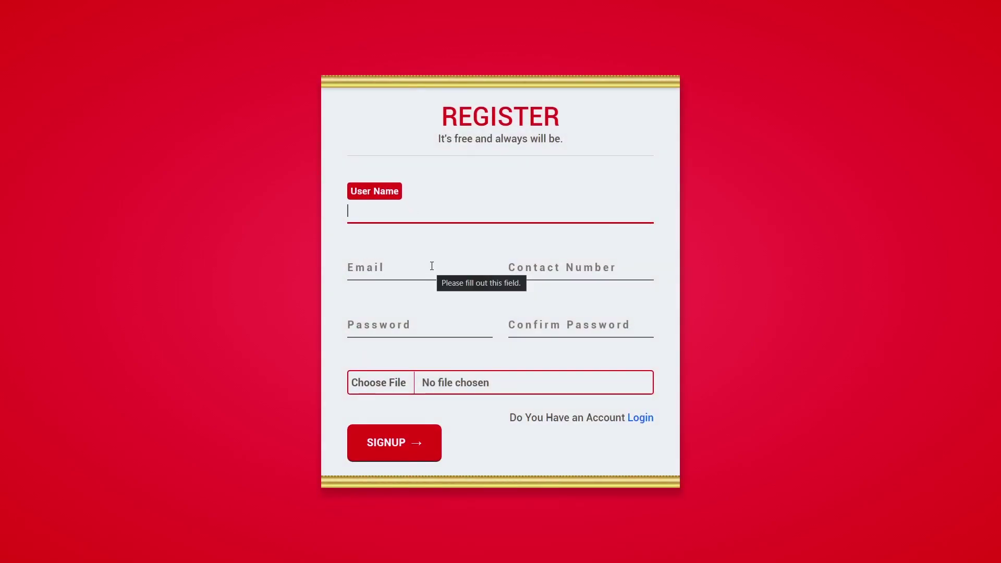
text(Alexandra)
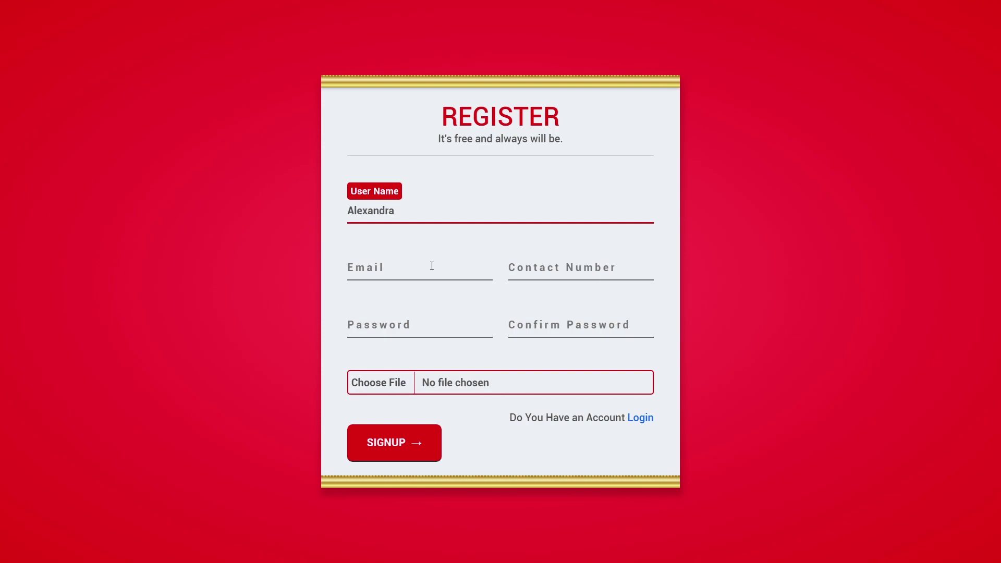
click(431, 266)
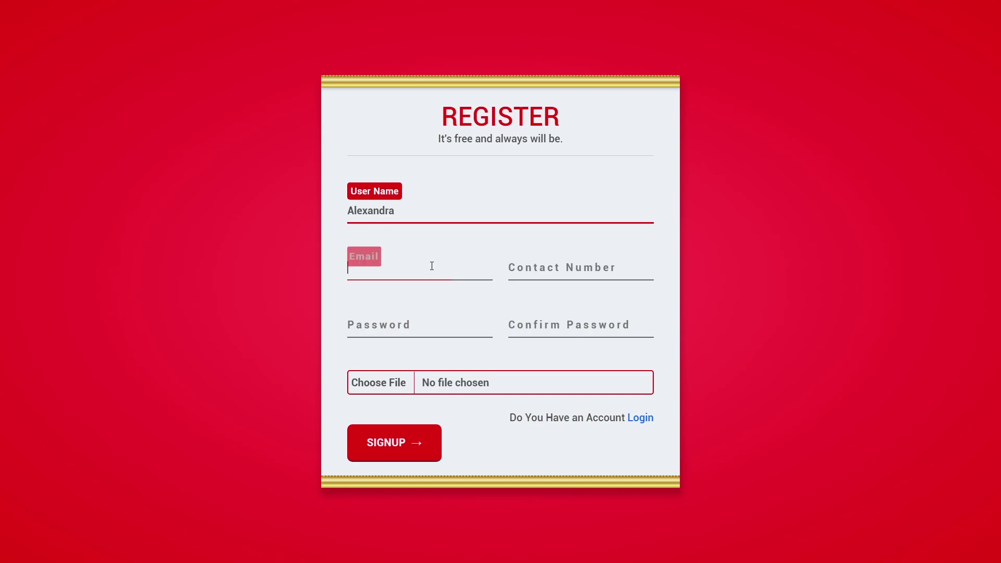
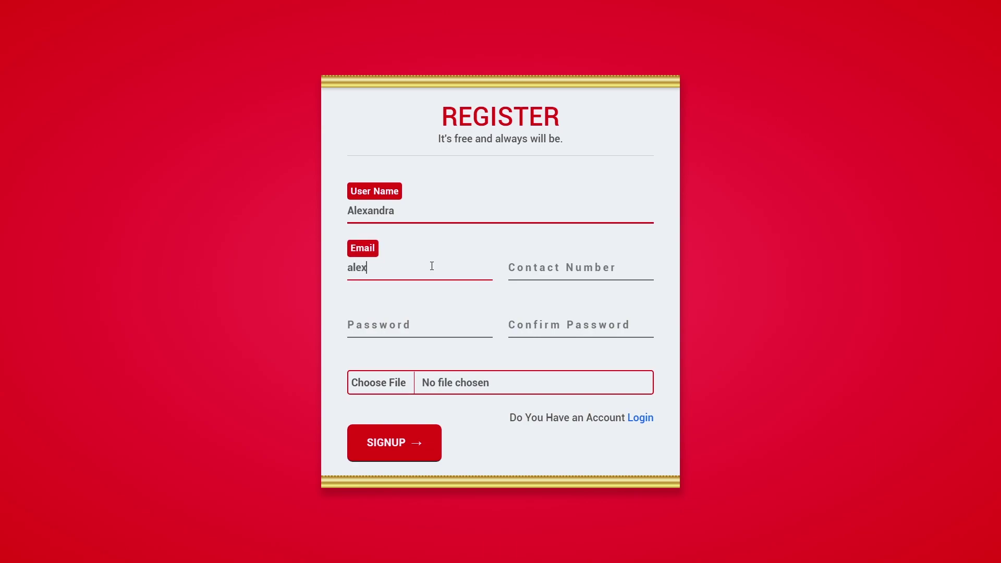
key(Tab)
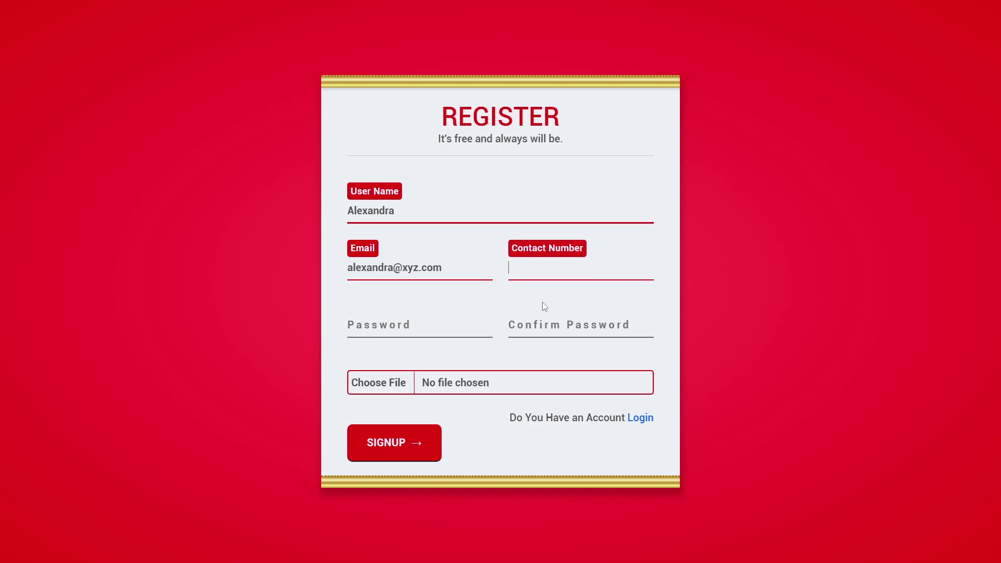
Fill in the contact number and move on to the password field
click(524, 245)
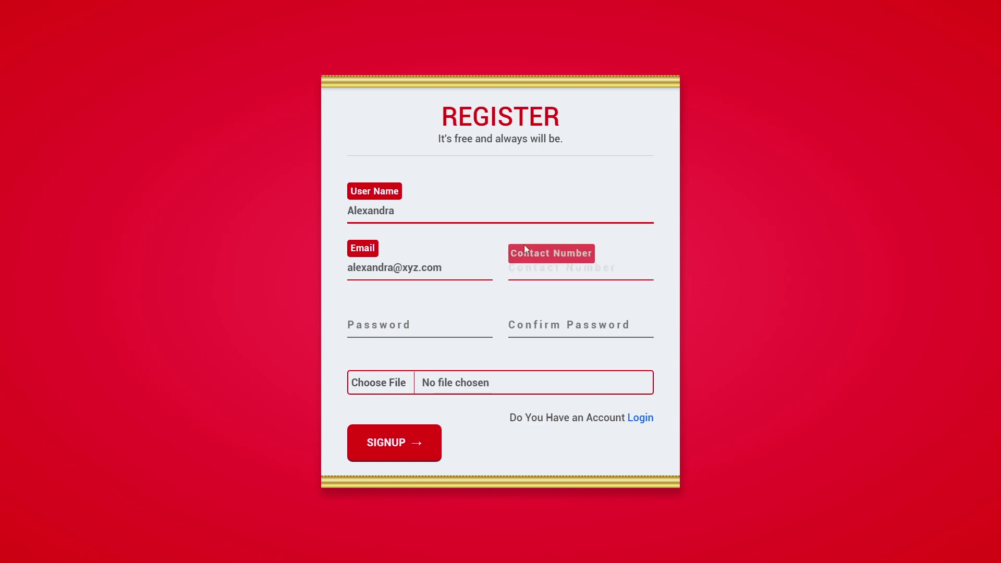
click(545, 271)
text(Dsf)
click(409, 316)
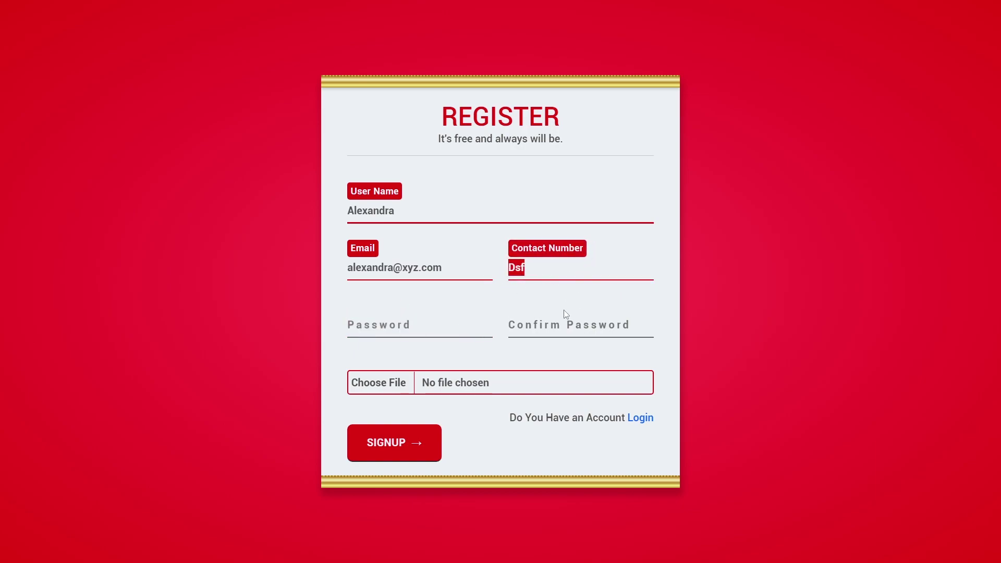
text(0123456)
key(Tab)
key(shift+Tab)
key(End)
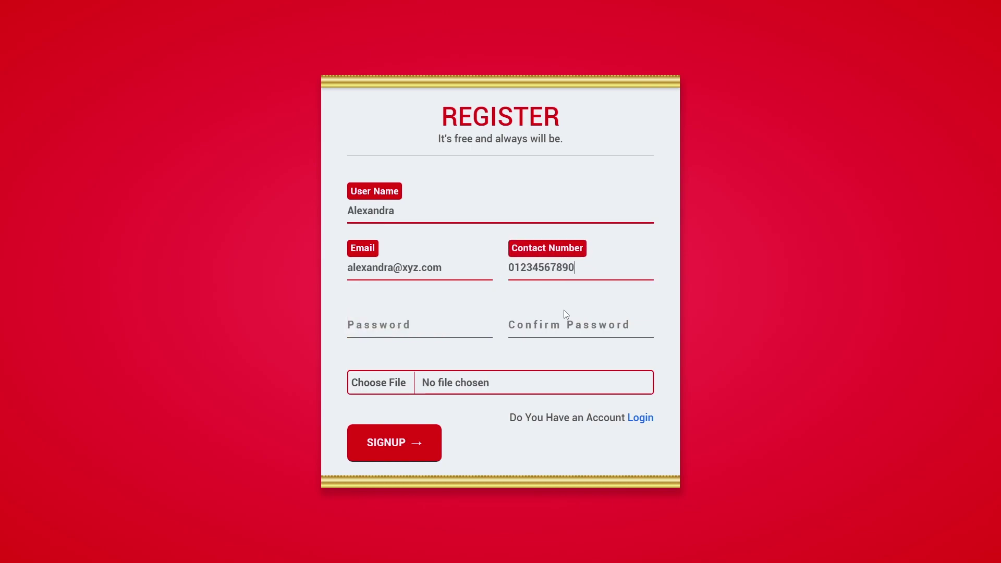
key(Tab)
Type a password into the Password field
click(382, 313)
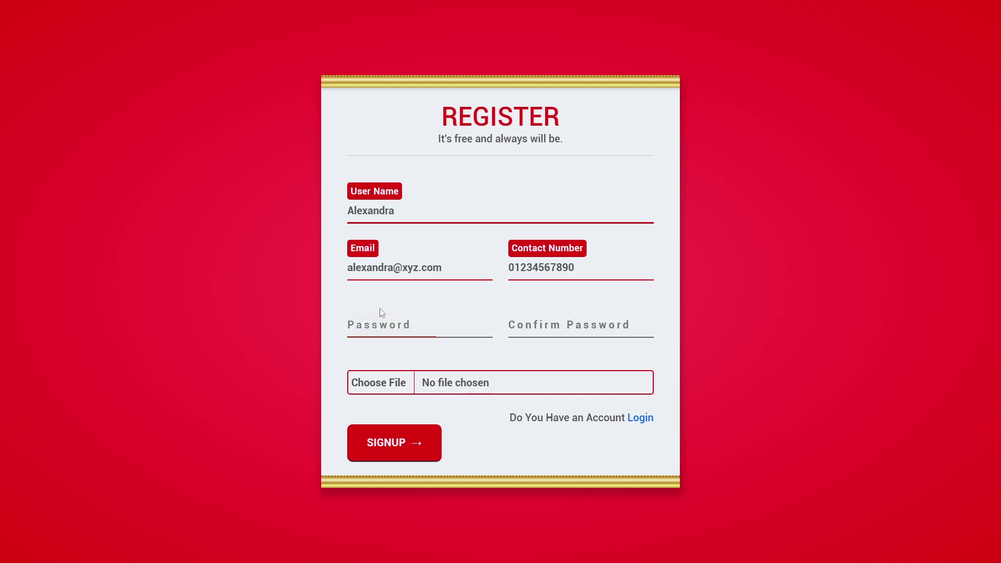
click(383, 320)
drag(574, 269, 502, 272)
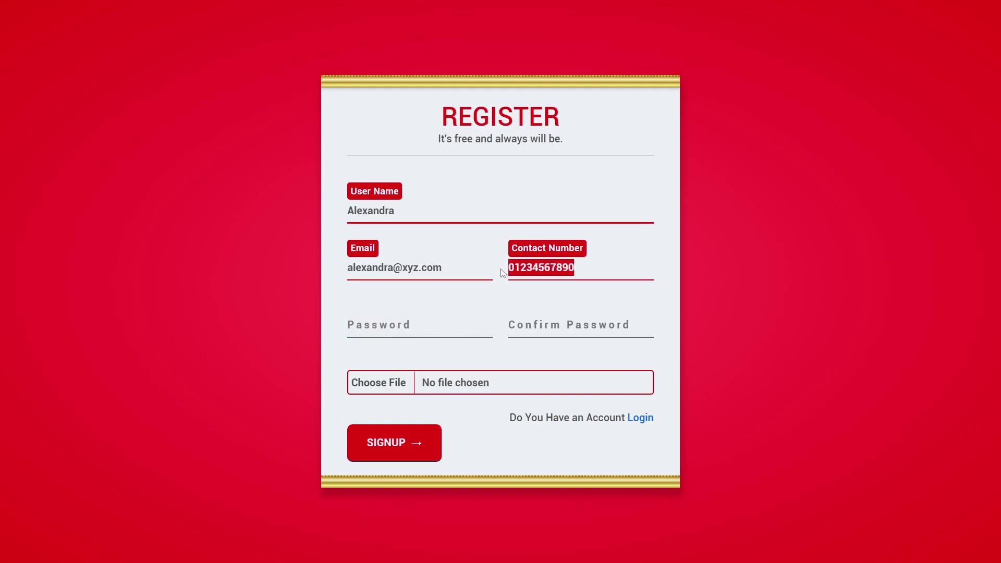
click(415, 330)
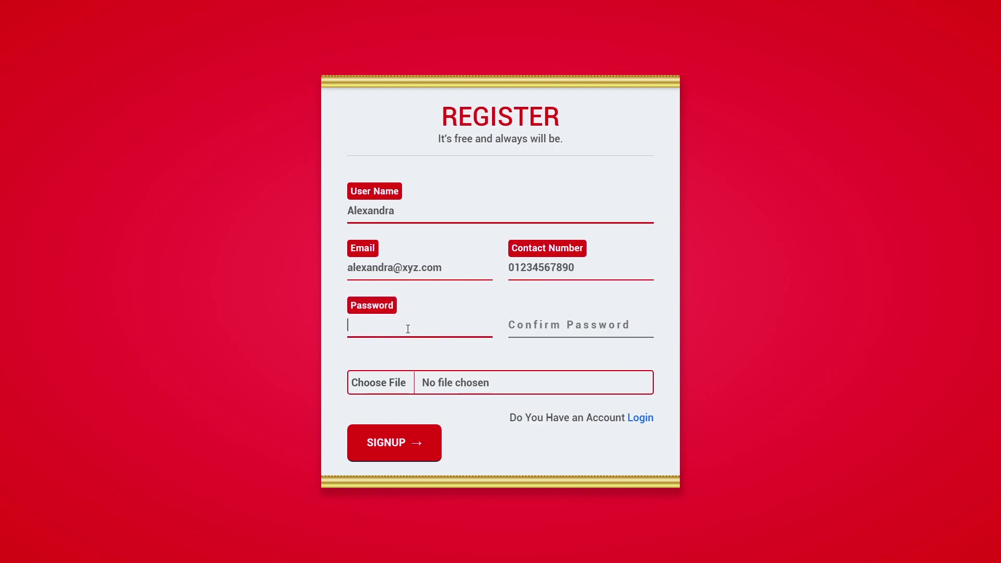
right_click(389, 329)
click(426, 208)
text(••)
key(ctrl+a)
text(•)
drag(369, 326, 335, 324)
Enter a five-character confirmation password and submit the SIGNUP form
click(548, 327)
text(•••••)
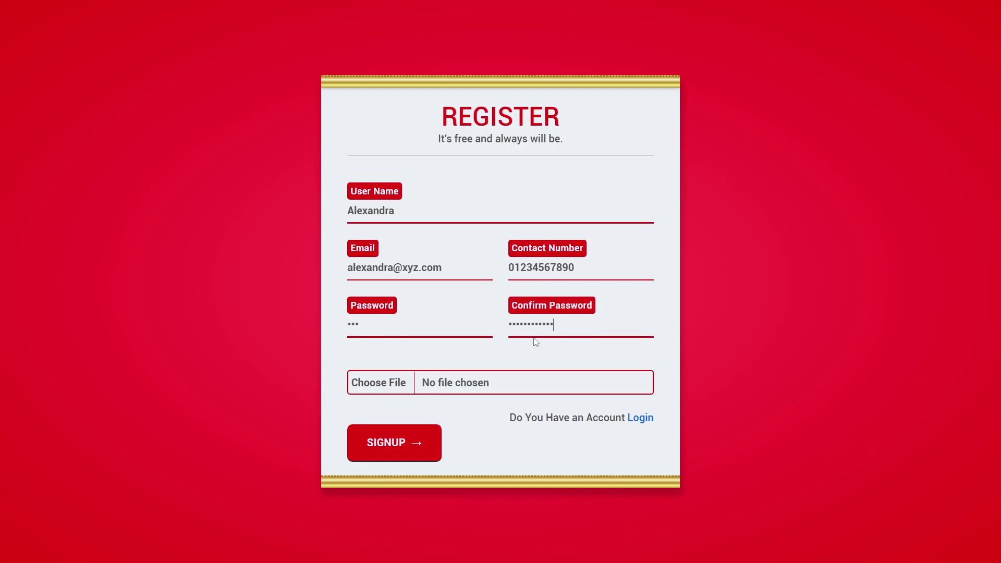
click(397, 453)
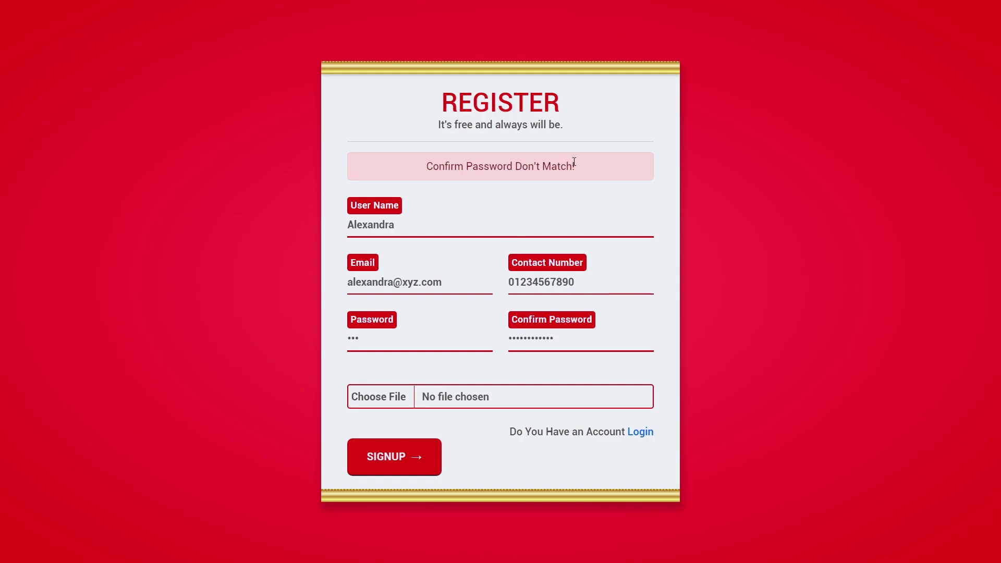
Overwrite the Confirm Password field with a single new character
drag(576, 166, 379, 169)
drag(584, 355, 440, 338)
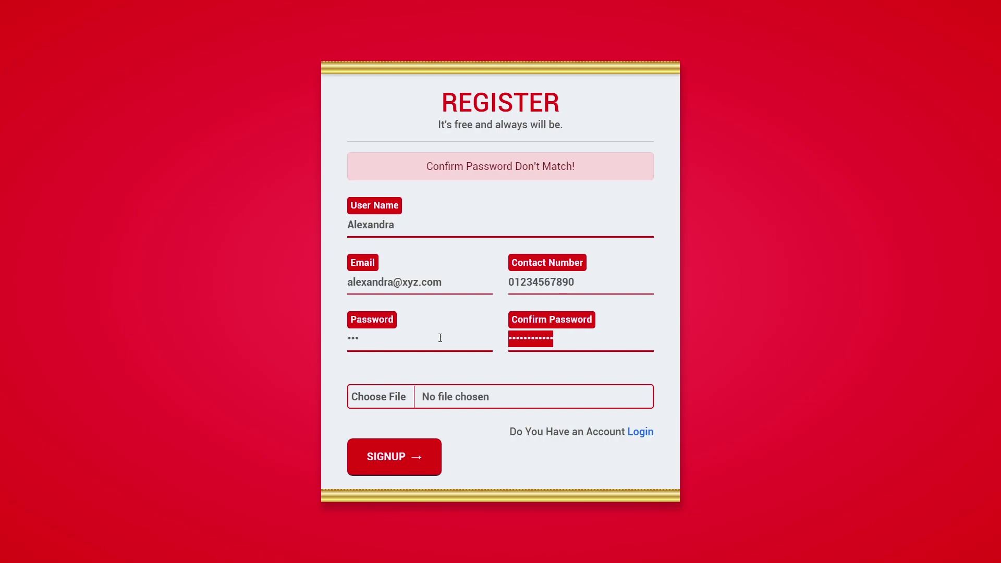
text(1)
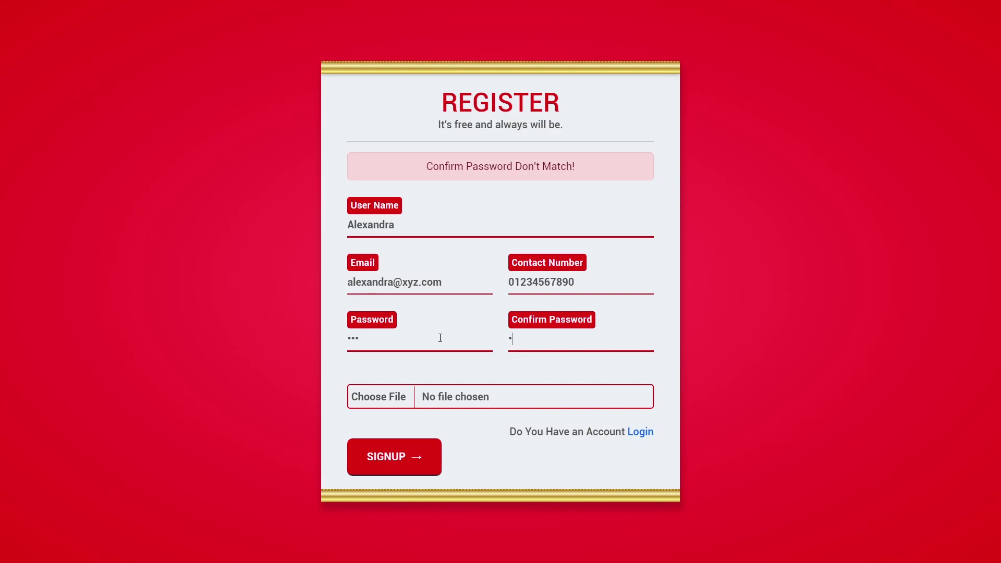
Attach ionut-comanici-iHazuLIVp-s-unsplash.jpg from the Stocks folder as the profile picture
click(450, 402)
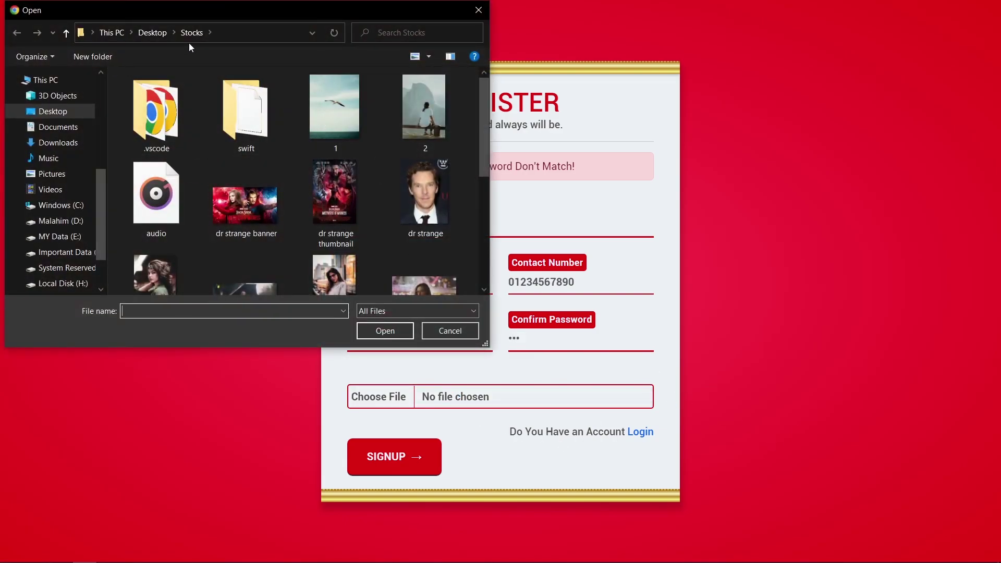
scroll(486, 162, down, 1)
drag(486, 159, 486, 224)
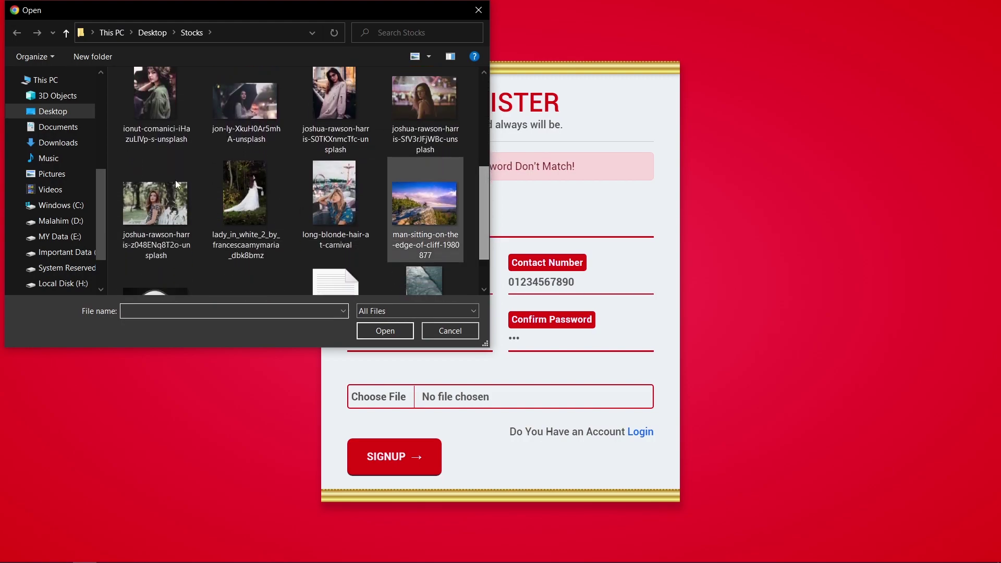
click(136, 86)
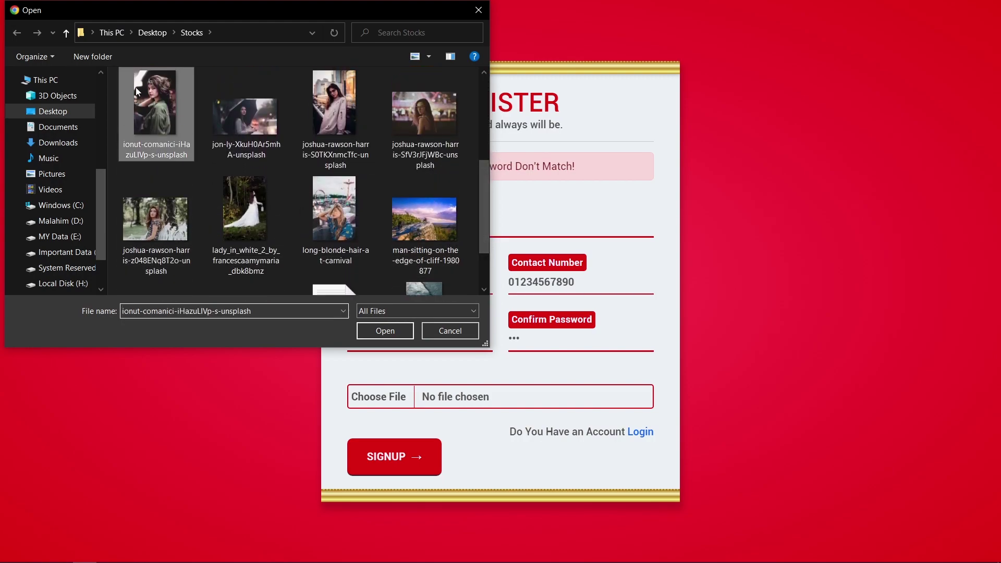
click(401, 334)
click(609, 422)
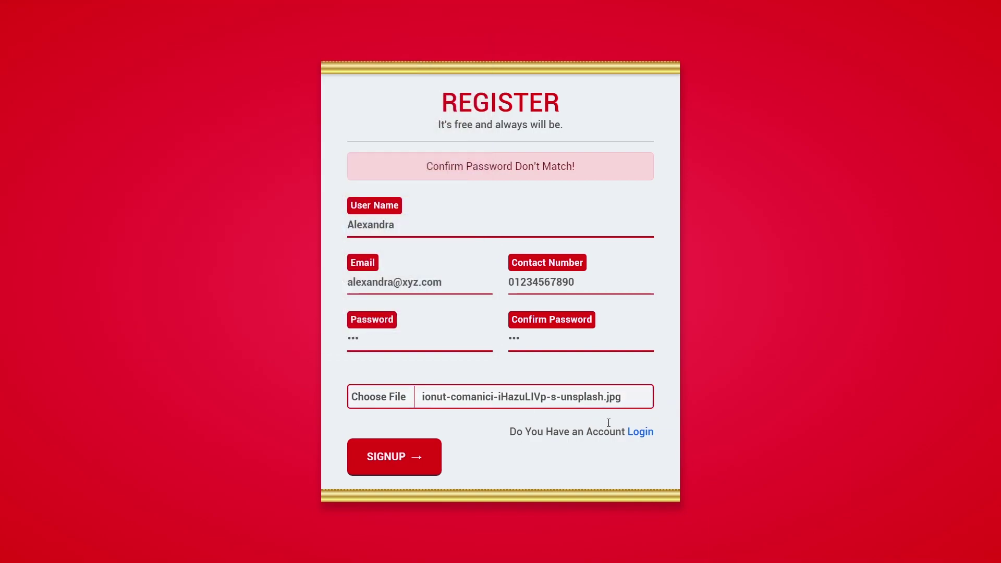
Complete signup, exit full screen, and reveal the account dropdown under the profile avatar
click(417, 461)
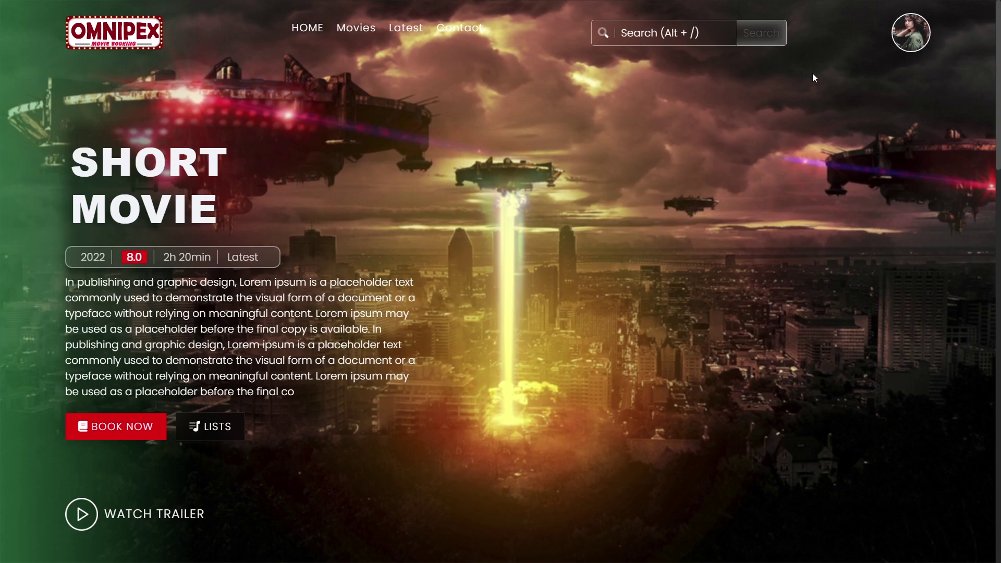
key(F11)
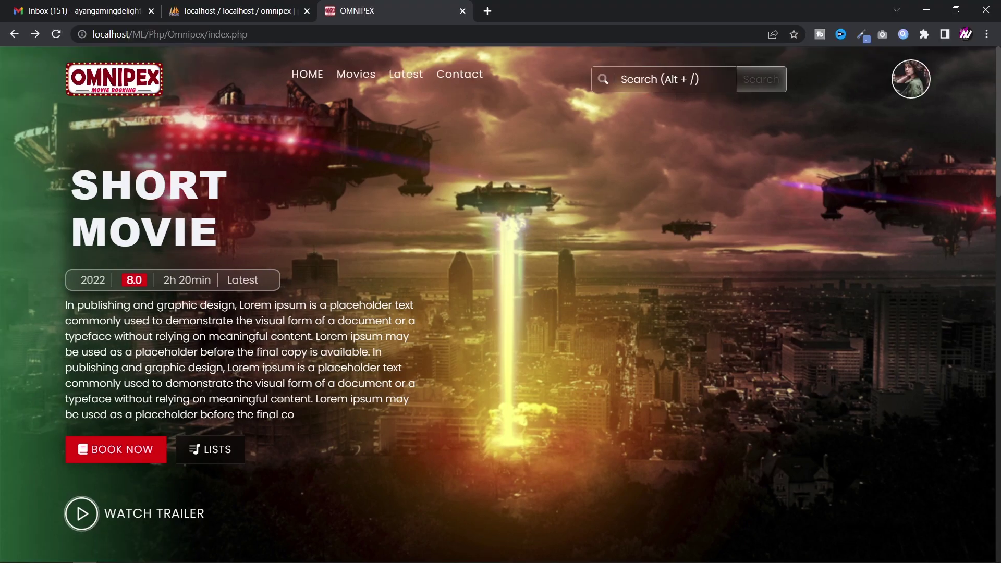
scroll(534, 174, down, 3)
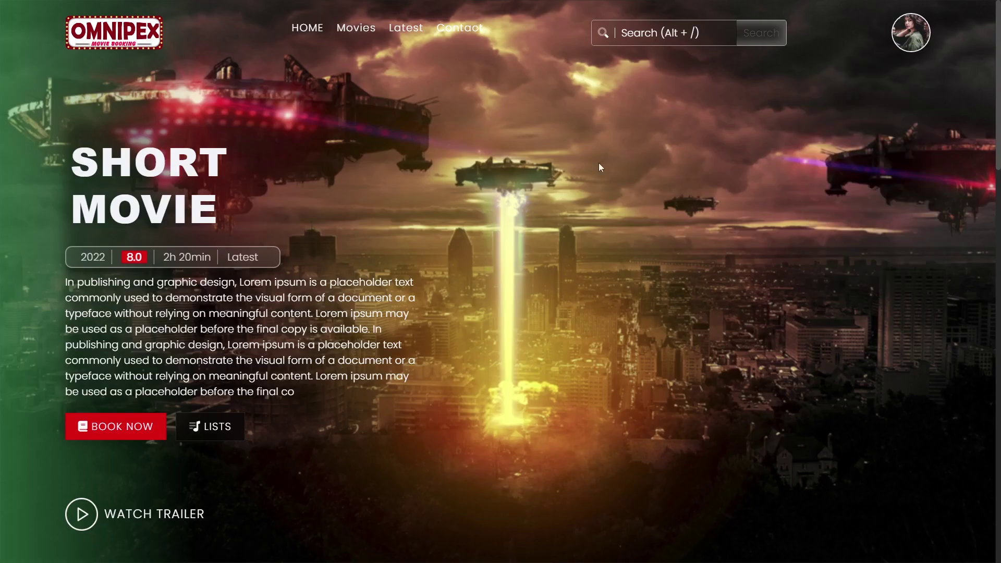
mouse_move(910, 34)
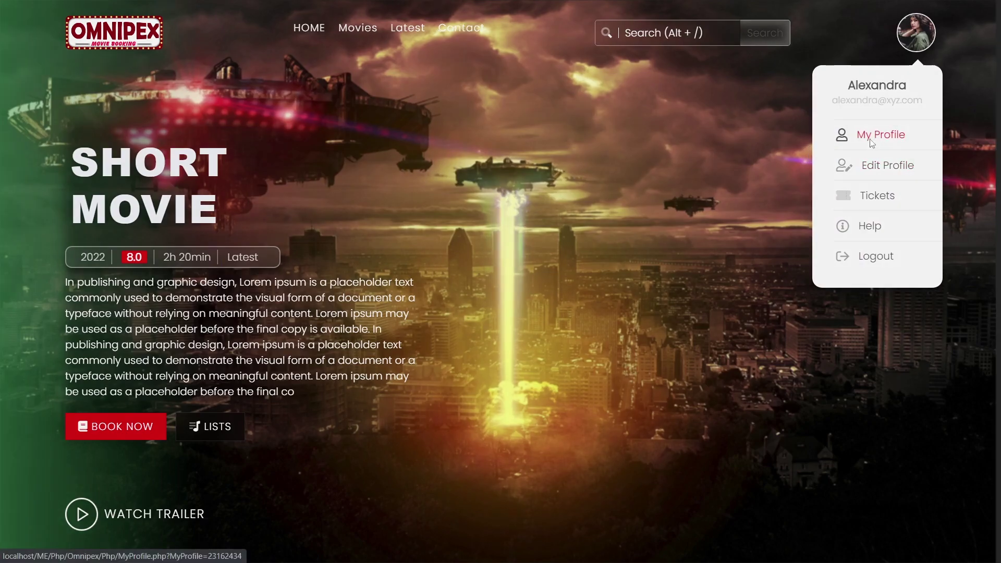
Review the e-mail and contact number in My Profile, then close it and the account menu
click(881, 136)
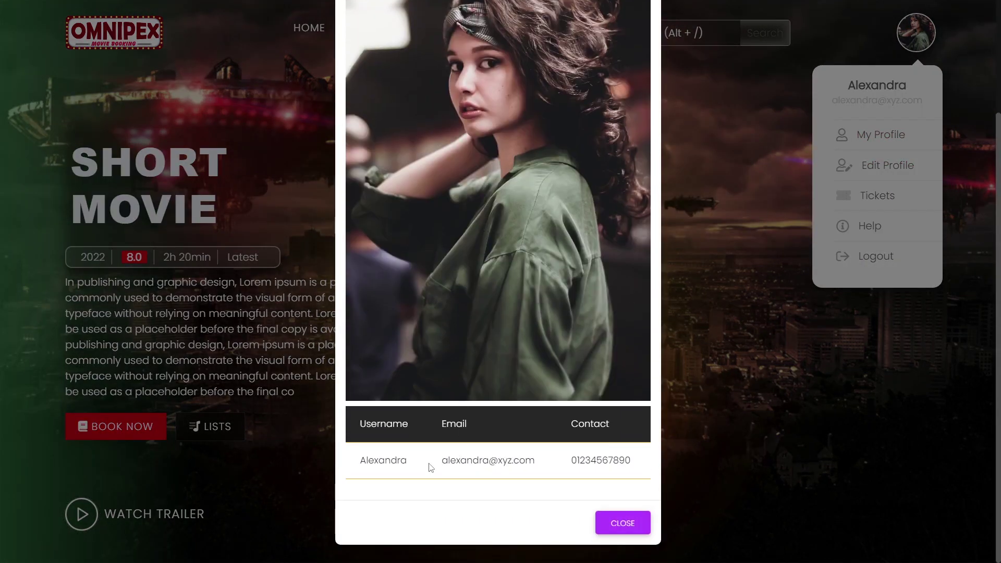
drag(430, 466, 574, 465)
double_click(596, 462)
key(Escape)
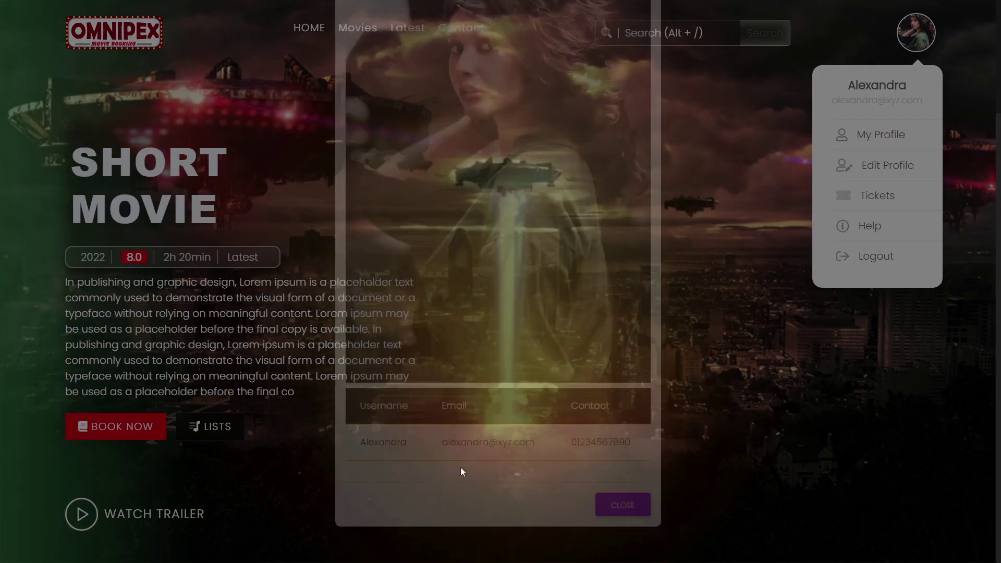
click(886, 165)
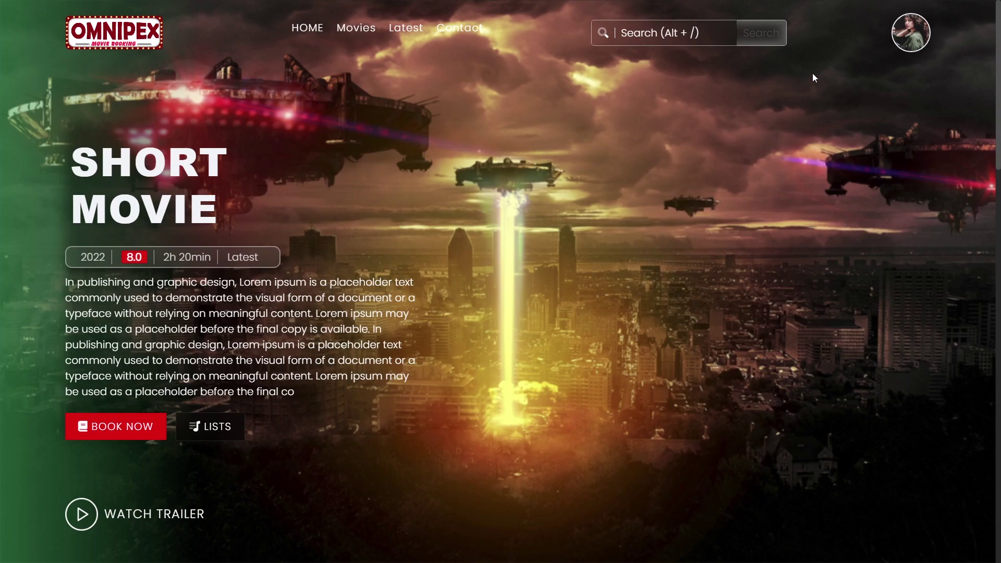
Exit full screen and scroll through the home-page movie poster grid
key(F11)
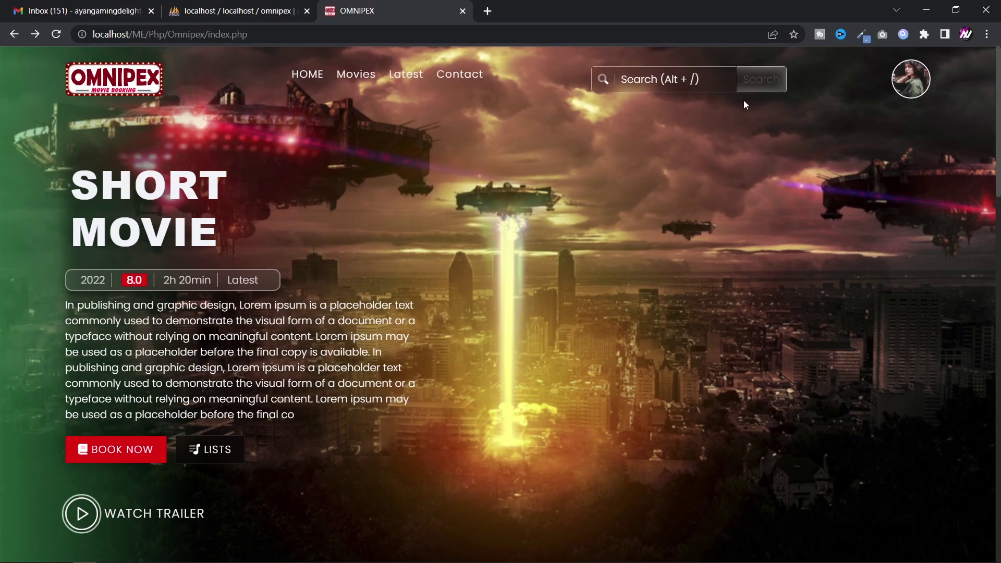
scroll(540, 174, down, 3)
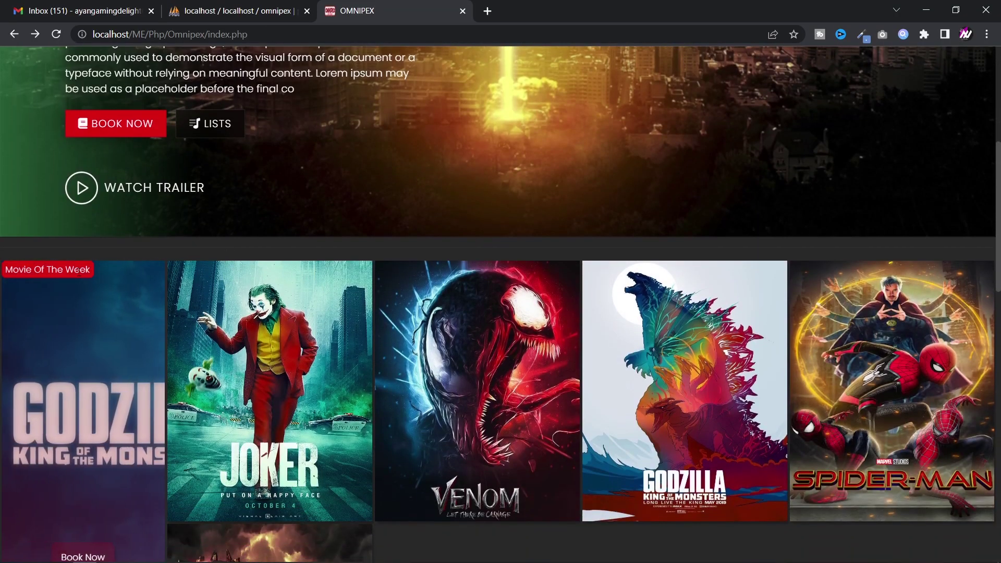
drag(32, 326, 79, 270)
scroll(229, 226, down, 3)
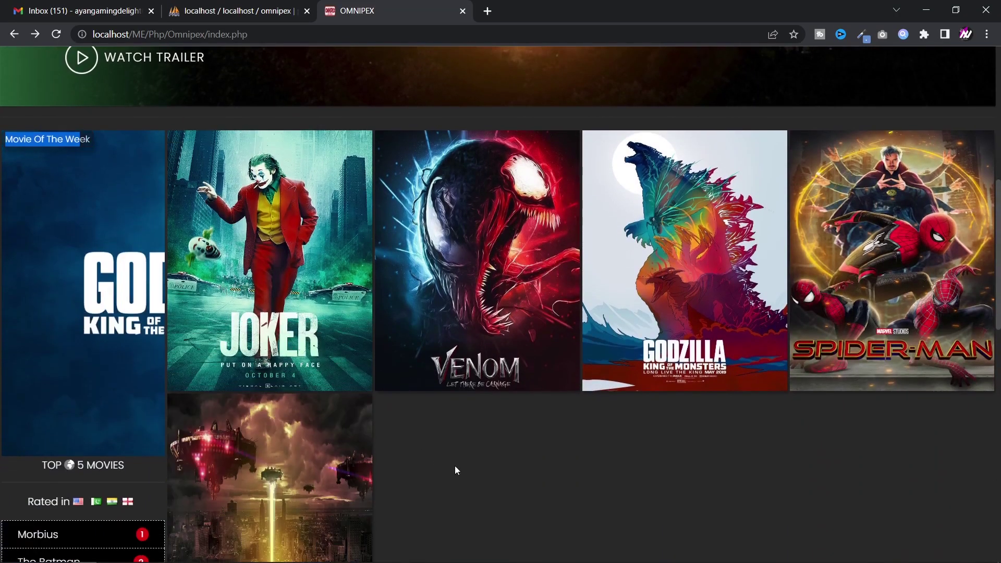
click(424, 442)
scroll(424, 429, down, 4)
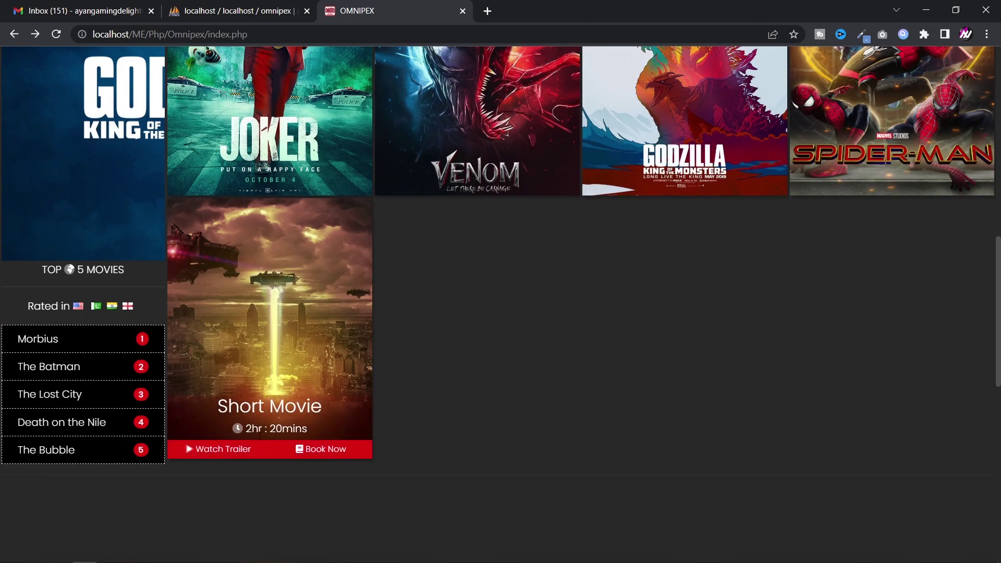
scroll(404, 379, up, 3)
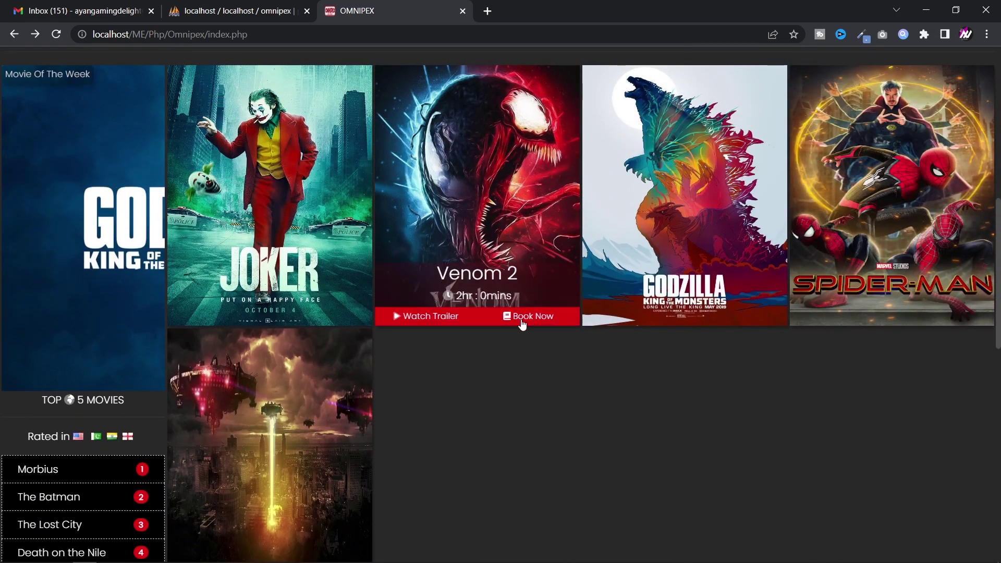
Play the Venom 2 trailer, then scroll down to the Short Movie card
click(418, 322)
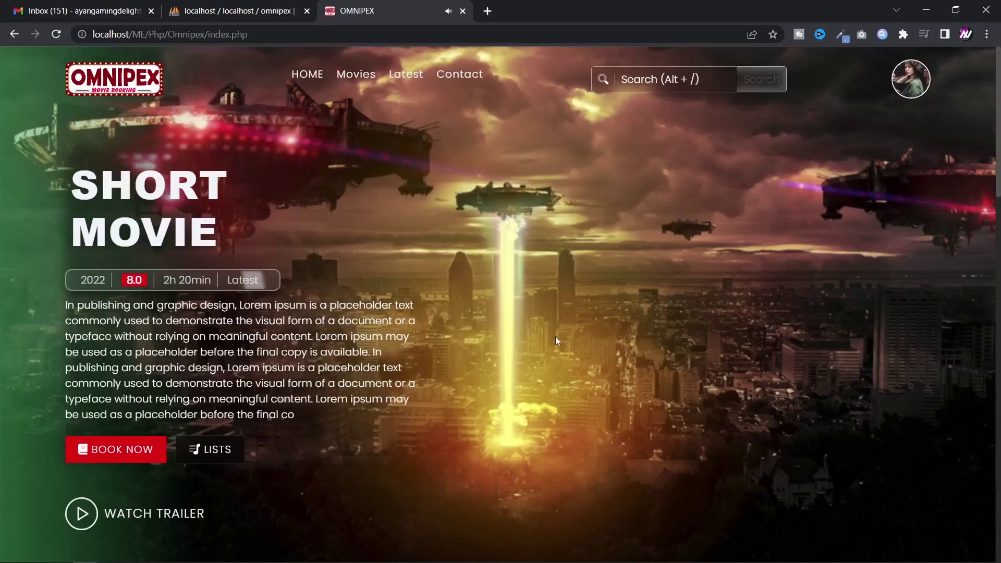
scroll(555, 336, down, 10)
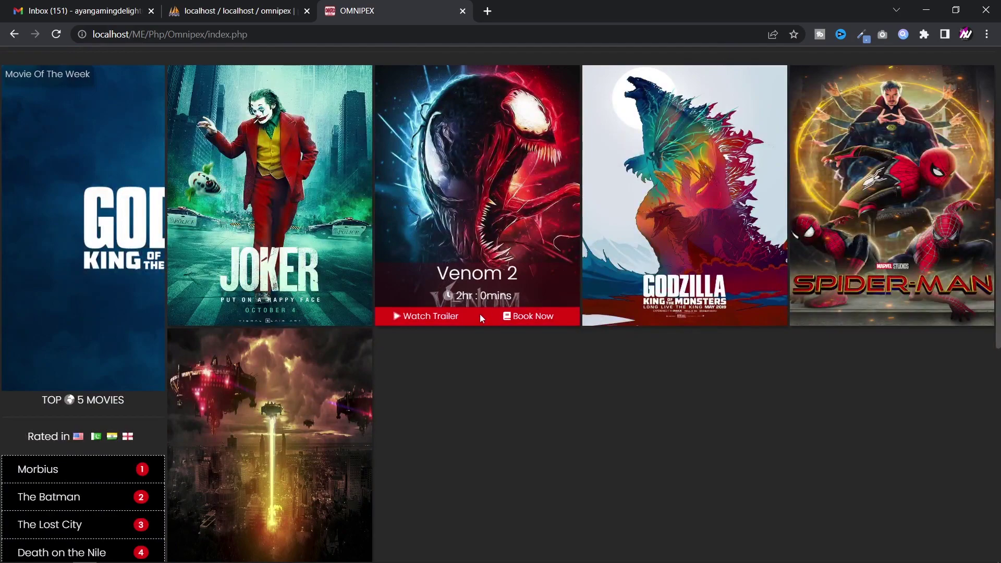
scroll(518, 323, down, 5)
scroll(436, 327, down, 6)
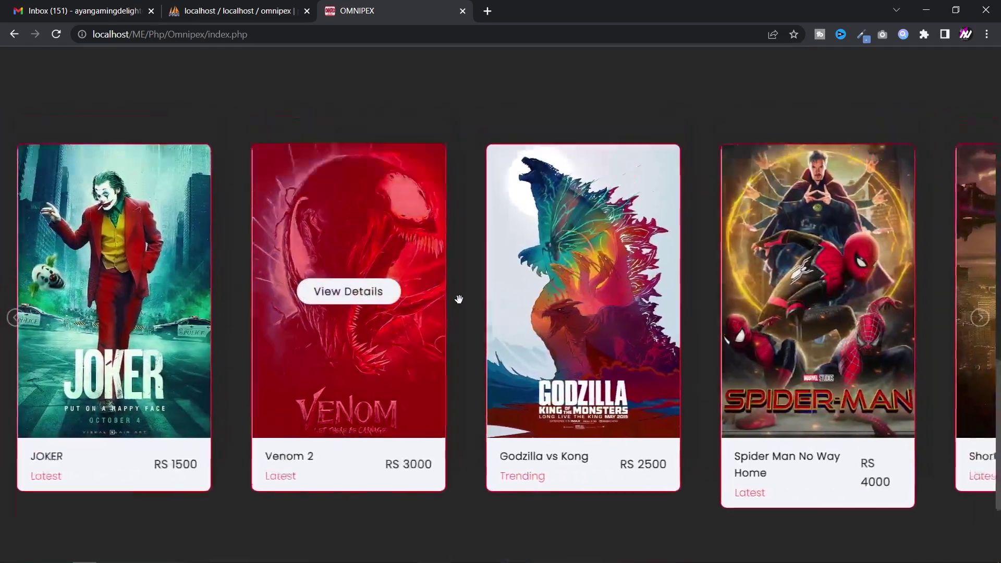
scroll(462, 299, up, 10)
scroll(589, 480, down, 5)
scroll(589, 478, down, 7)
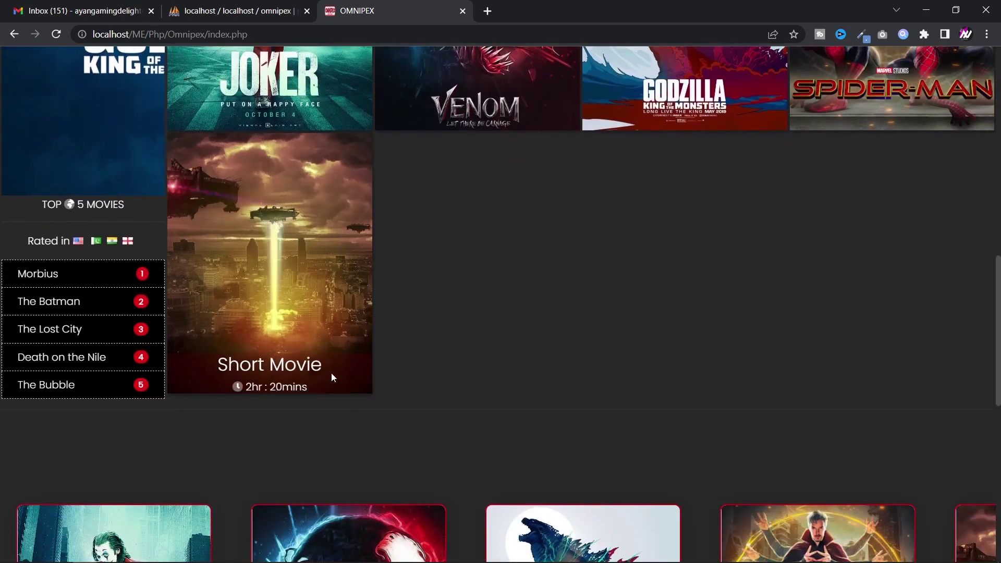
mouse_move(326, 347)
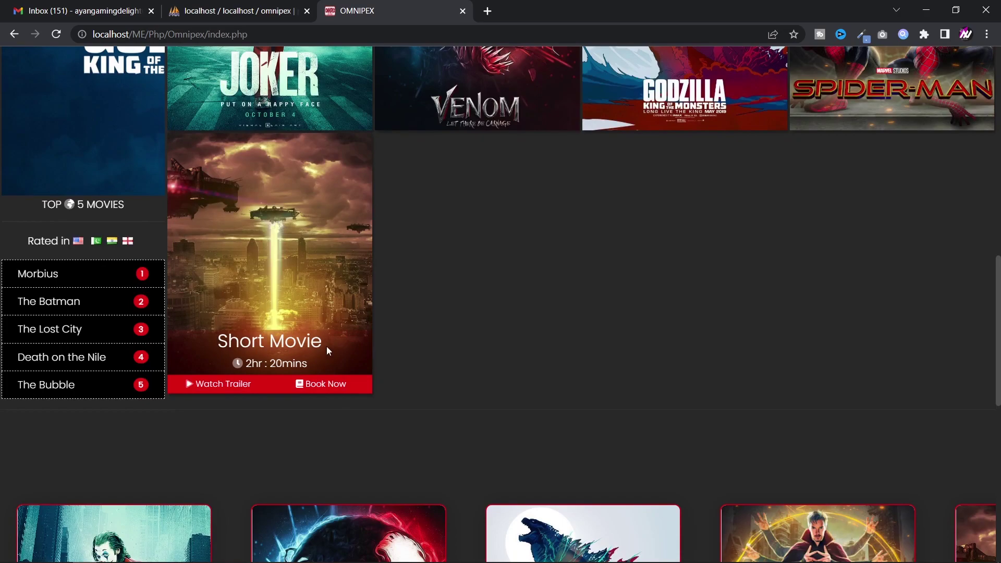
drag(240, 341, 297, 342)
Open the Short Movie details, scroll through its rating, description and tags, then go back
click(333, 388)
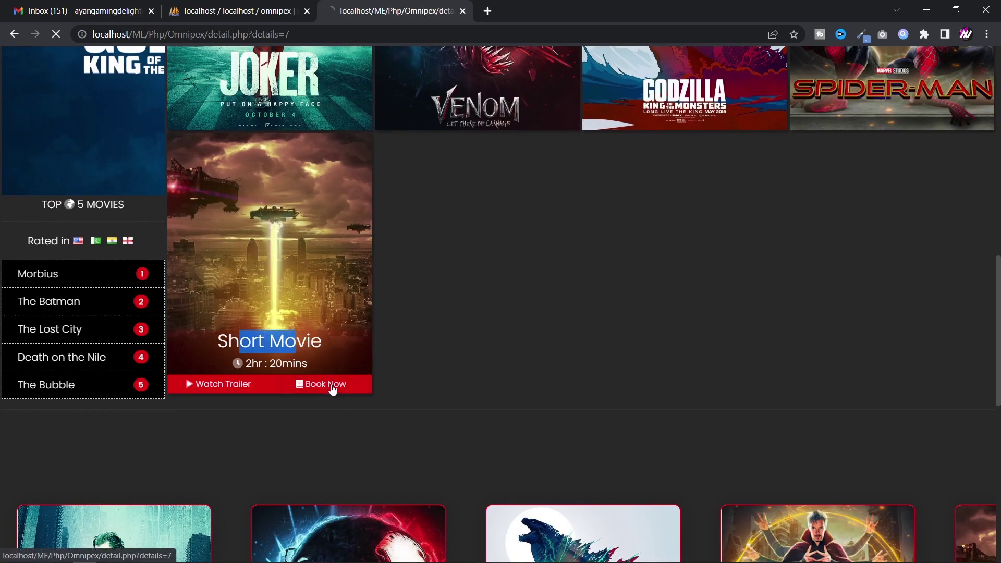
scroll(217, 302, down, 3)
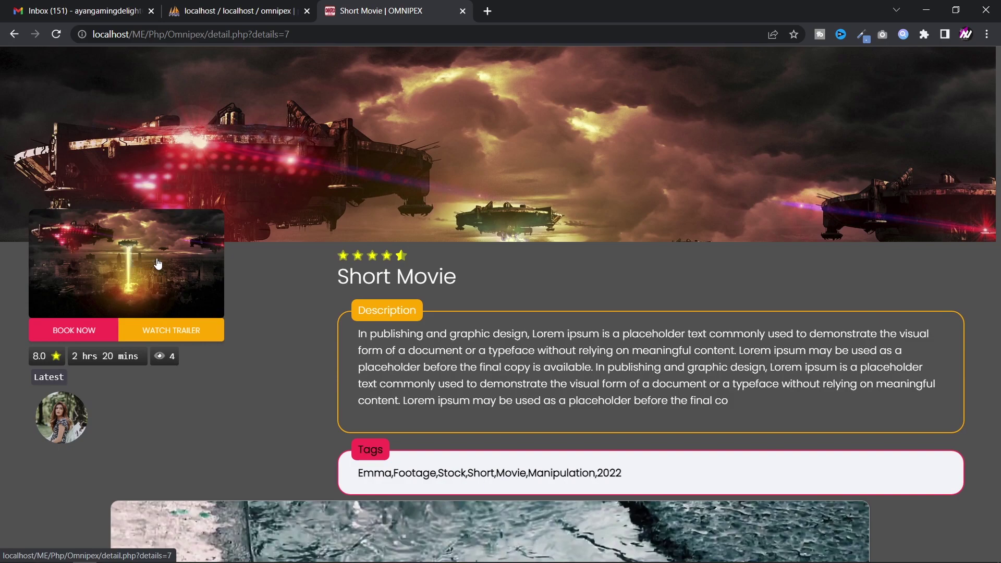
scroll(156, 264, up, 3)
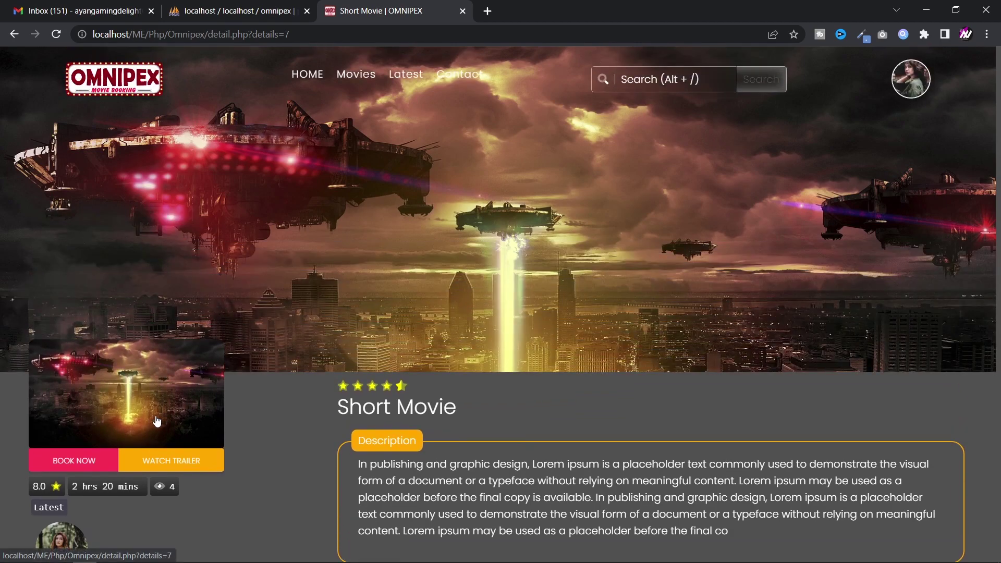
scroll(287, 418, down, 3)
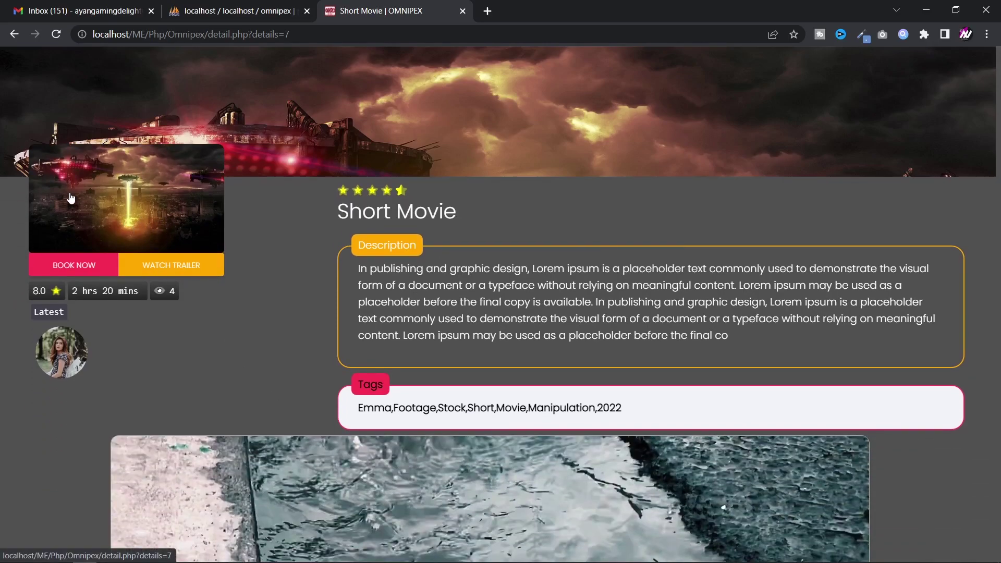
click(14, 34)
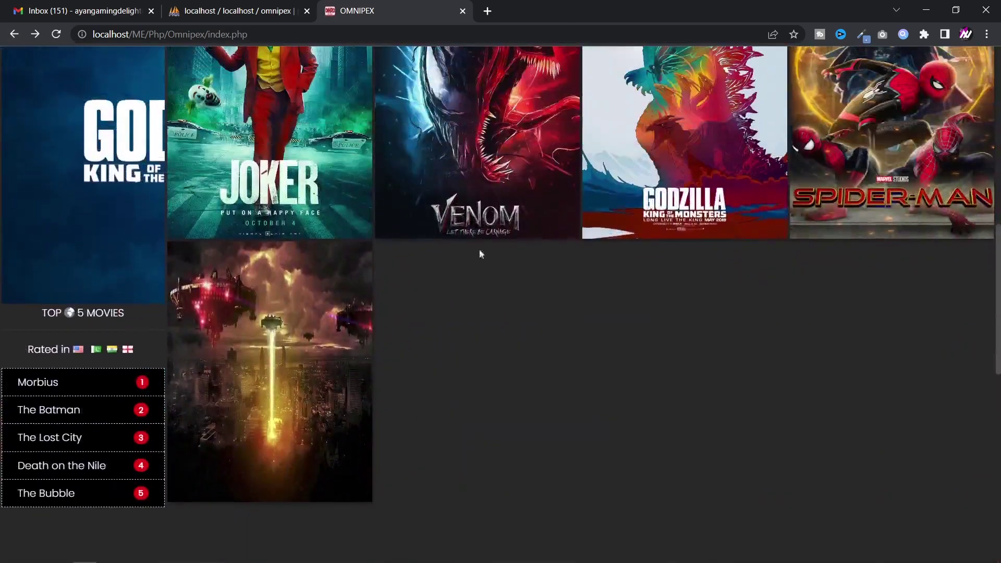
Open the Venom 2 detail page and highlight its 8.3 rating and 15 views
mouse_move(427, 156)
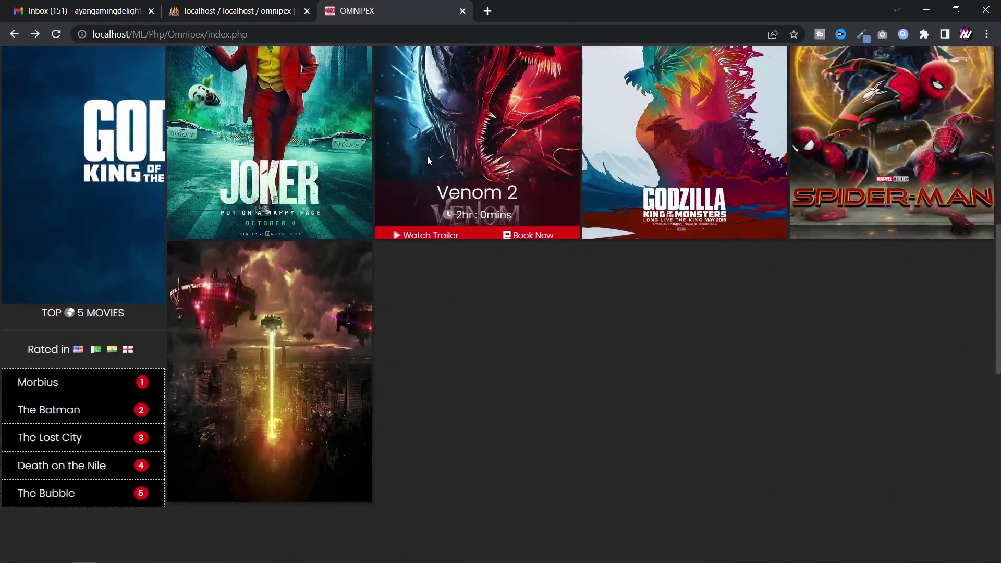
click(511, 237)
scroll(328, 347, down, 5)
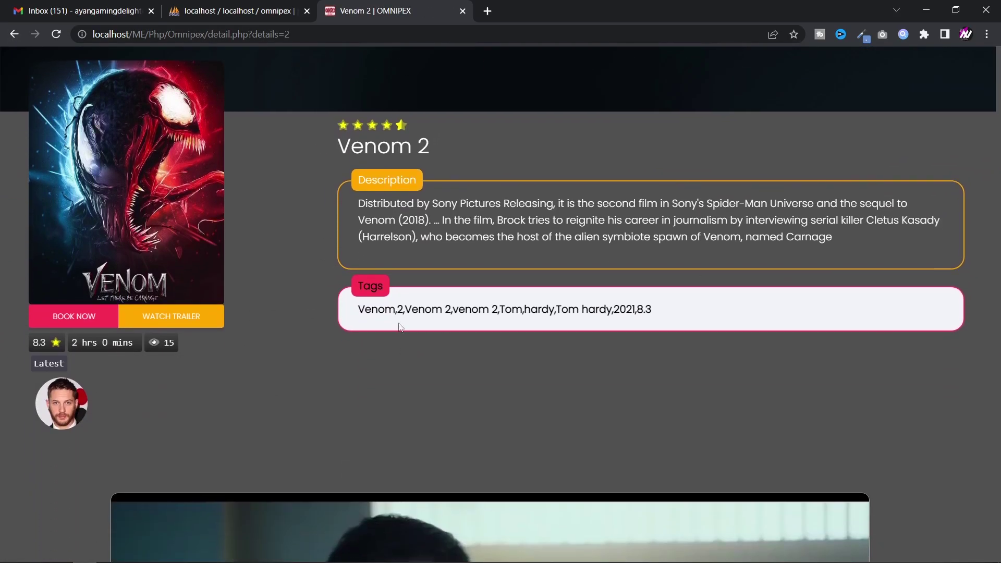
drag(398, 322, 364, 312)
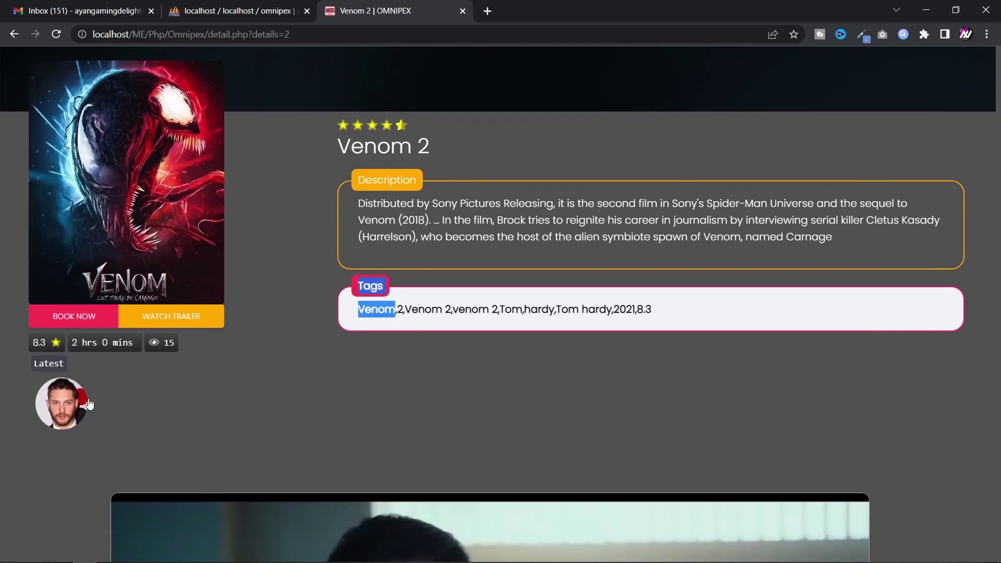
click(151, 386)
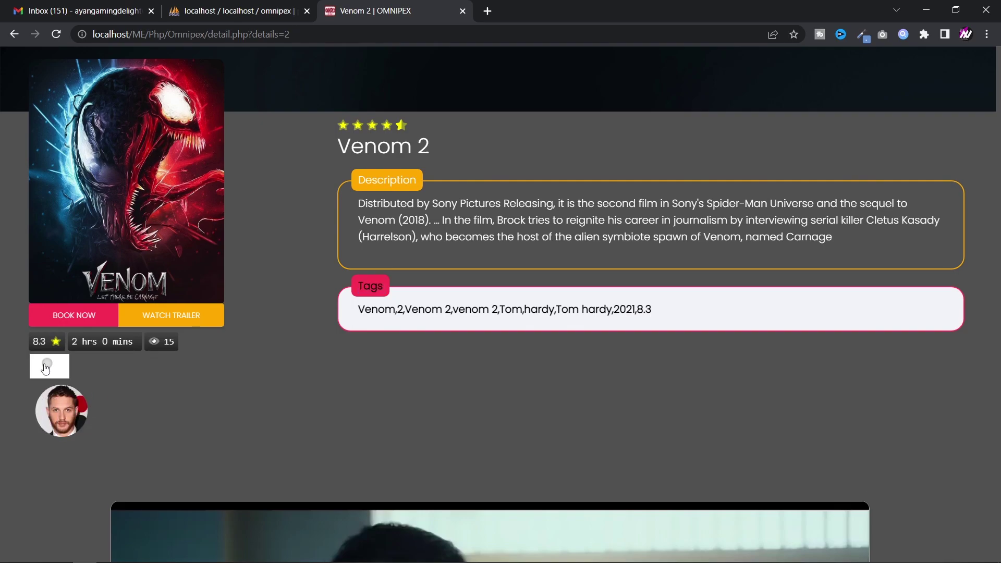
double_click(39, 342)
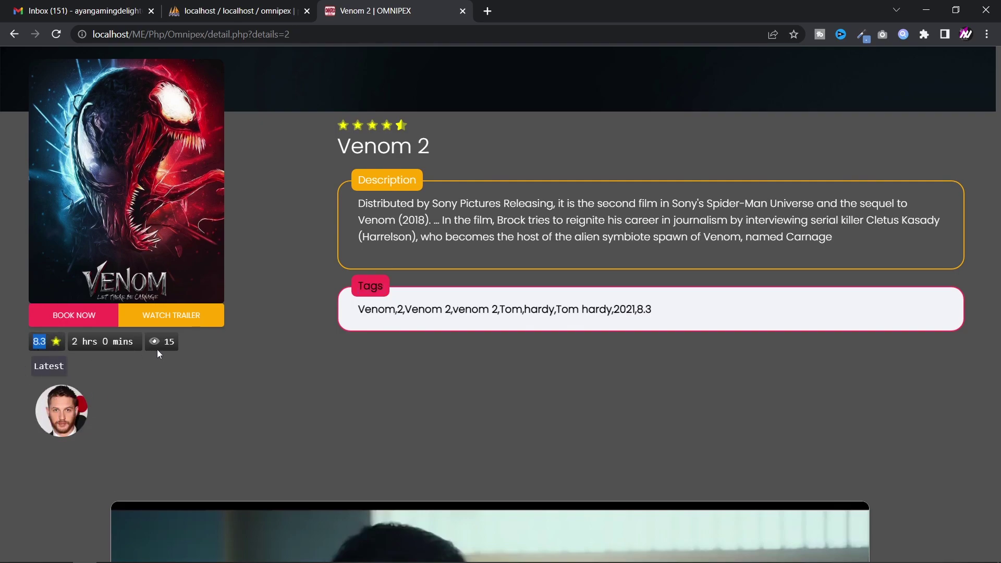
double_click(168, 341)
Reload the page so views reach 16, then highlight the Venom and hardy tags
right_click(240, 339)
click(318, 145)
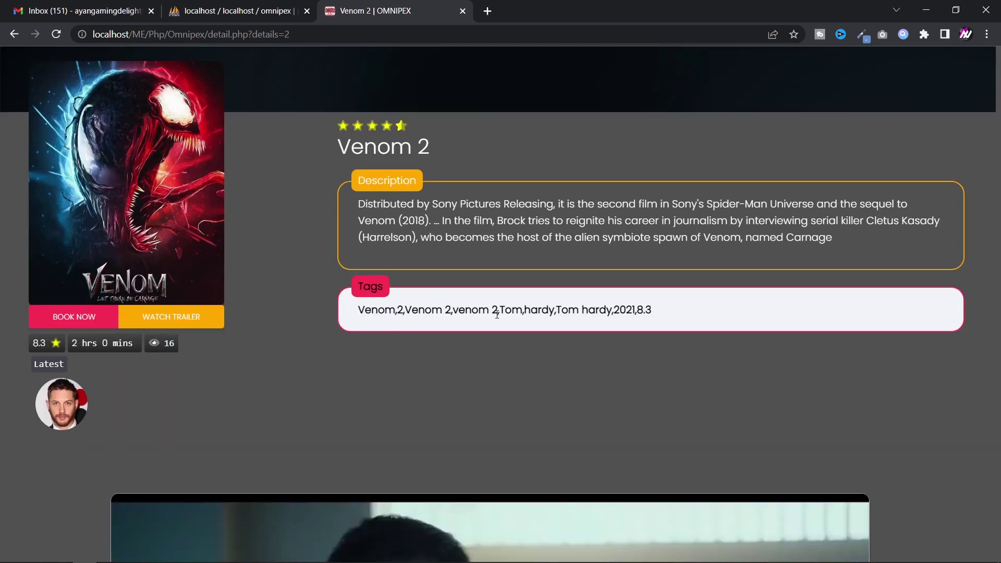
double_click(488, 315)
click(468, 316)
double_click(424, 312)
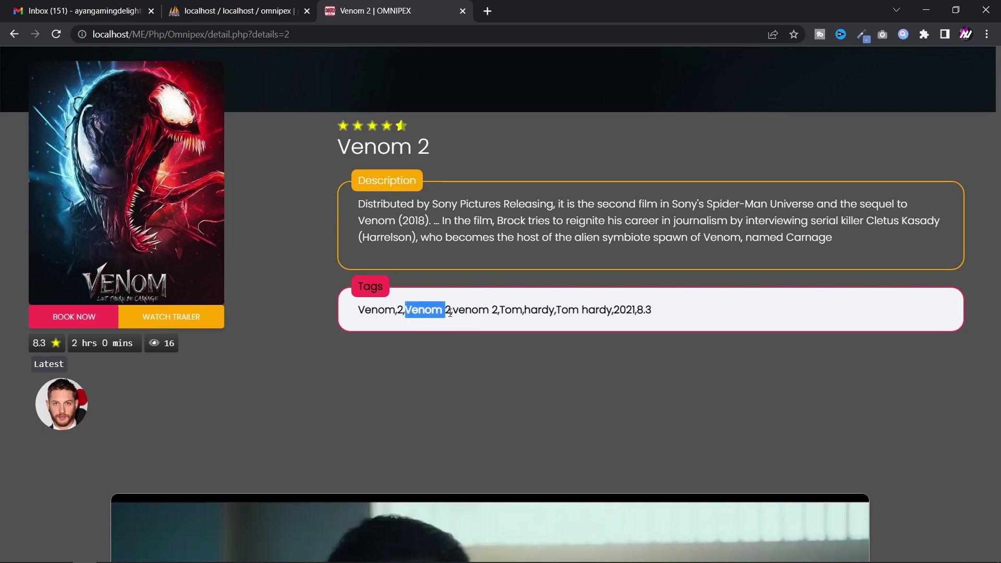
double_click(368, 311)
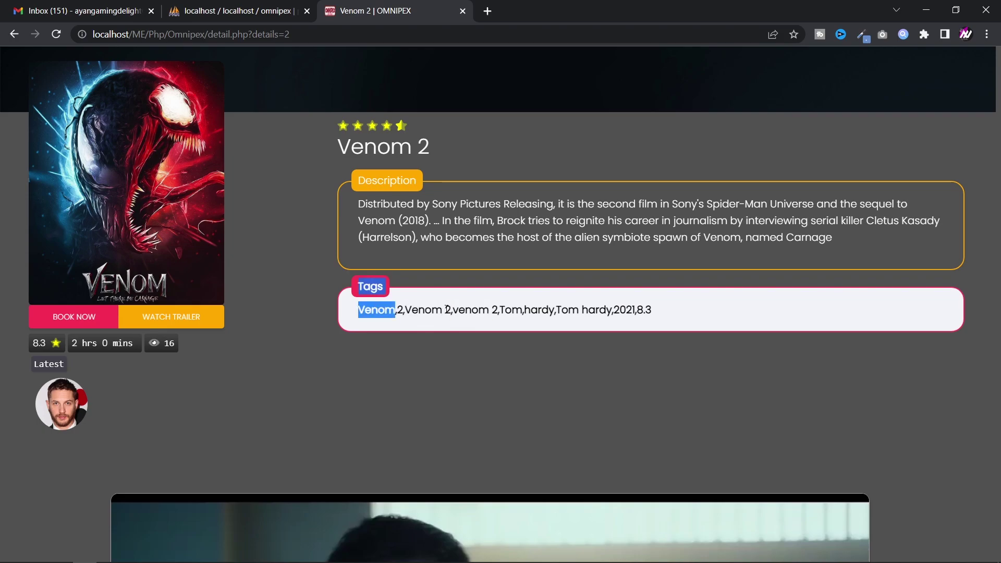
click(661, 311)
double_click(551, 309)
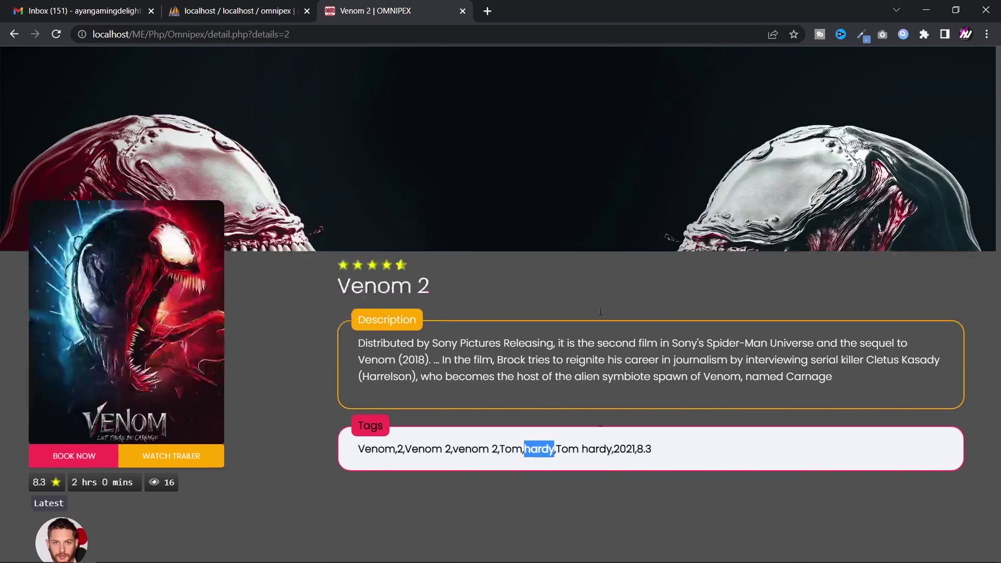
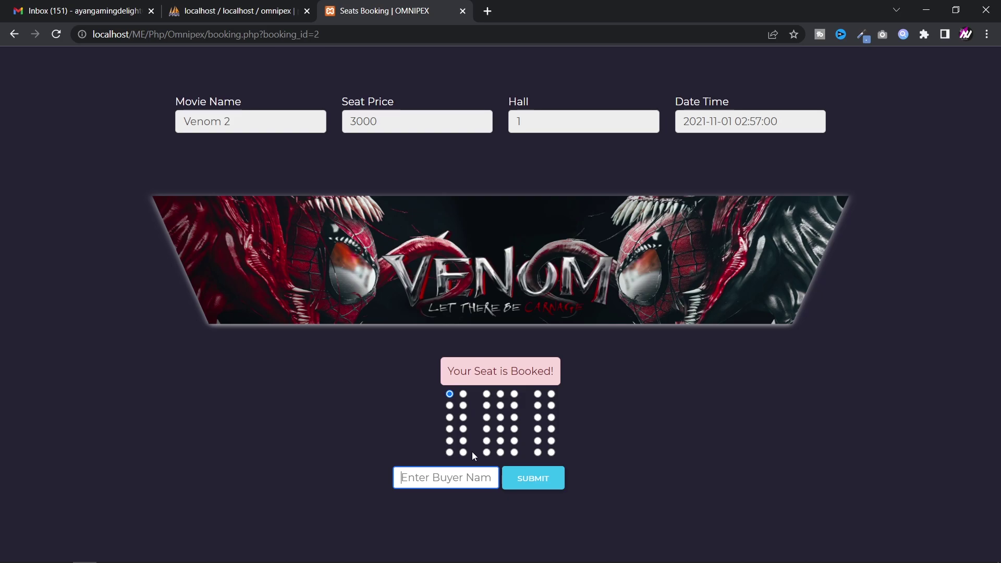
Enter a new buyer's name and try booking seat A1, which is refused as already booked
text(James)
click(449, 394)
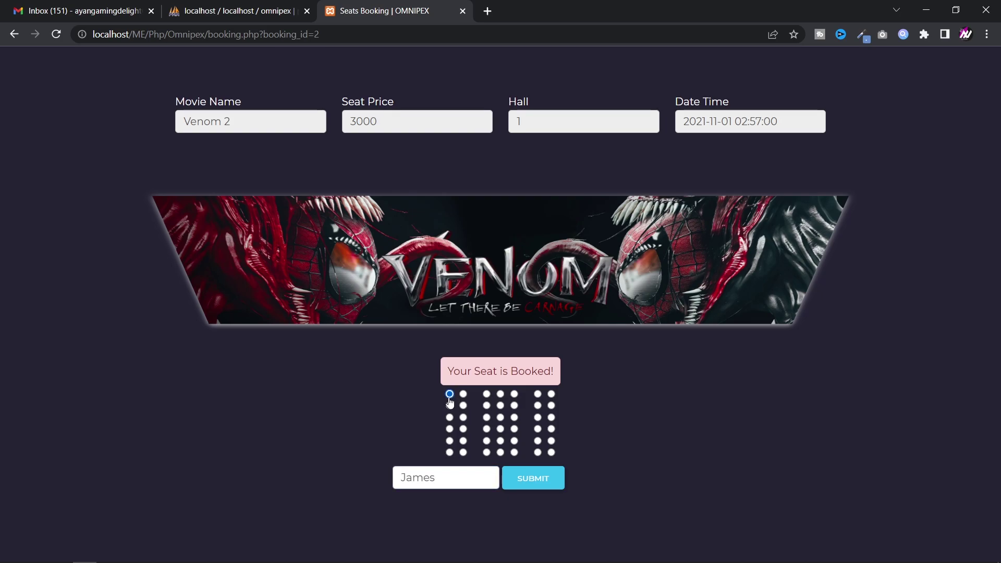
click(531, 475)
drag(553, 364, 449, 368)
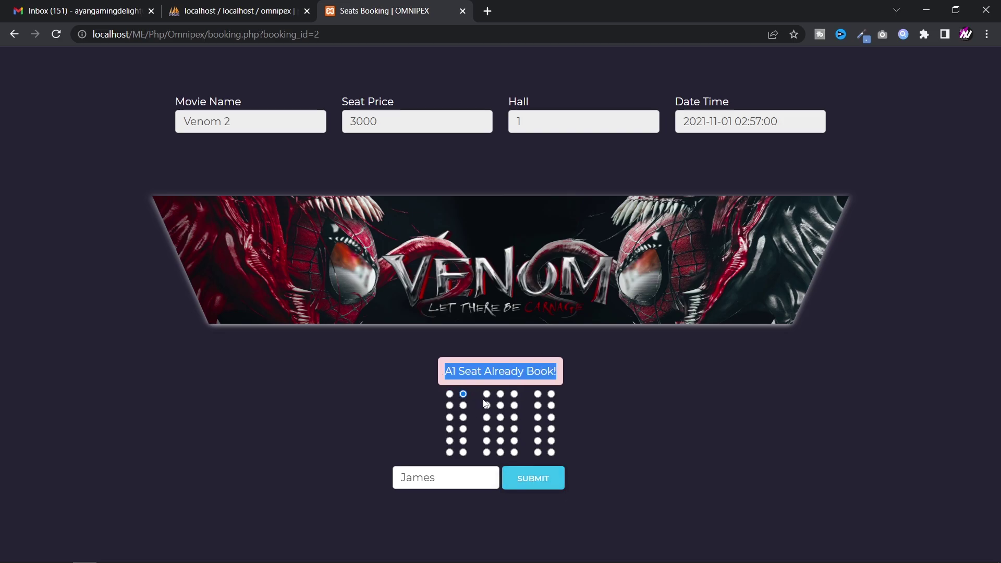
Book seat A2 instead, check the confirmation, and return to the Venom 2 page
click(463, 394)
click(532, 479)
drag(556, 370, 401, 384)
double_click(491, 370)
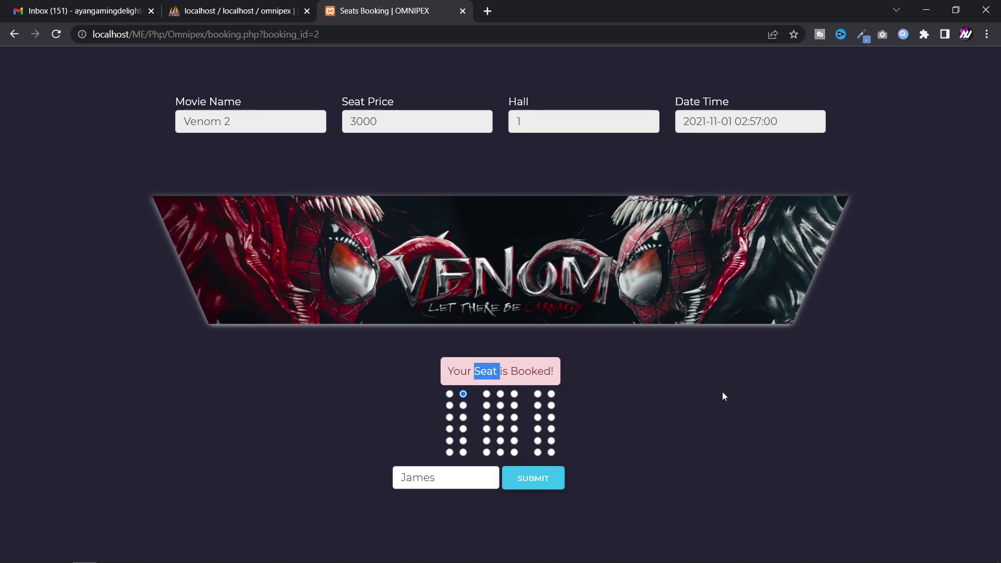
click(14, 34)
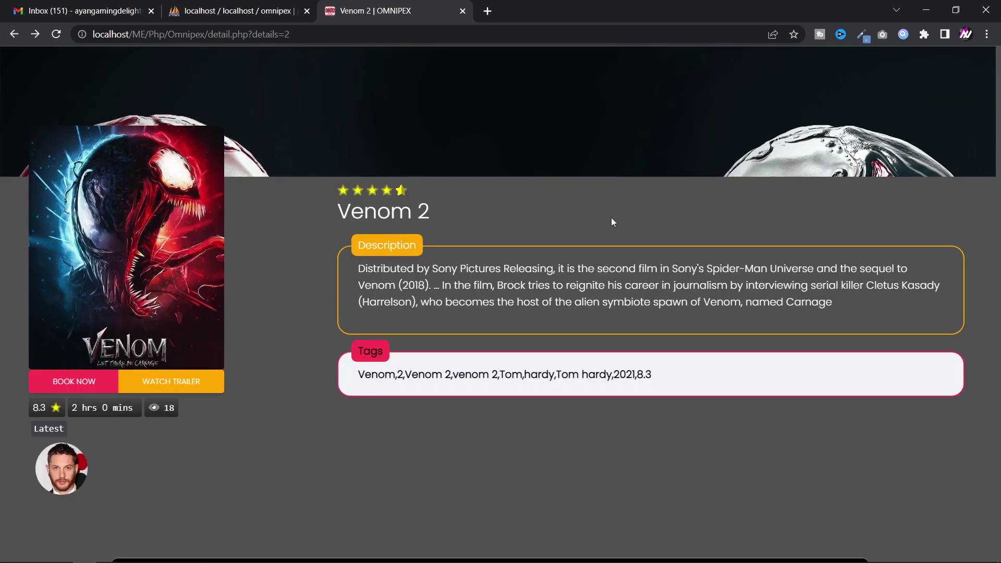
scroll(611, 217, up, 3)
click(918, 92)
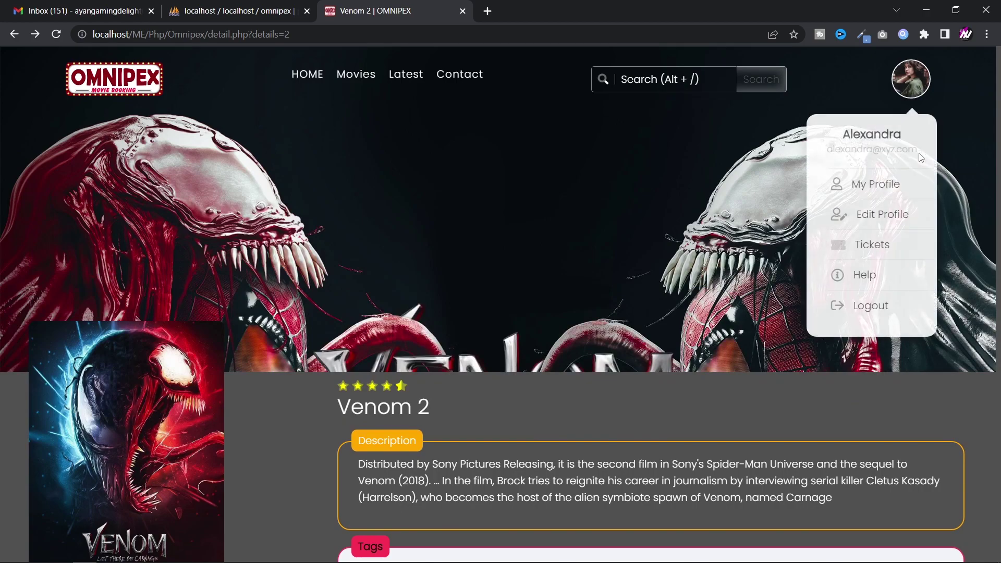
click(883, 245)
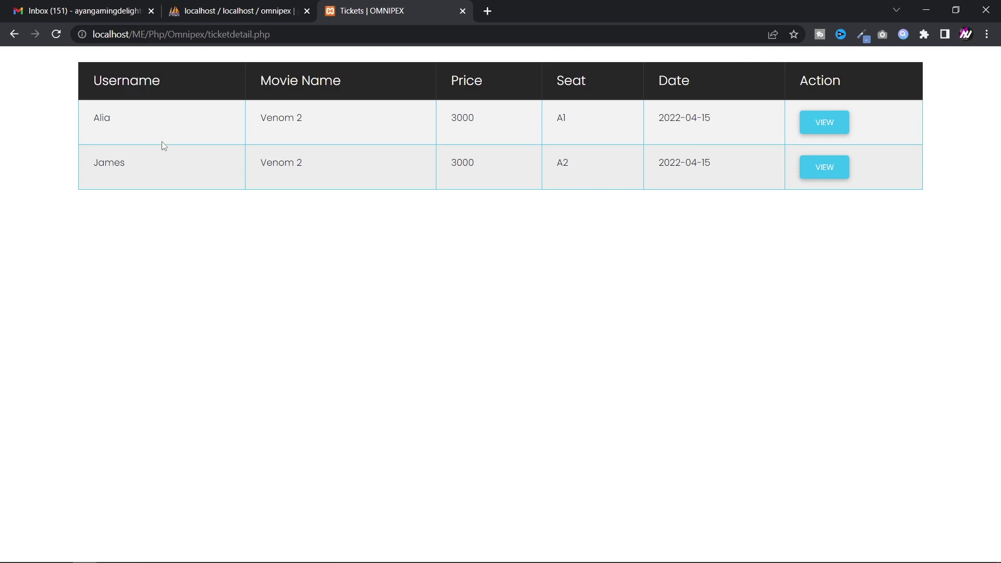
double_click(103, 116)
drag(317, 116, 254, 120)
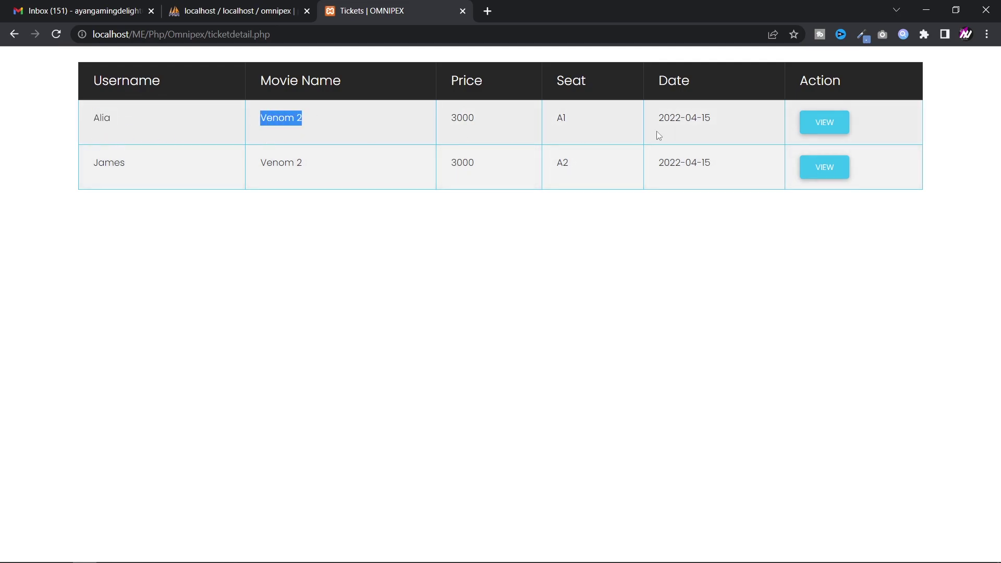
double_click(563, 118)
double_click(563, 162)
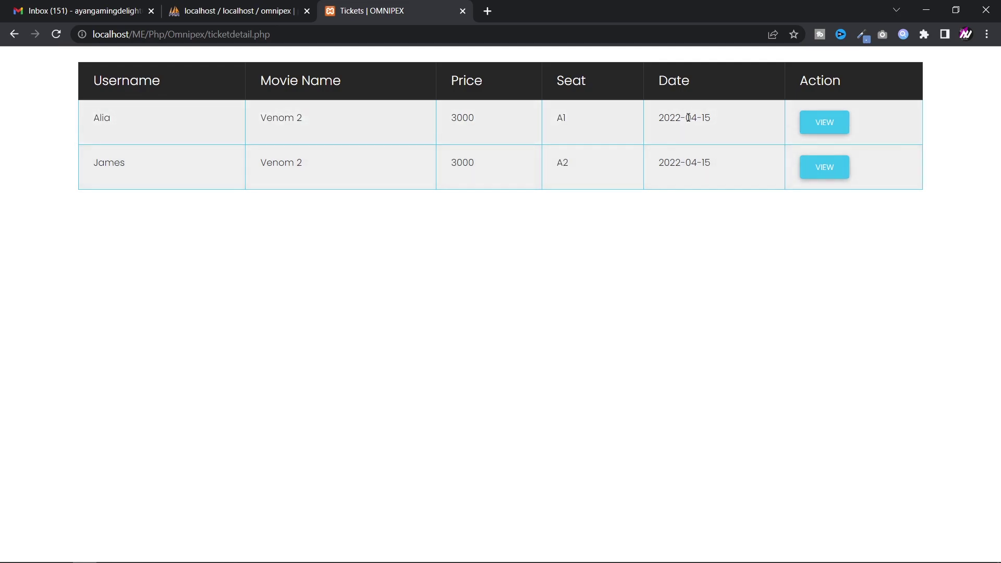
triple_click(689, 118)
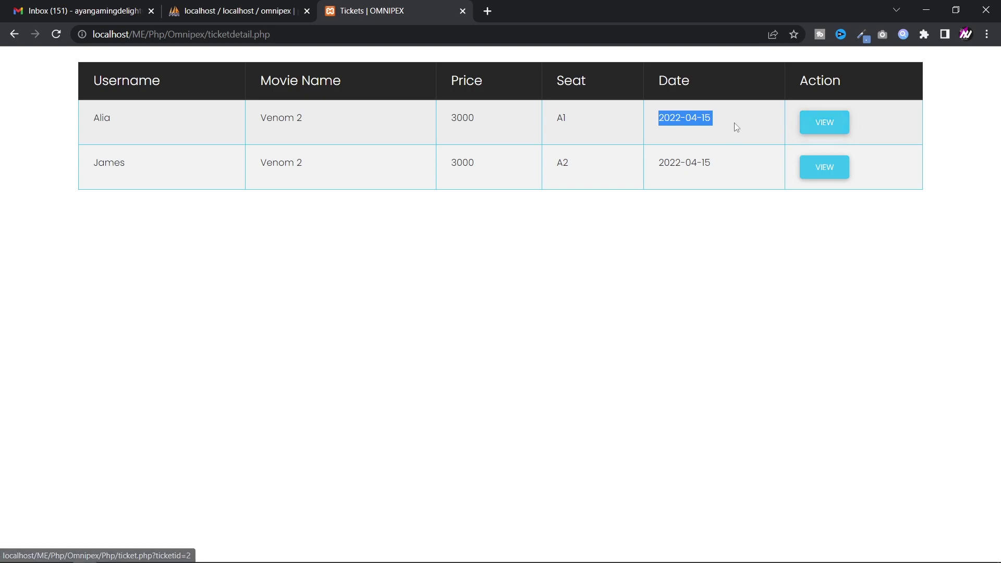
click(824, 125)
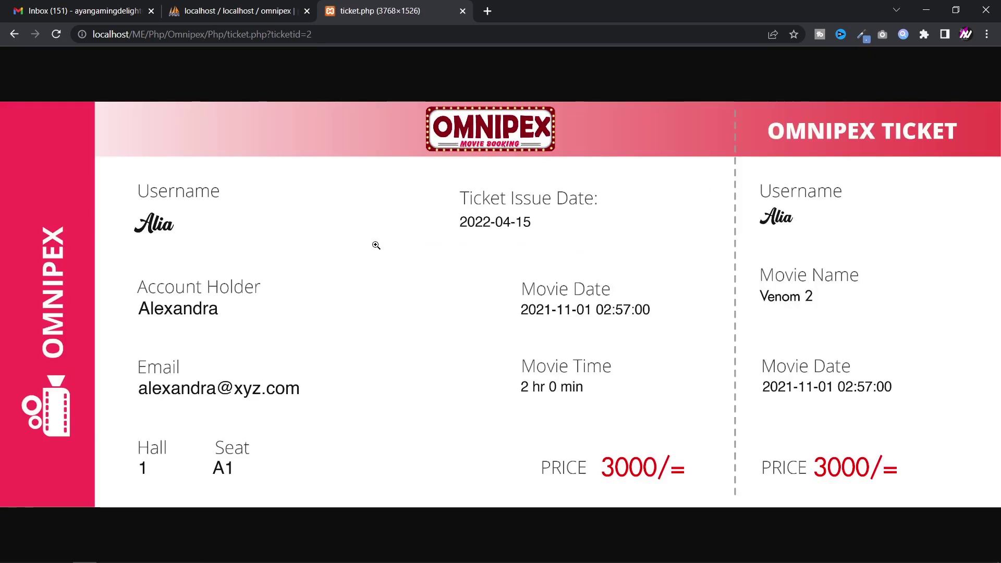
click(160, 218)
click(384, 305)
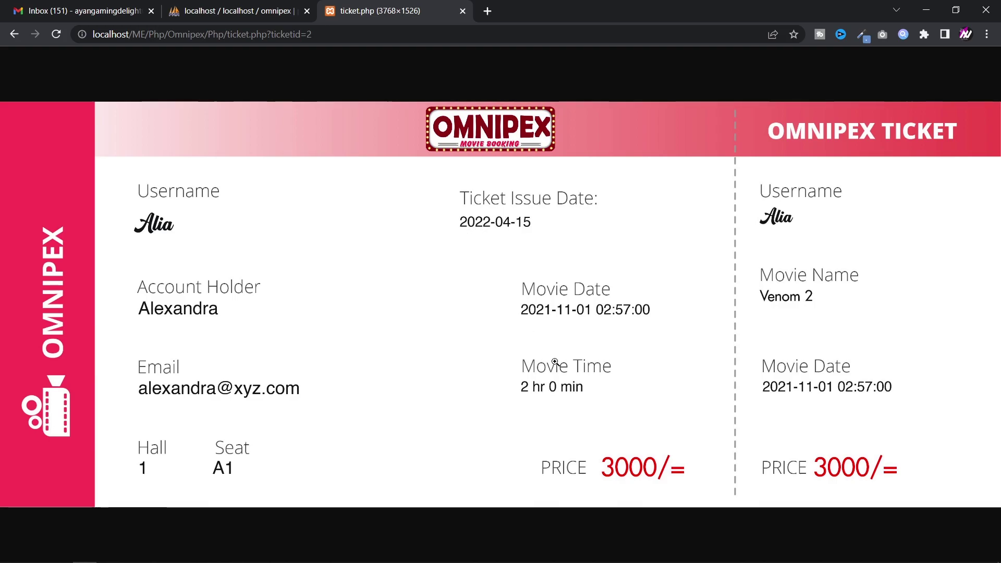
click(14, 34)
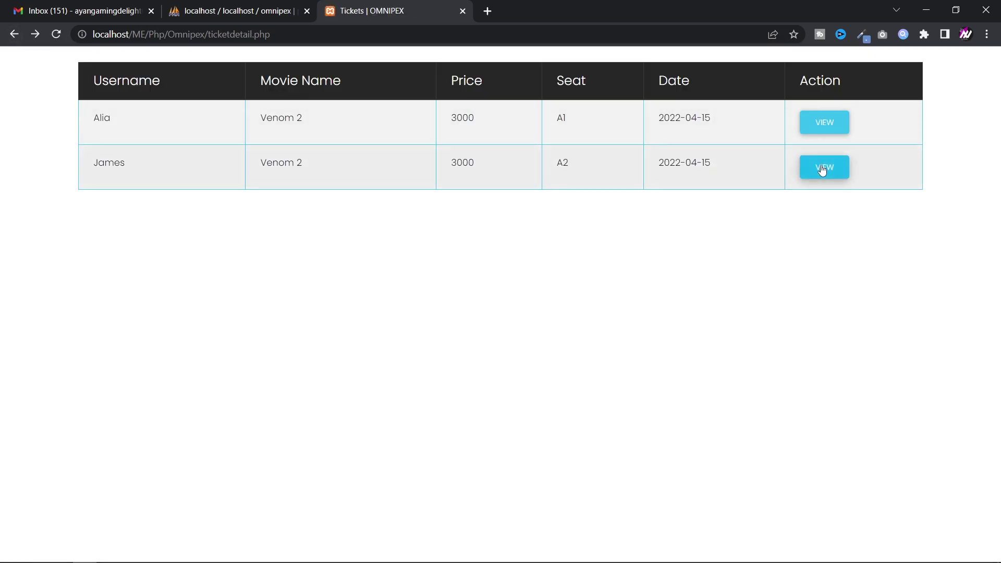
click(823, 168)
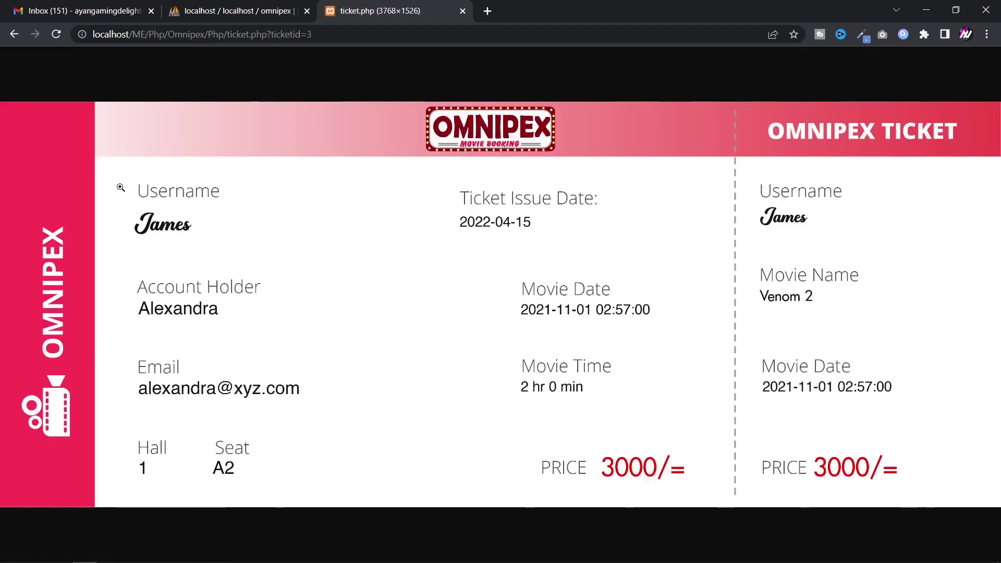
click(14, 34)
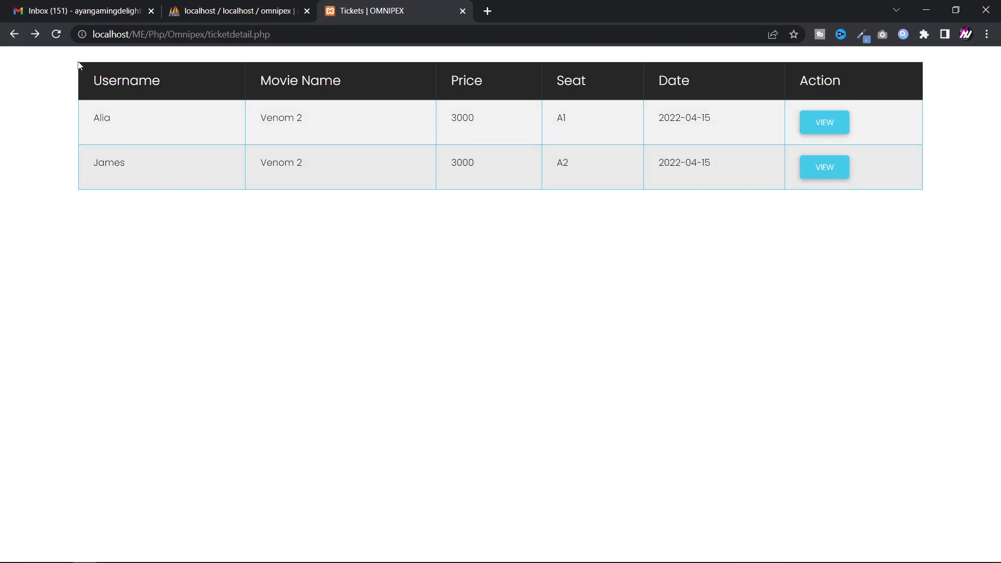
click(14, 34)
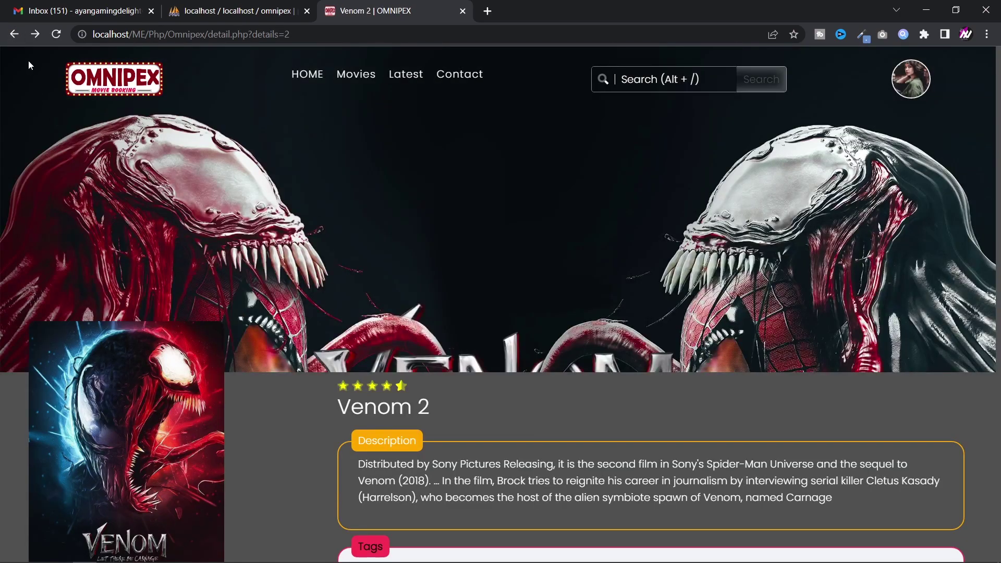
Search for 'godzilla' and open the Godzilla vs Kong details page
click(15, 34)
click(684, 85)
text(godzilla)
key(Return)
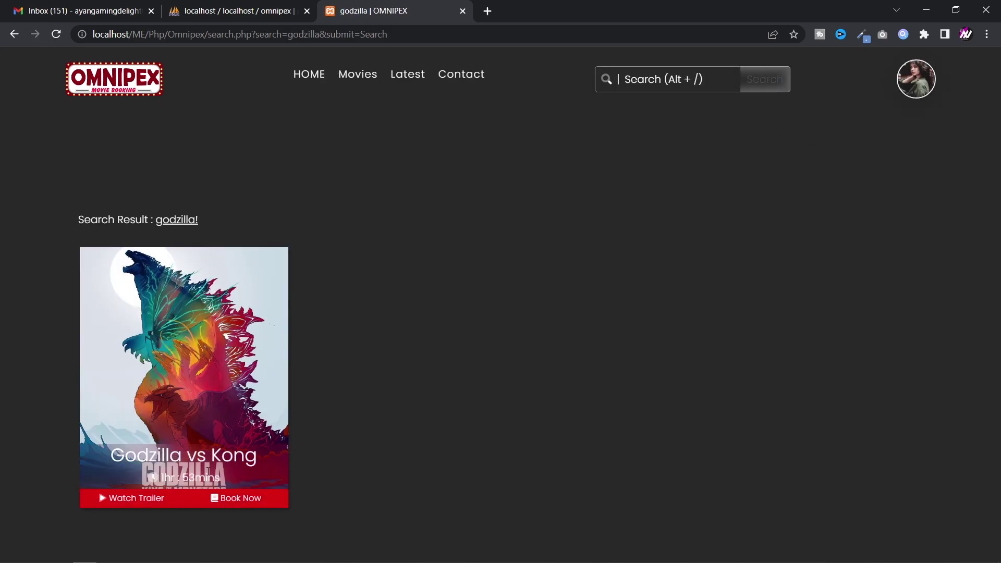
click(256, 501)
Start a Godzilla vs Kong booking with a new buyer's name and the first seat
scroll(424, 430, down, 8)
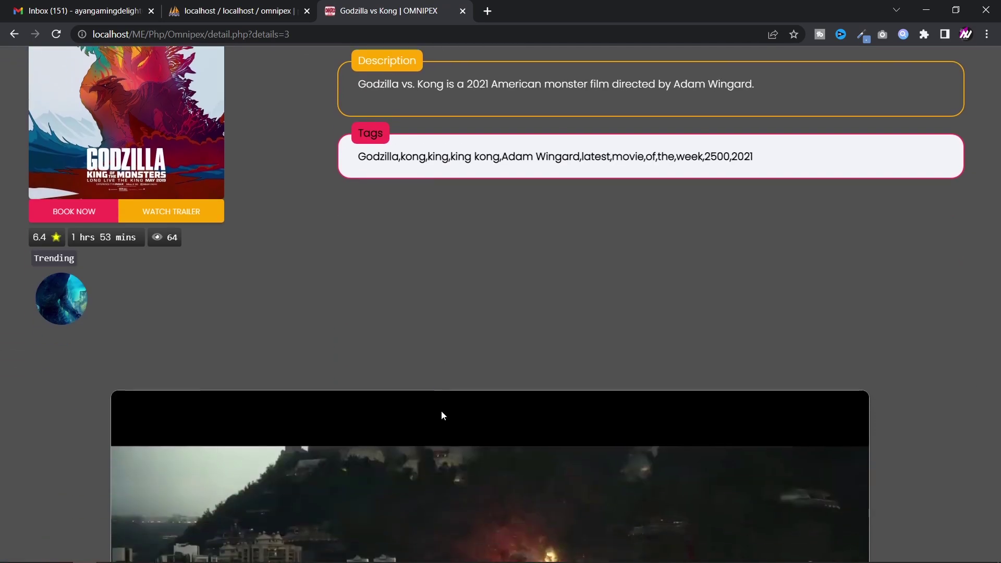
scroll(437, 376, up, 8)
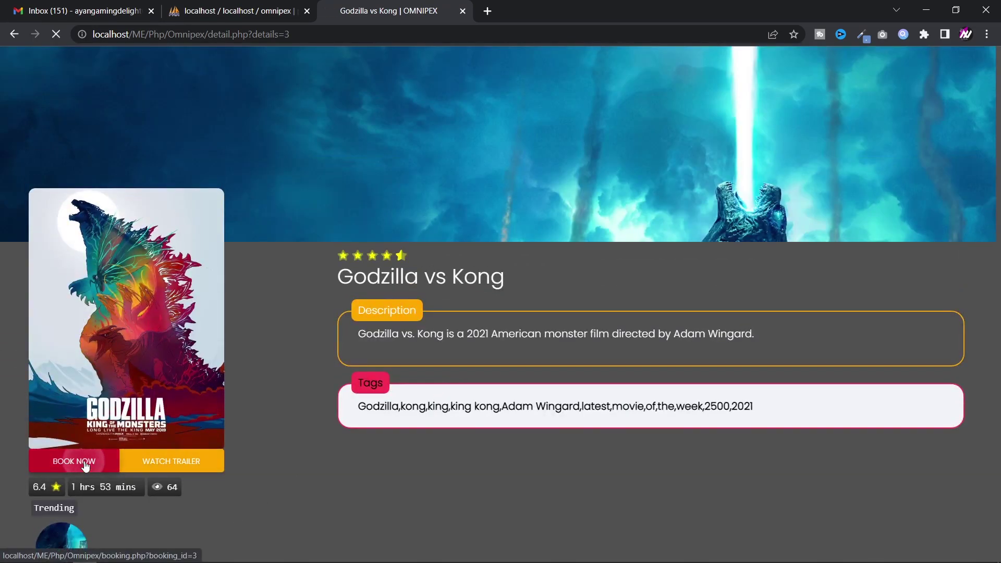
click(58, 461)
click(420, 458)
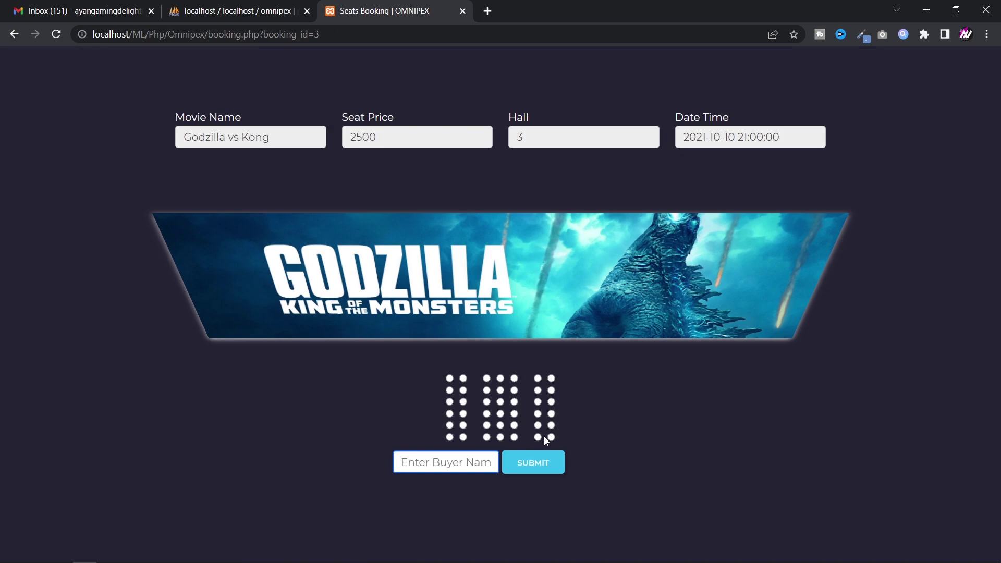
text(John)
click(450, 379)
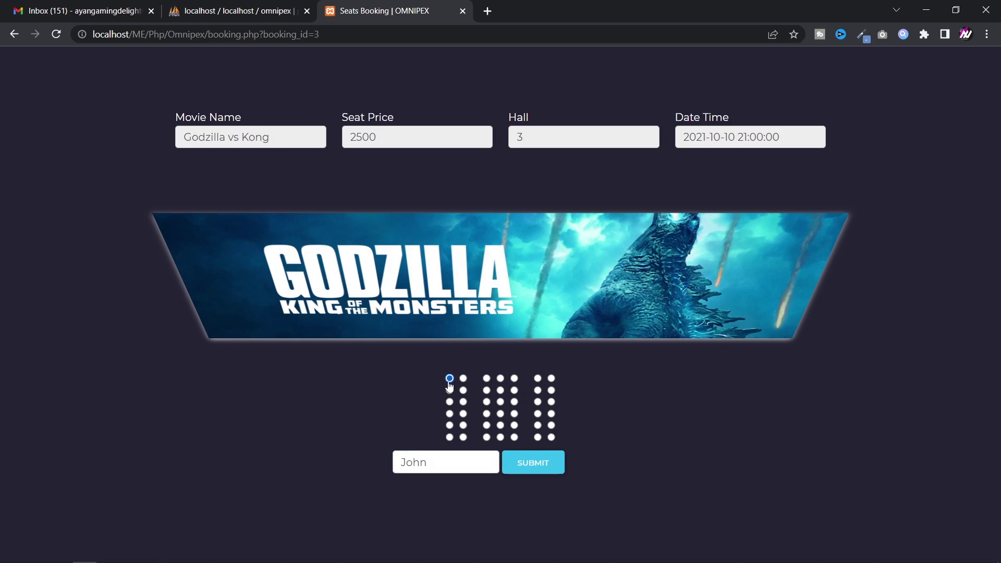
Submit the hall 3 booking, check the confirmation, and return to the movie page
triple_click(303, 137)
key(Tab)
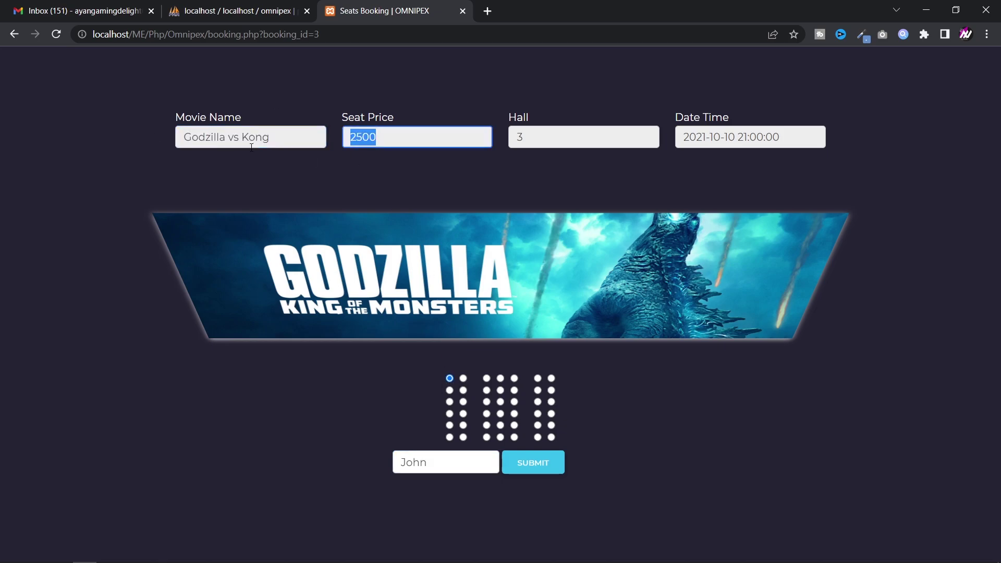
key(Tab)
click(525, 468)
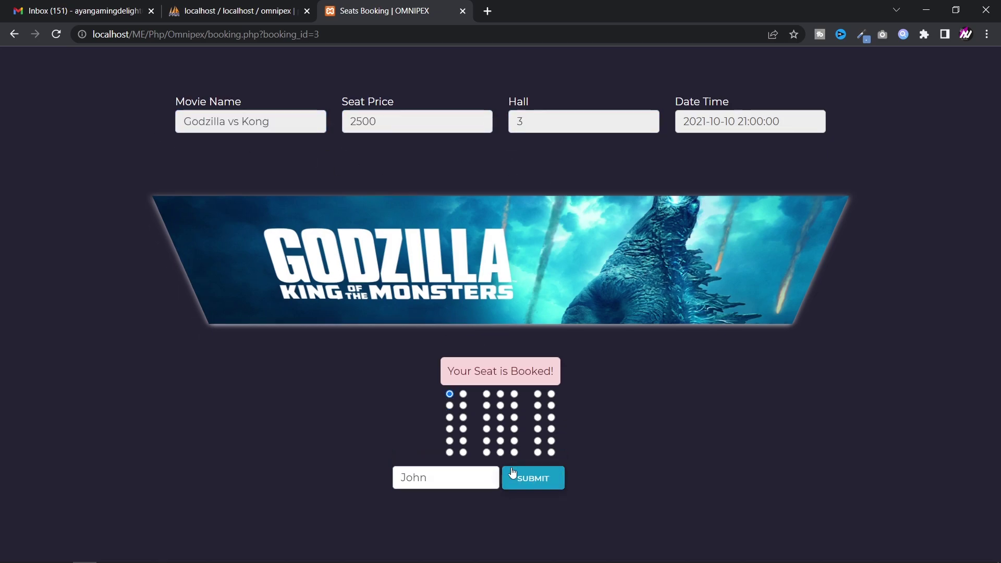
drag(561, 374, 412, 385)
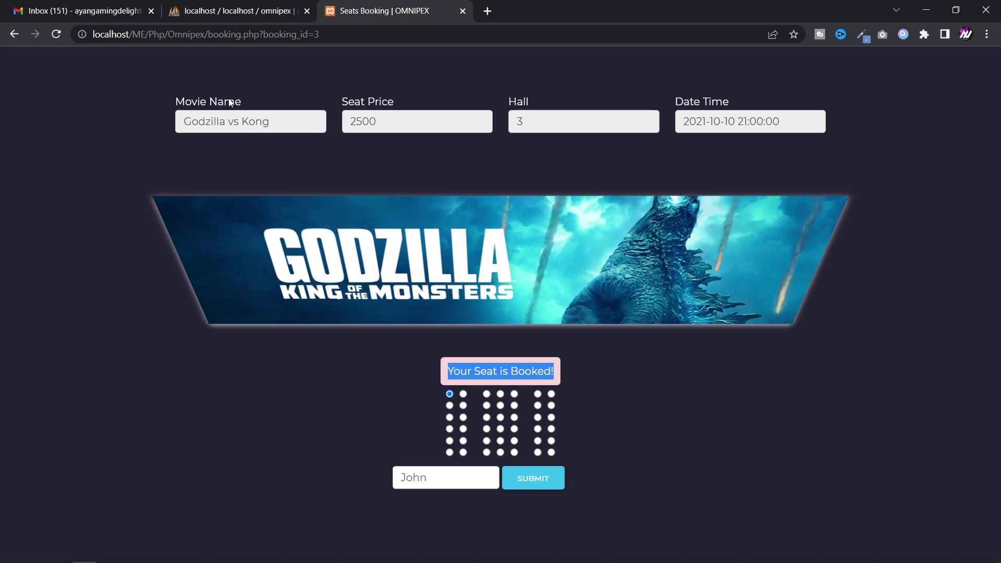
key(alt+Left)
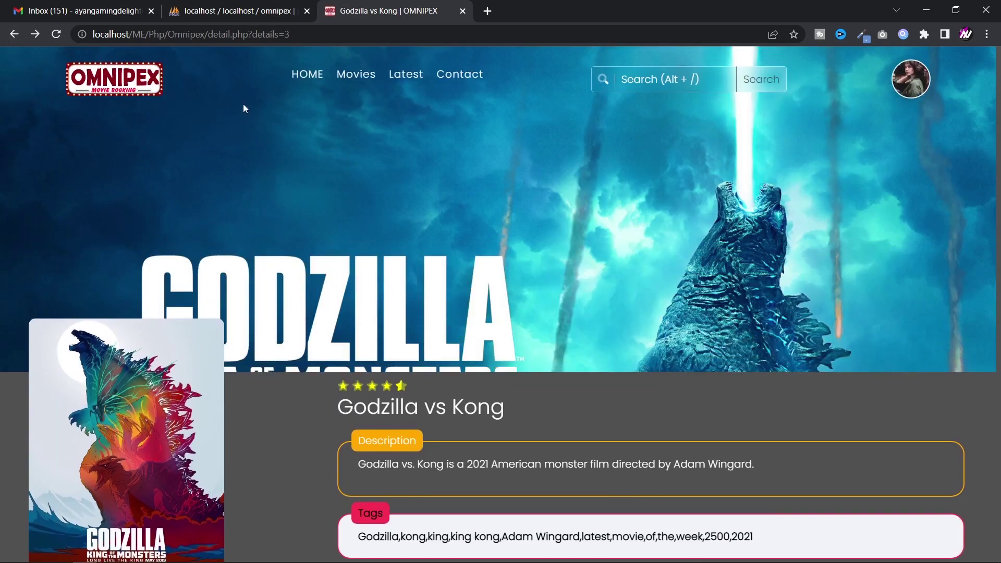
Review the new Godzilla vs Kong seat A1 ticket in the booked tickets list and its detail view
click(116, 88)
click(910, 79)
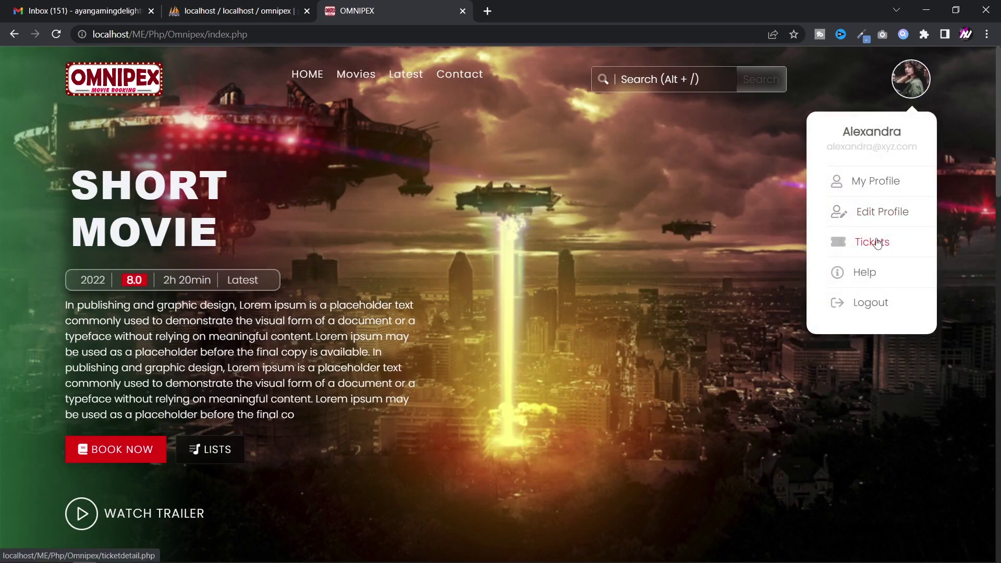
click(872, 241)
drag(338, 206, 263, 205)
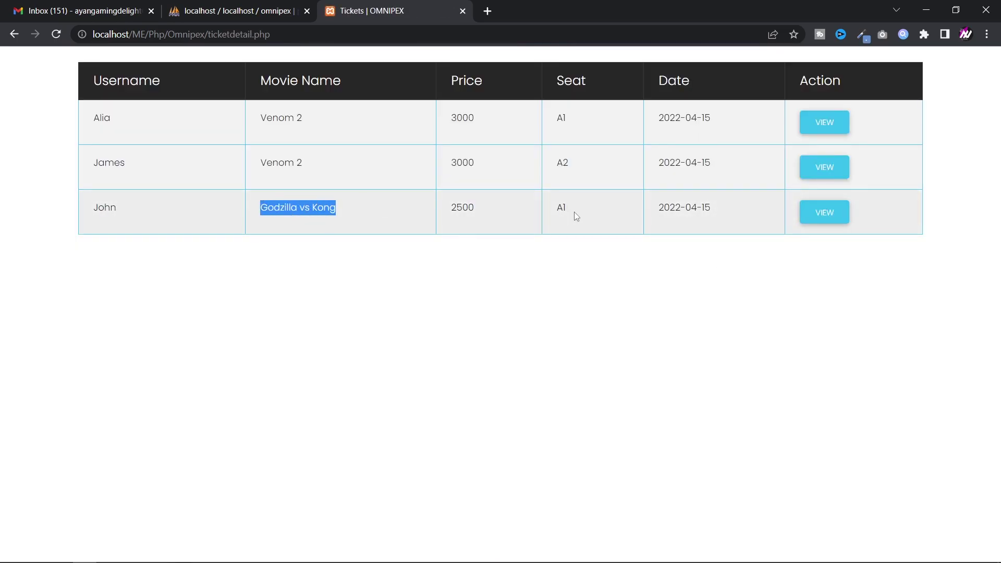
drag(573, 216, 554, 205)
drag(189, 242, 89, 73)
click(688, 230)
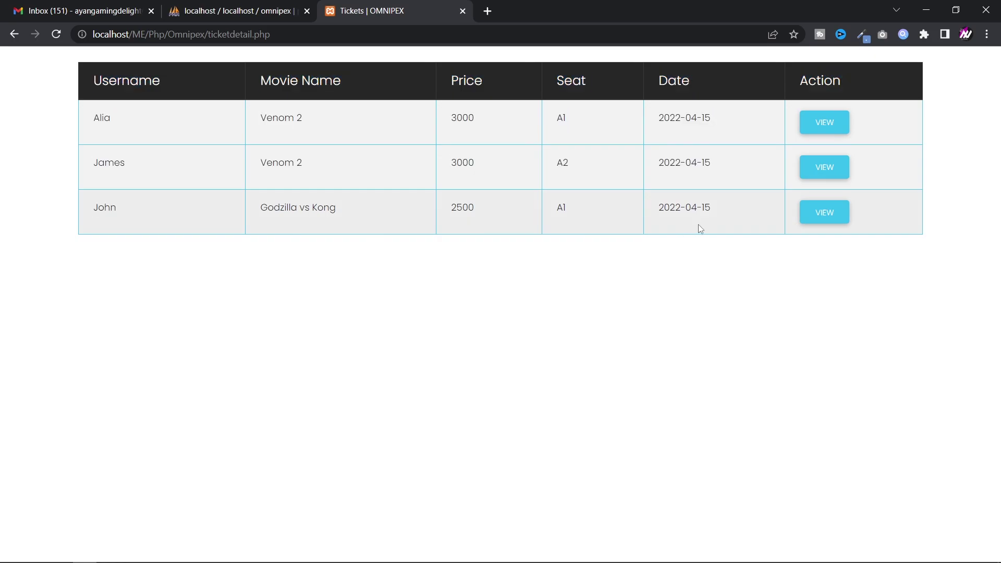
click(807, 219)
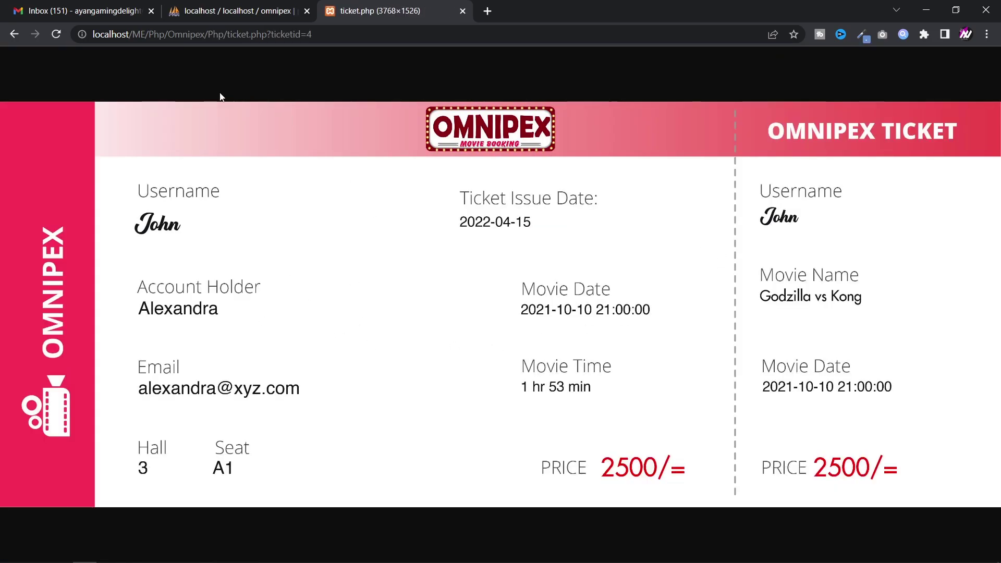
click(19, 39)
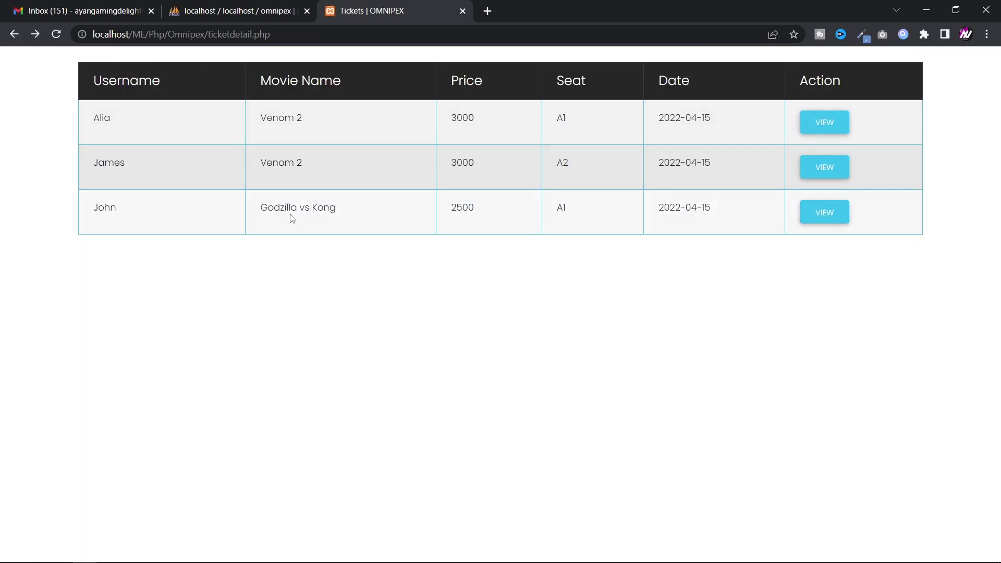
Return home, jump to the Movies and Latest sections, then show the account menu
click(14, 34)
scroll(321, 143, down, 5)
scroll(349, 94, up, 5)
click(357, 71)
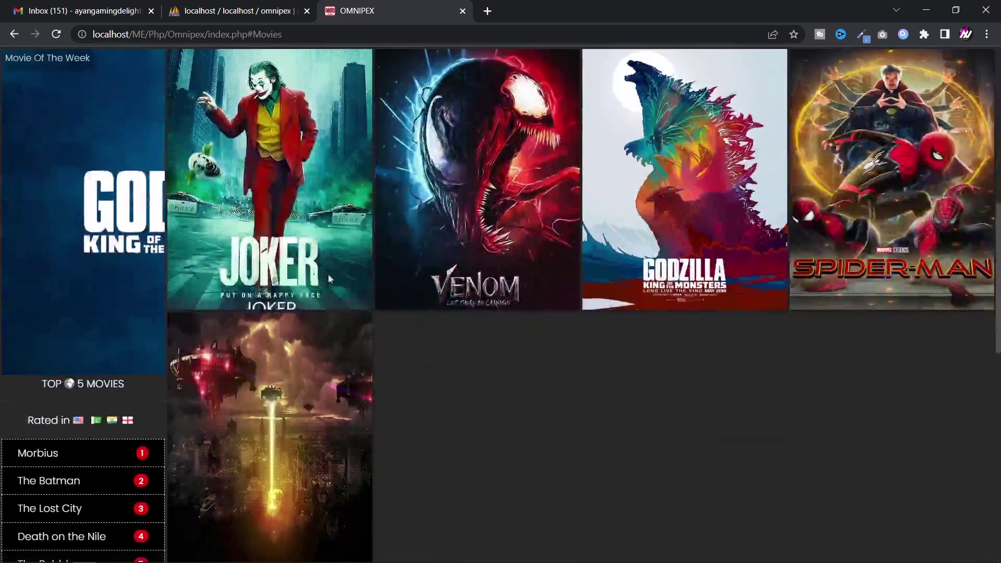
scroll(343, 361, down, 4)
scroll(425, 271, up, 10)
click(405, 76)
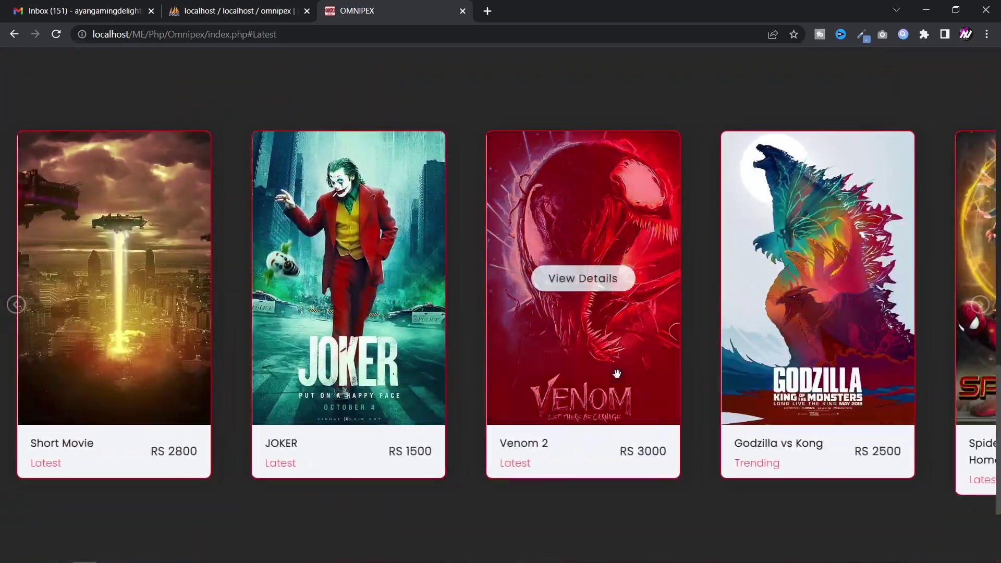
scroll(617, 374, up, 3)
scroll(617, 374, up, 10)
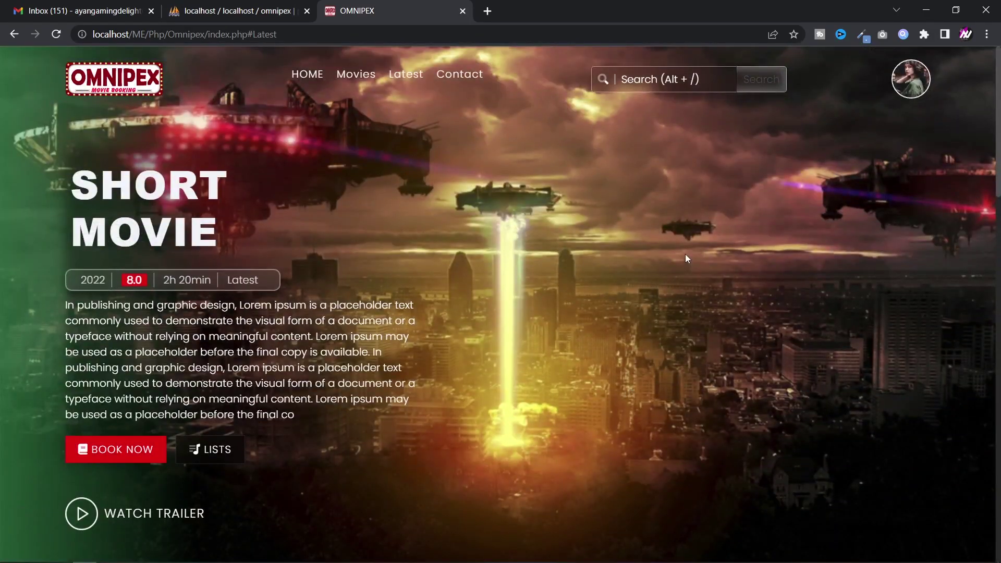
click(911, 92)
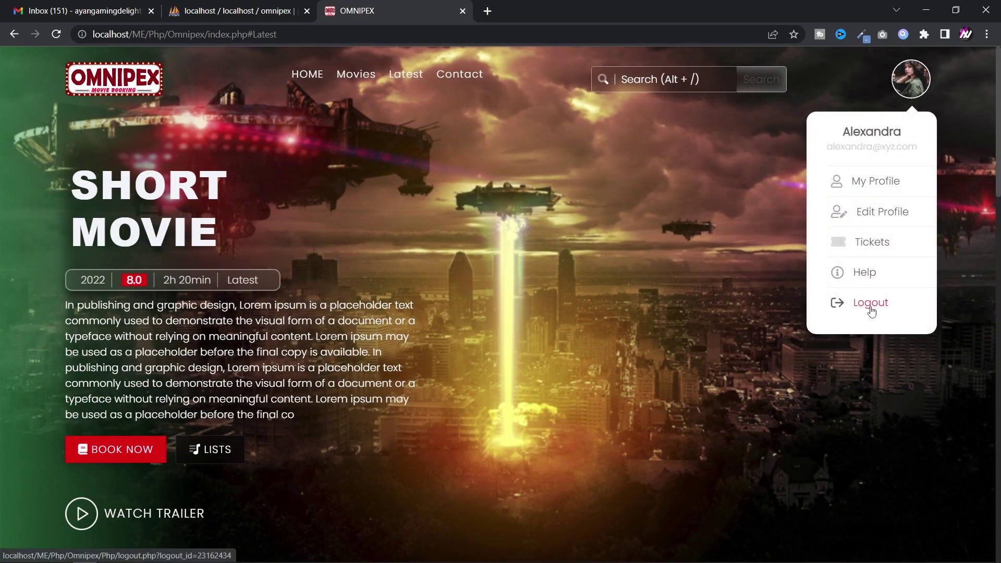
On the Contact page, fill in the sender's name
click(460, 77)
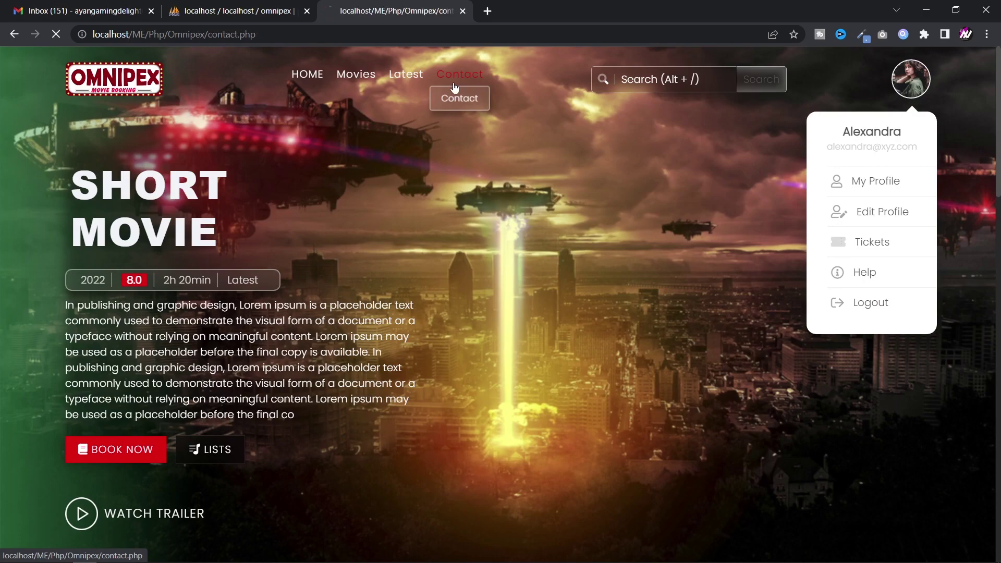
click(389, 227)
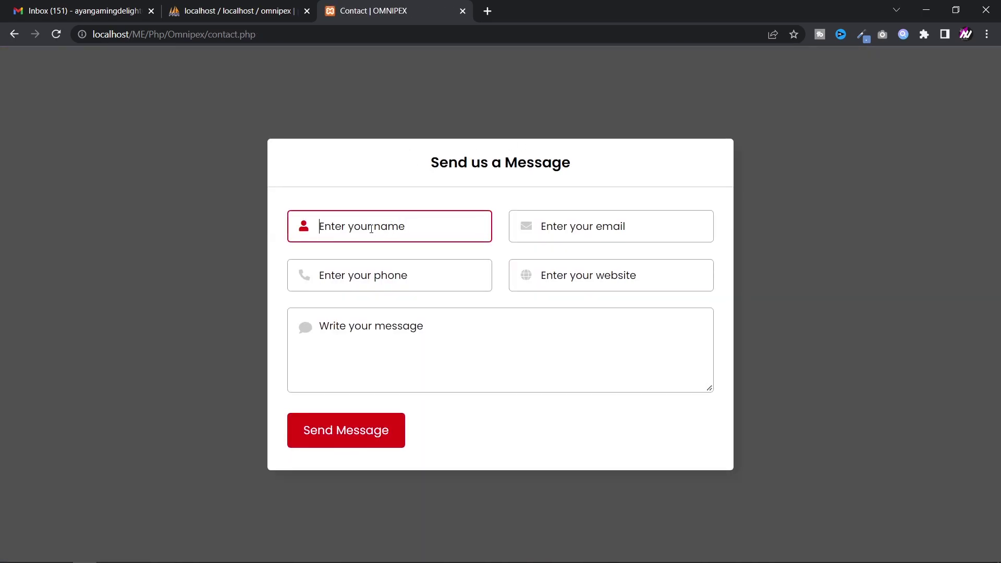
text(Rand)
key(BackSpace)
key(BackSpace)
key(BackSpace)
key(BackSpace)
text(A)
key(Tab)
Enter the sender's e-mail address and a phone number of 01
text(a)
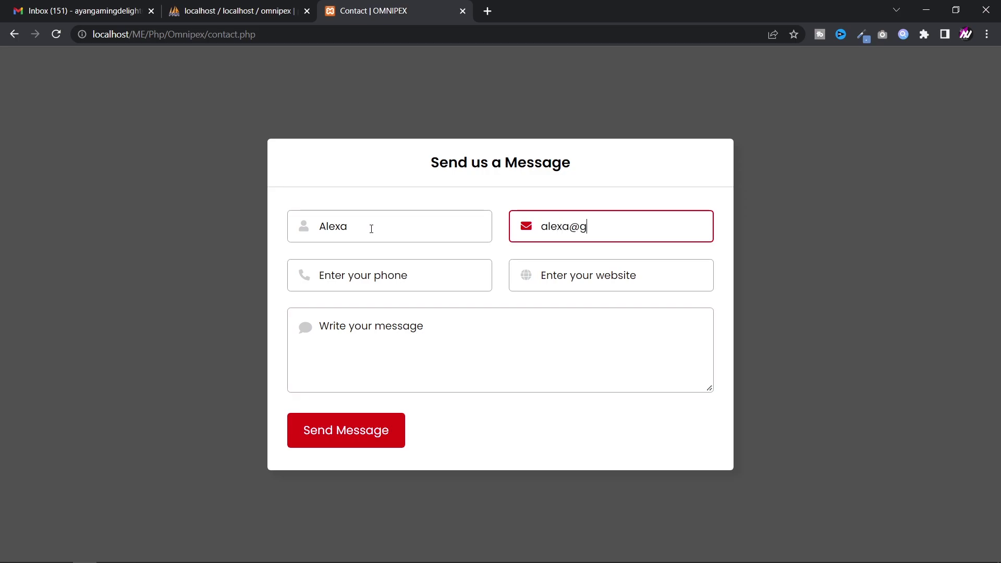
key(Tab)
key(shift+Tab)
key(End)
key(ctrl+a)
key(BackSpace)
text(sdfsd@)
key(ctrl+a)
key(Tab)
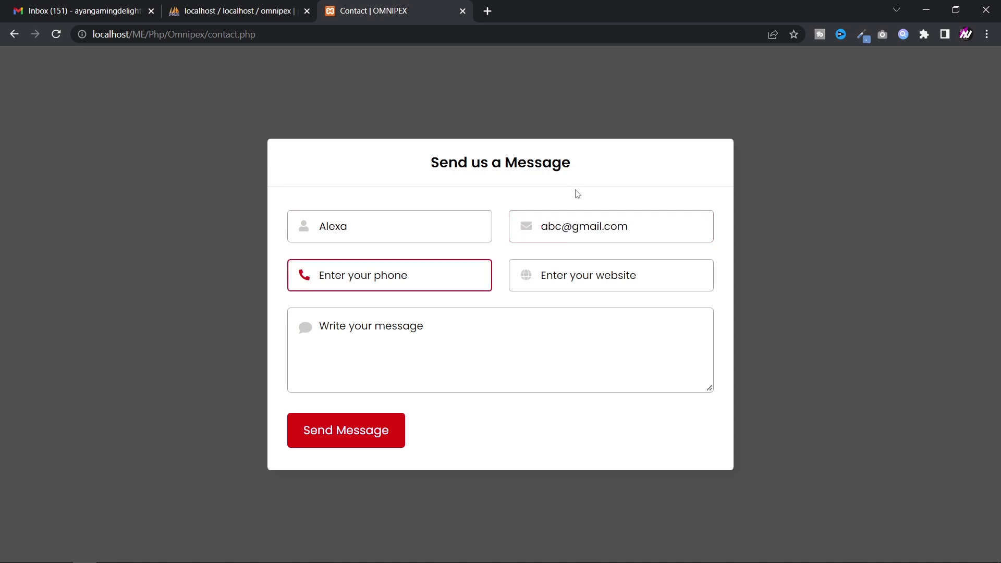
text(01)
key(ctrl+a)
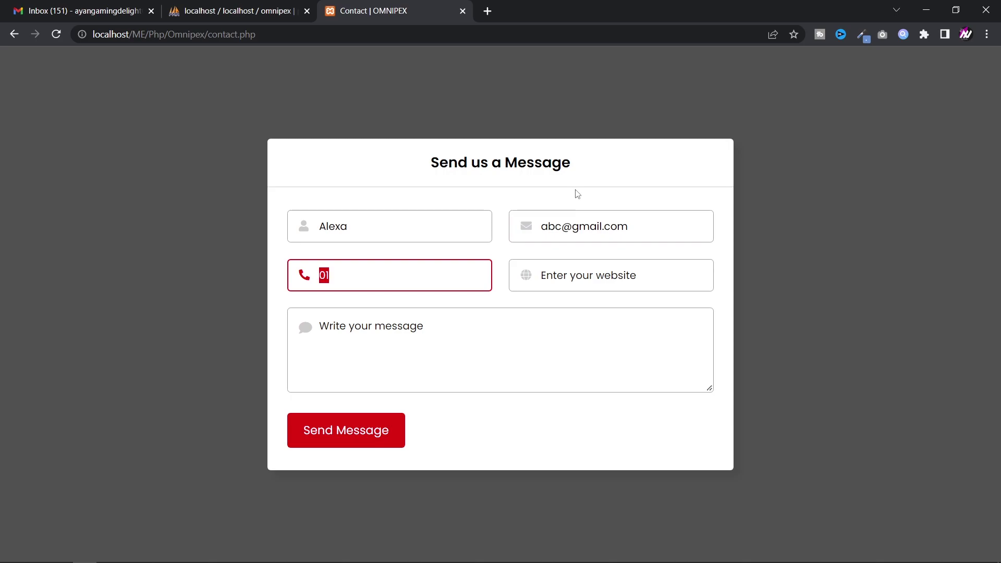
Try sending, read the missing-message warning, and clear the phone number
click(339, 429)
drag(644, 437, 477, 434)
click(522, 435)
double_click(537, 432)
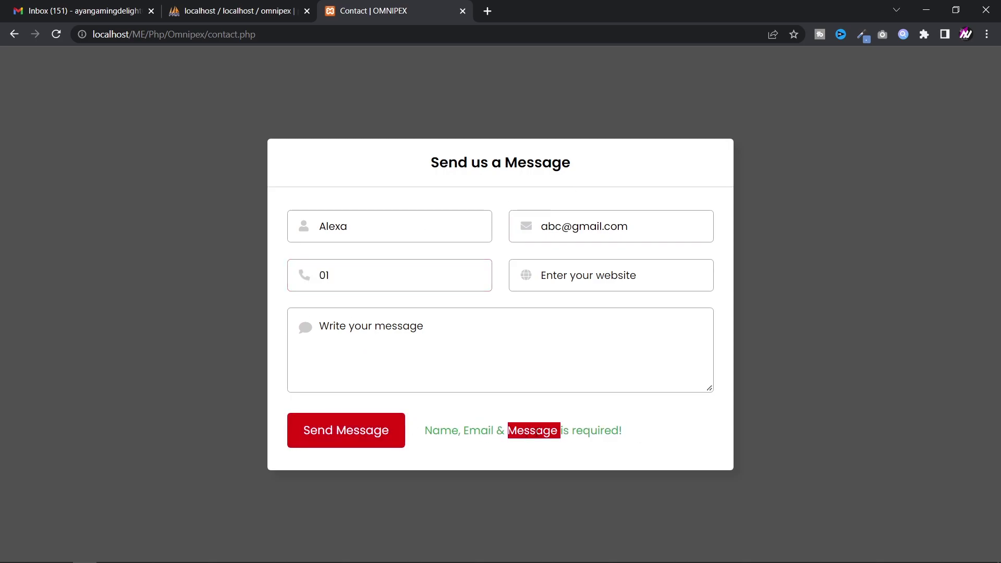
click(397, 268)
key(ctrl+a)
key(BackSpace)
click(410, 349)
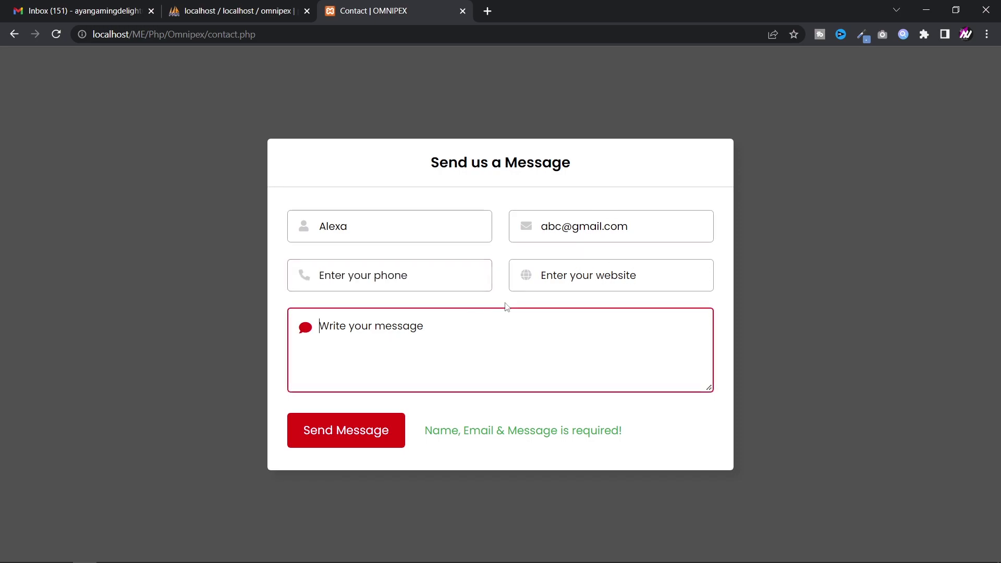
Copy the current page address into the Website field
click(363, 34)
key(ctrl+c)
click(580, 275)
key(ctrl+v)
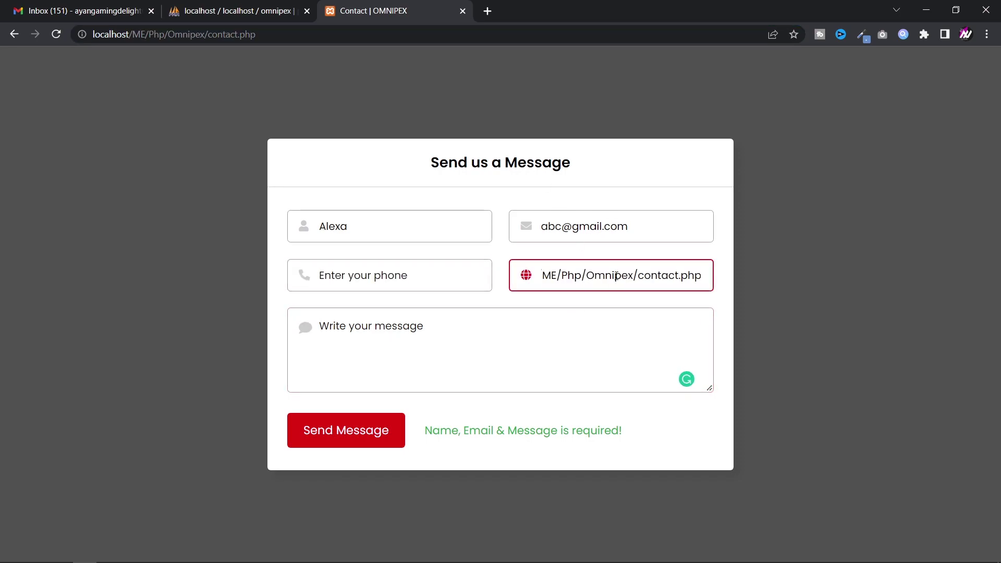
triple_click(596, 276)
Write the message 'Hy!', send it, confirm it was sent, and go back home
click(584, 331)
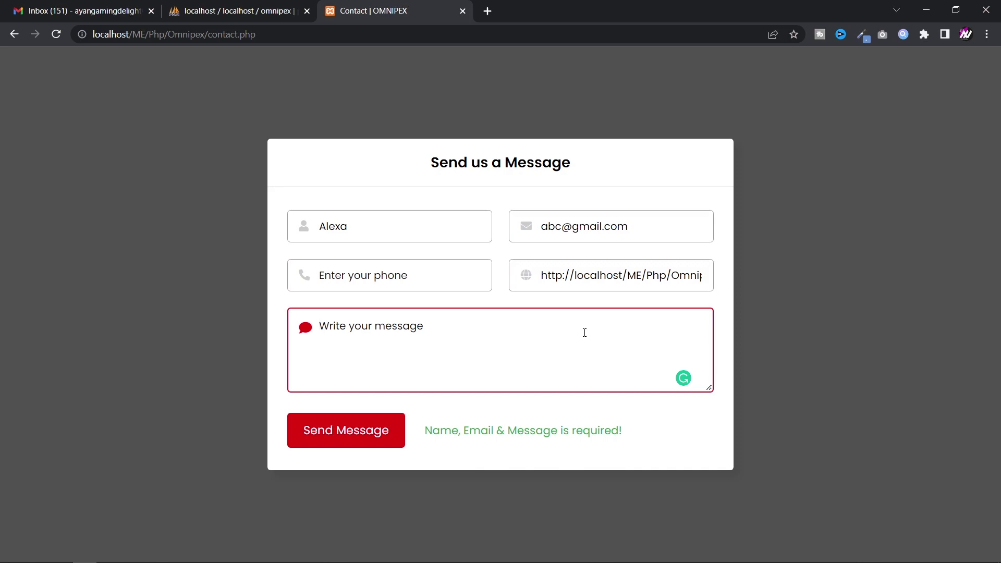
text(Hy !)
mouse_move(330, 339)
click(329, 365)
click(348, 437)
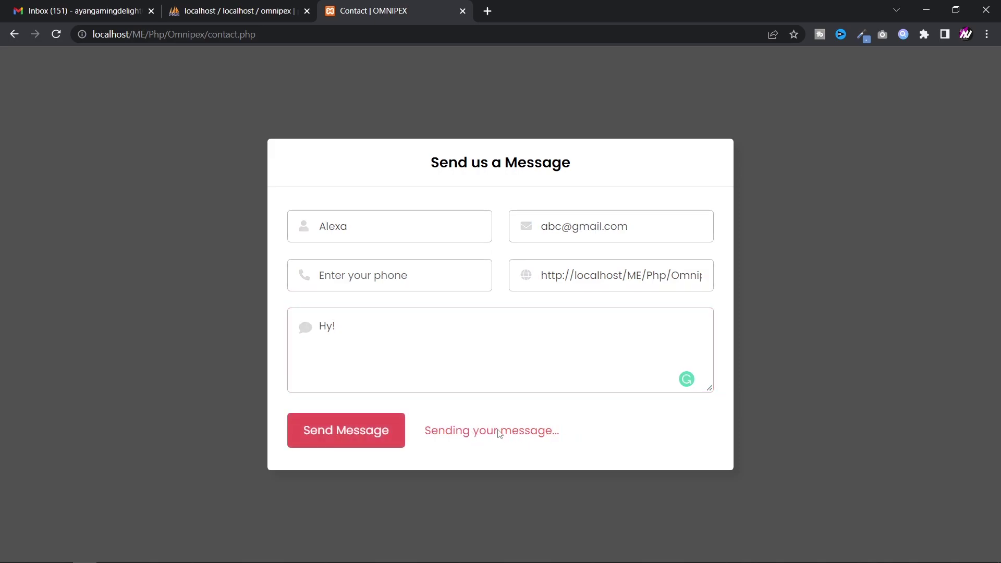
drag(640, 432, 414, 438)
triple_click(478, 431)
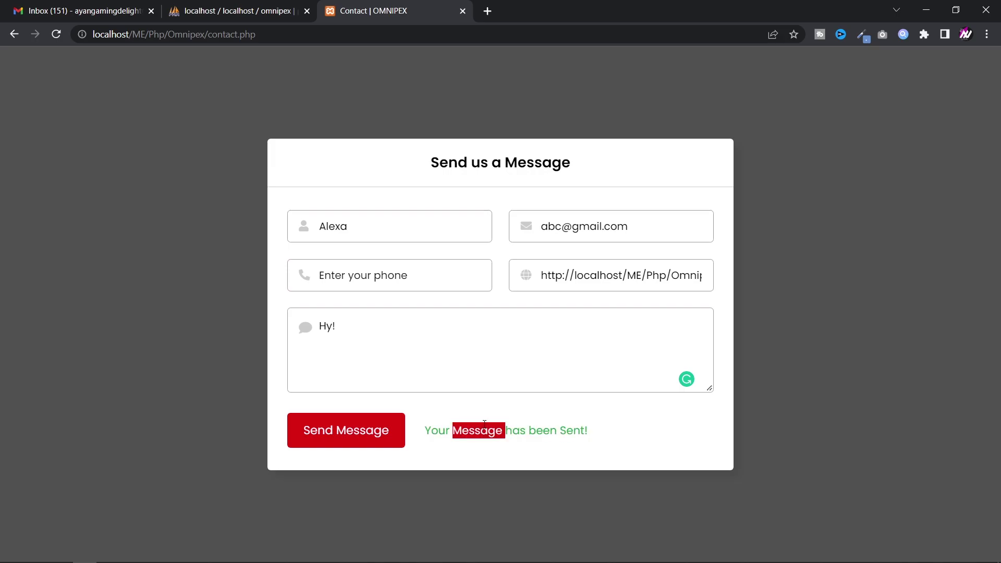
click(9, 39)
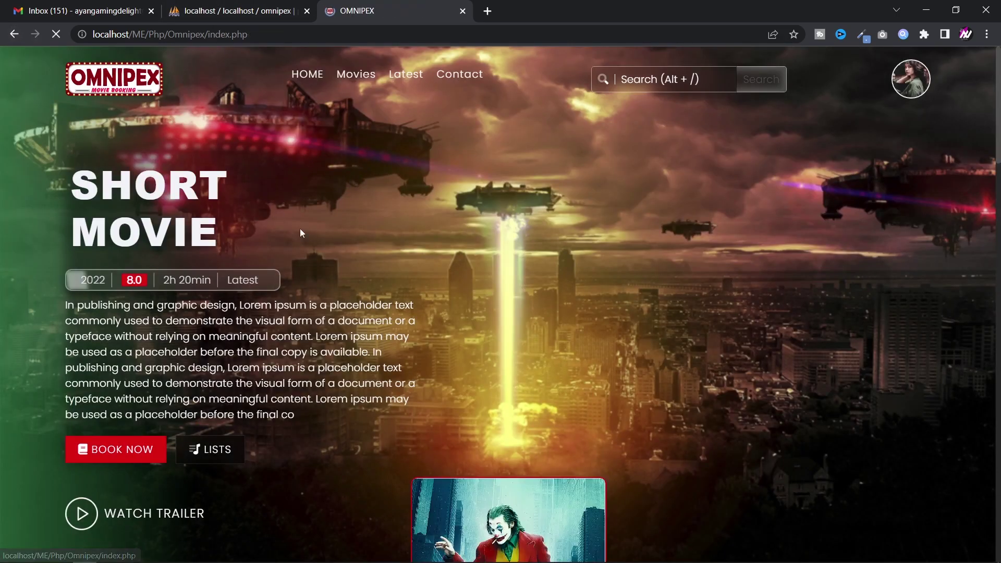
Log out of the current user account
scroll(209, 305, down, 3)
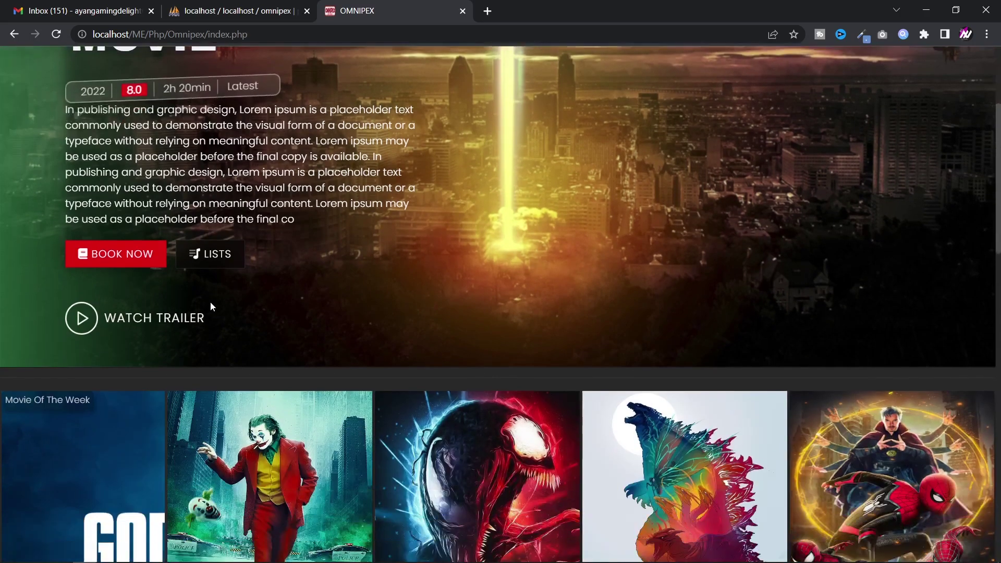
scroll(80, 424, down, 2)
scroll(162, 300, up, 5)
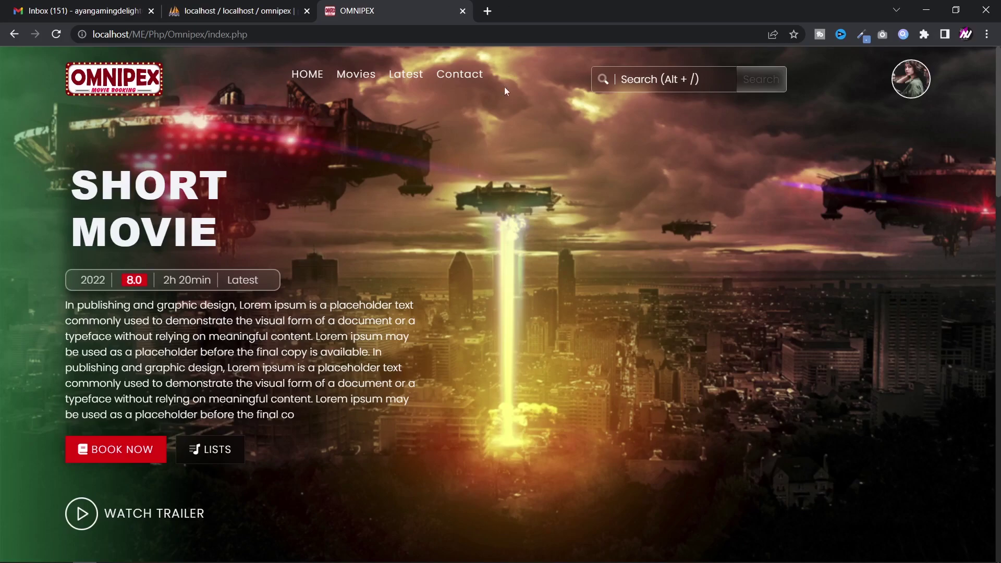
click(920, 86)
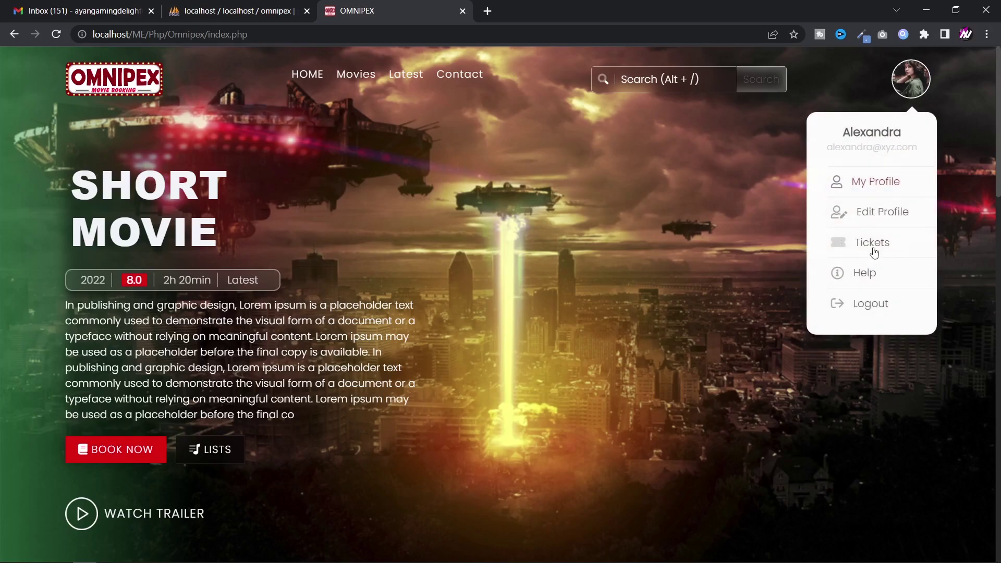
click(875, 307)
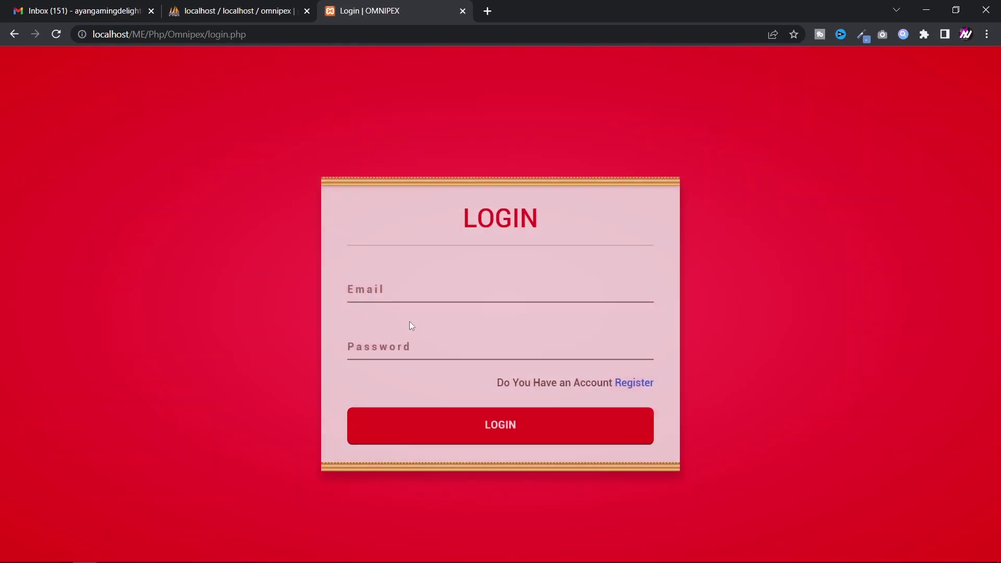
Log in with the administrator's e-mail and password
click(400, 275)
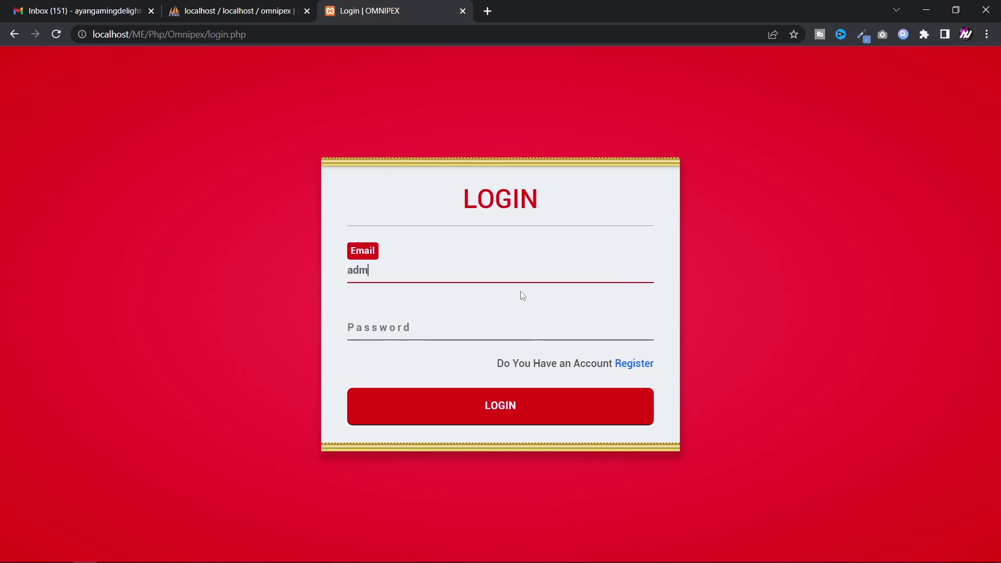
key(Tab)
key(Return)
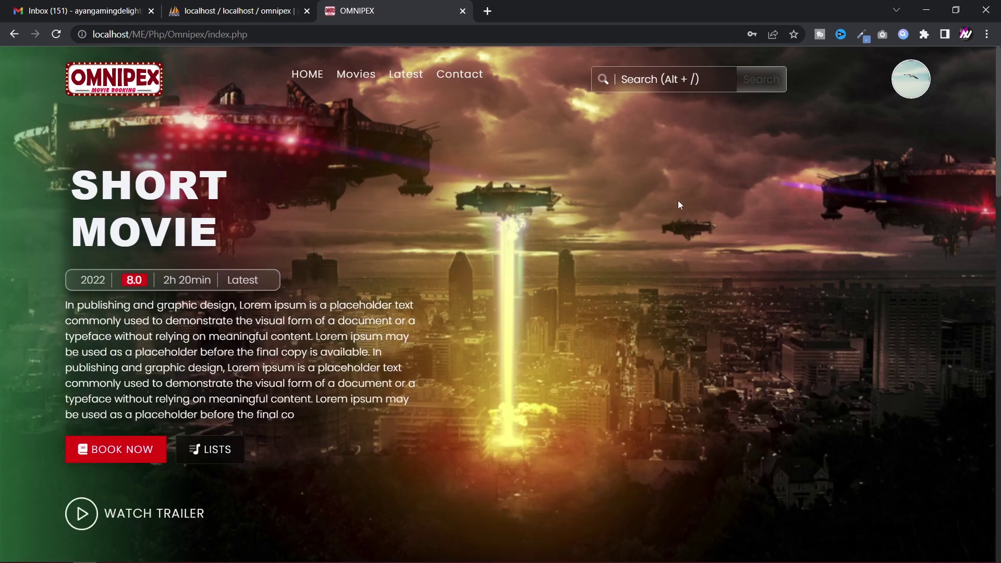
Open a new incognito window and paste the site address into it
click(910, 81)
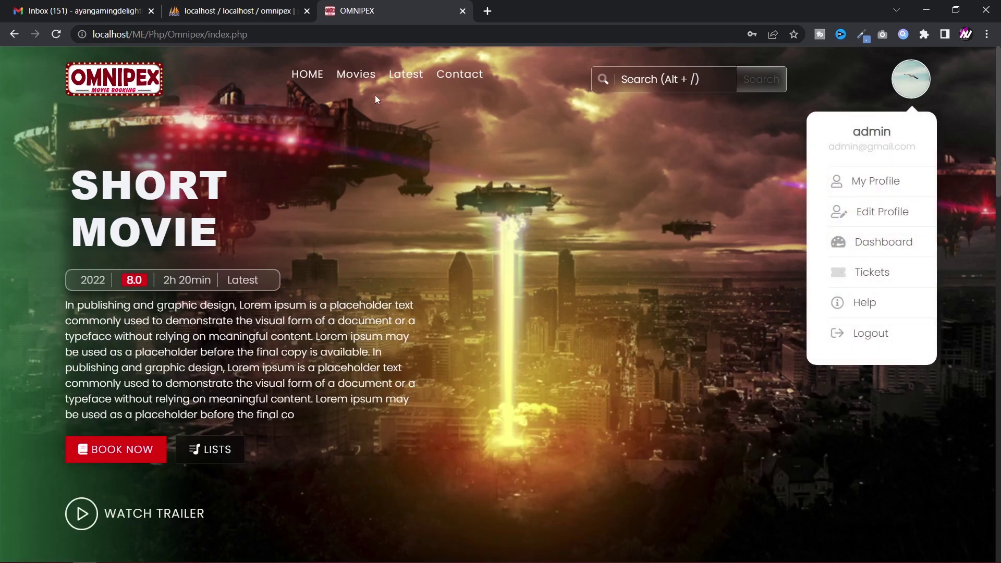
click(131, 34)
key(ctrl+c)
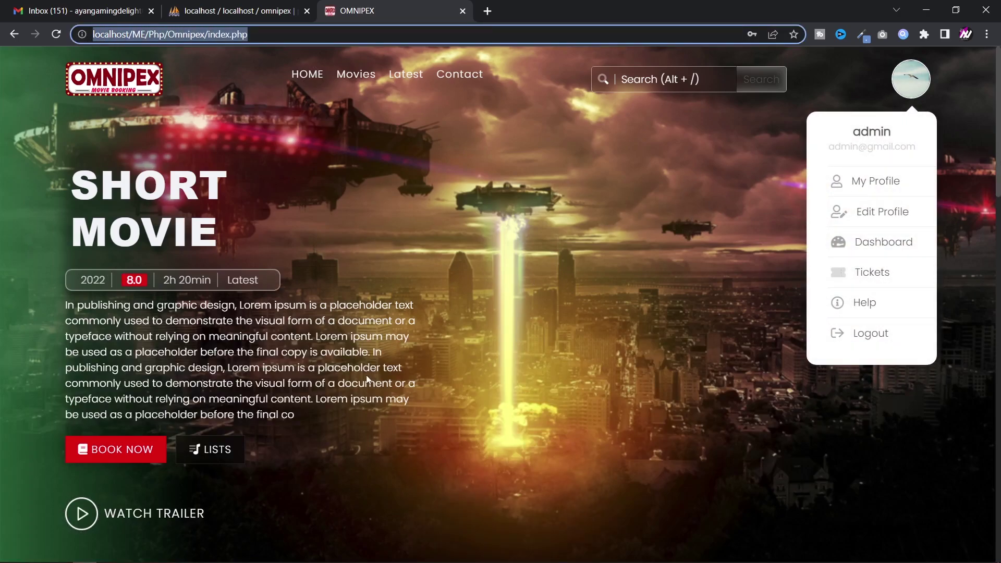
click(986, 33)
click(896, 82)
key(ctrl+v)
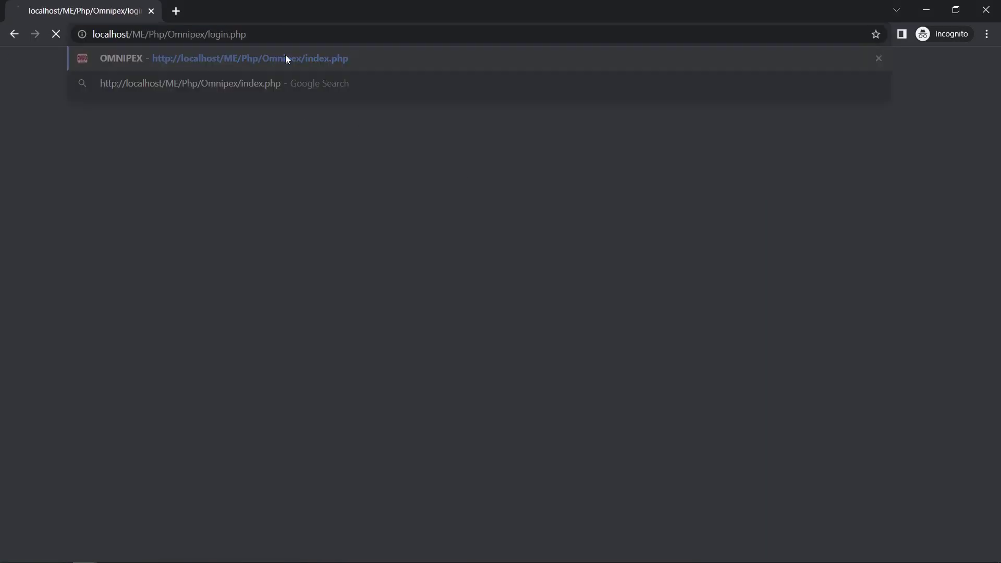
Load the site in the private window and look up the regular user in phpMyAdmin's users table
key(Return)
click(390, 280)
text(alexa)
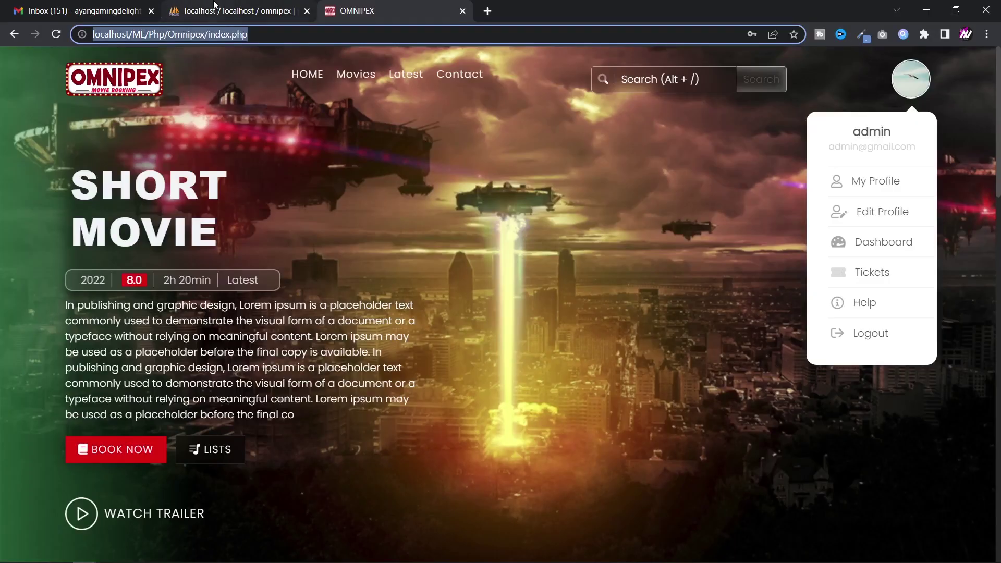
click(208, 10)
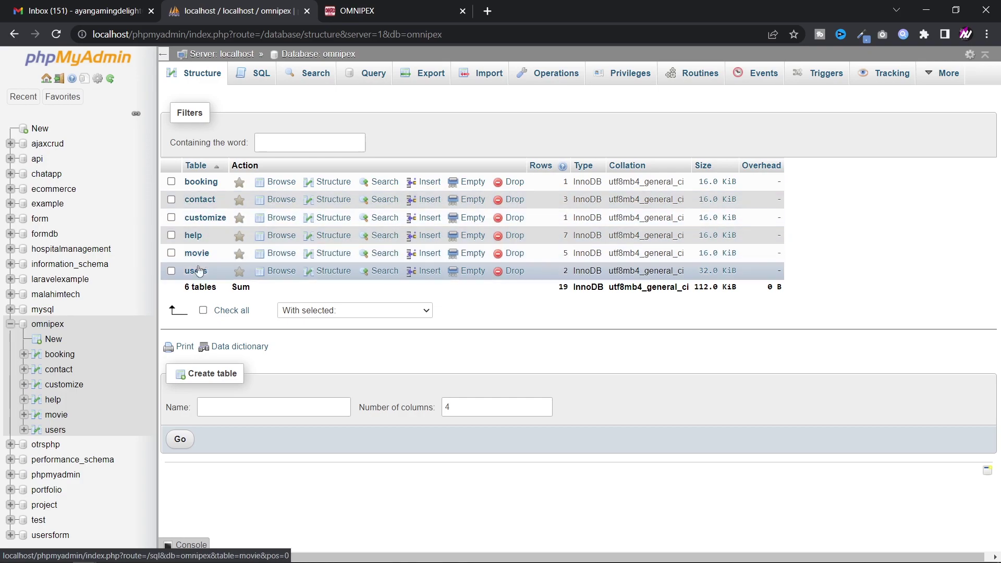
click(281, 270)
double_click(397, 279)
double_click(481, 282)
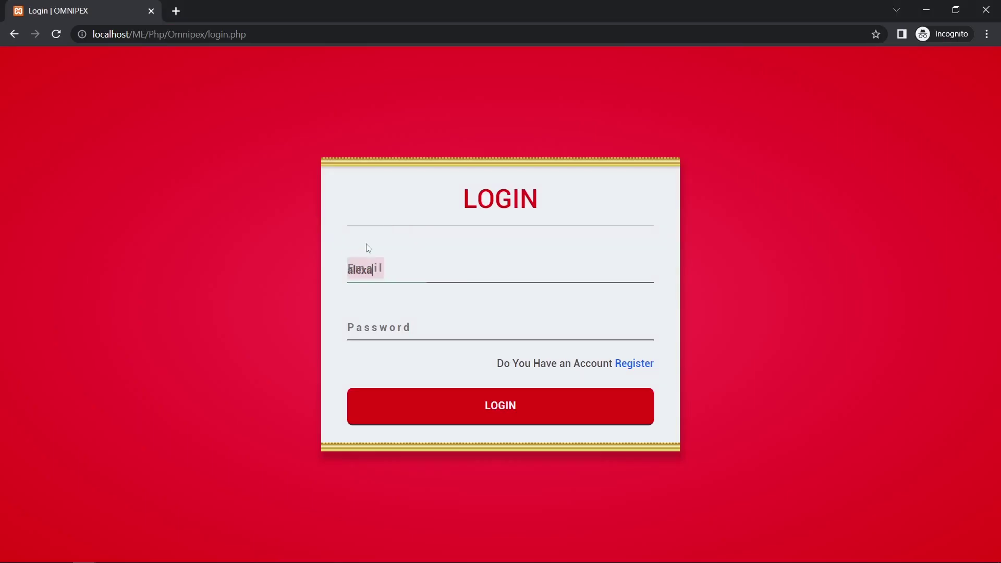
double_click(367, 261)
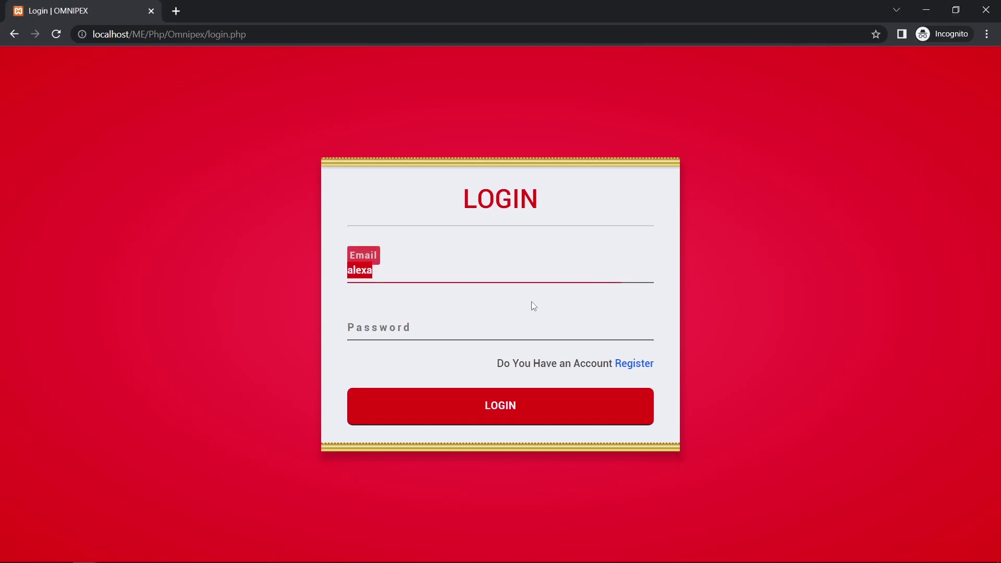
Complete the user's e-mail and password, log in, then return to the admin window
key(Right)
text(ndra)
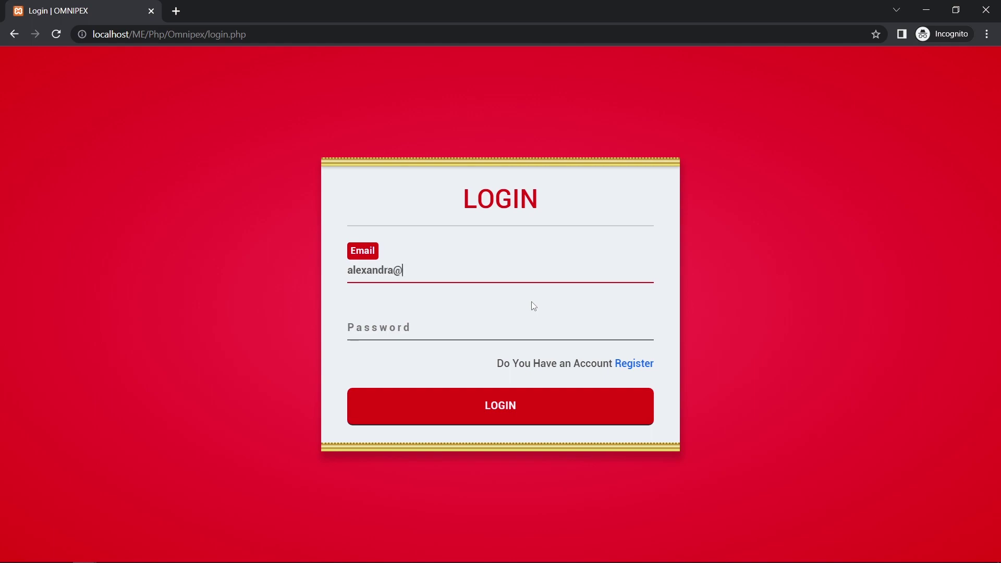
text(m)
key(Tab)
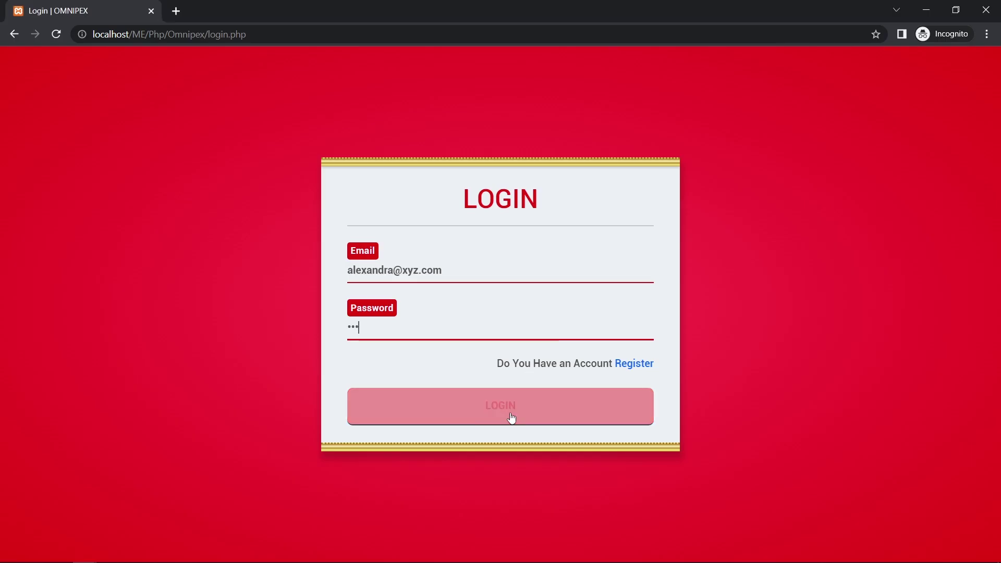
click(512, 418)
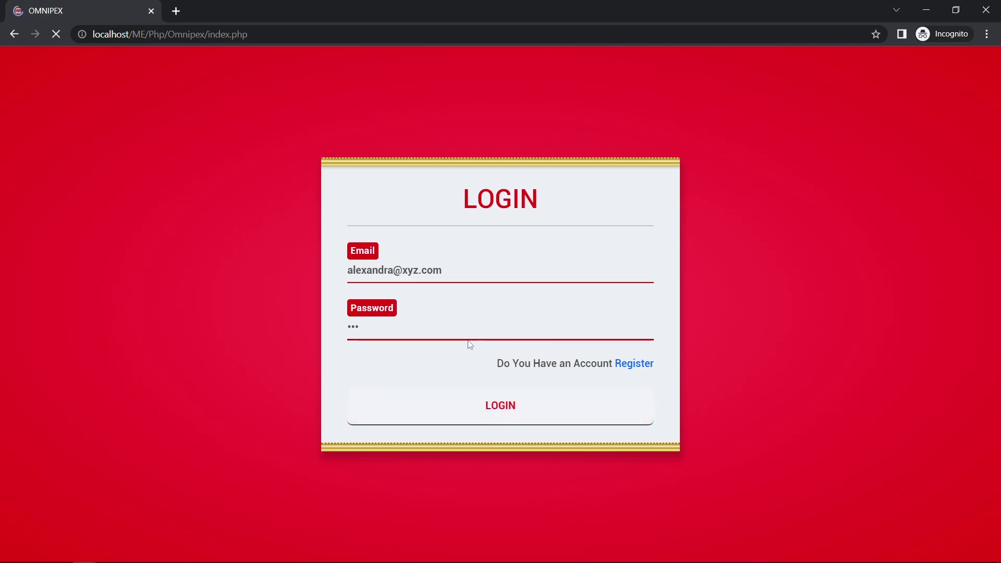
scroll(871, 140, down, 15)
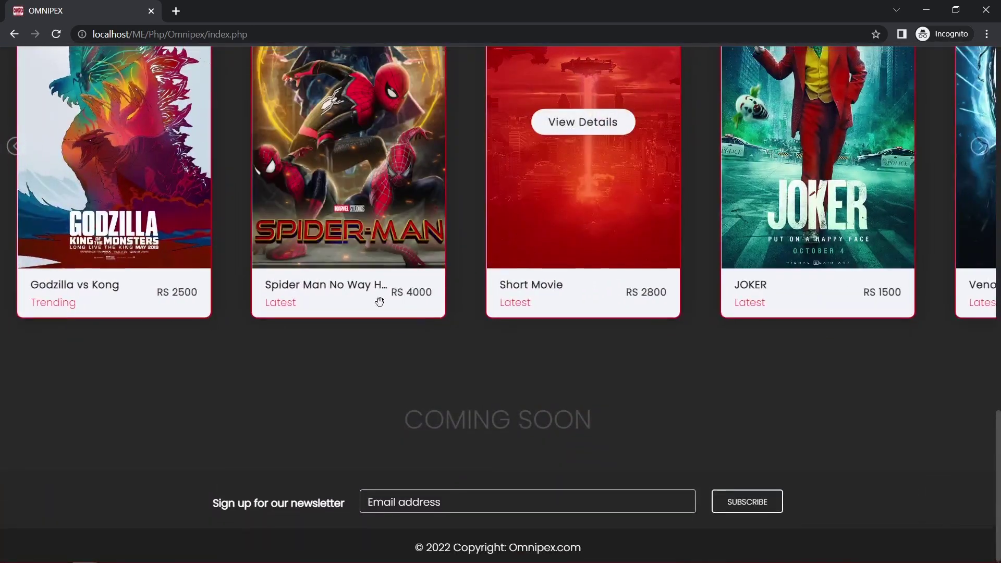
scroll(381, 297, up, 15)
key(alt+Tab)
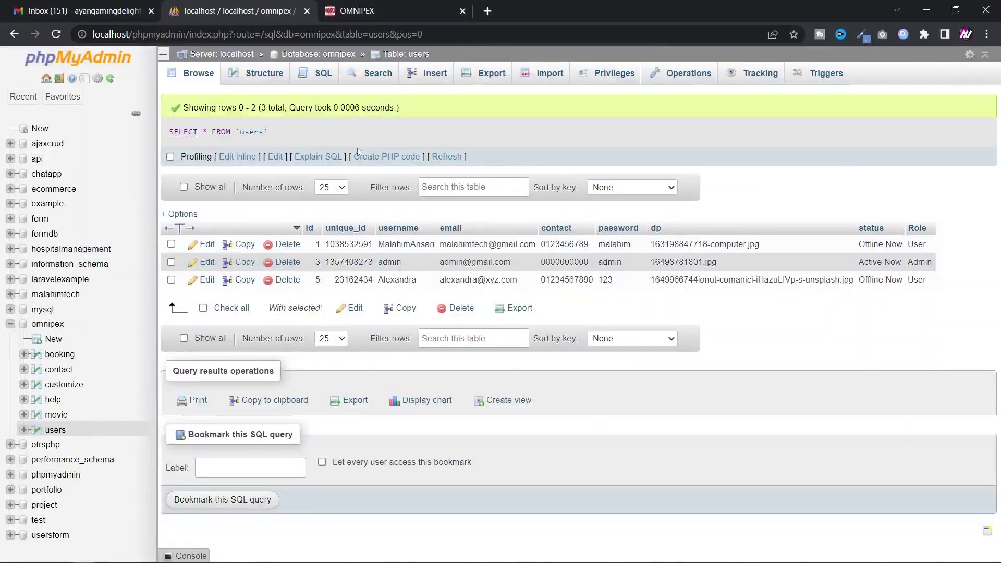
click(365, 10)
Compare the admin's and regular user's account menus across the two windows
click(882, 137)
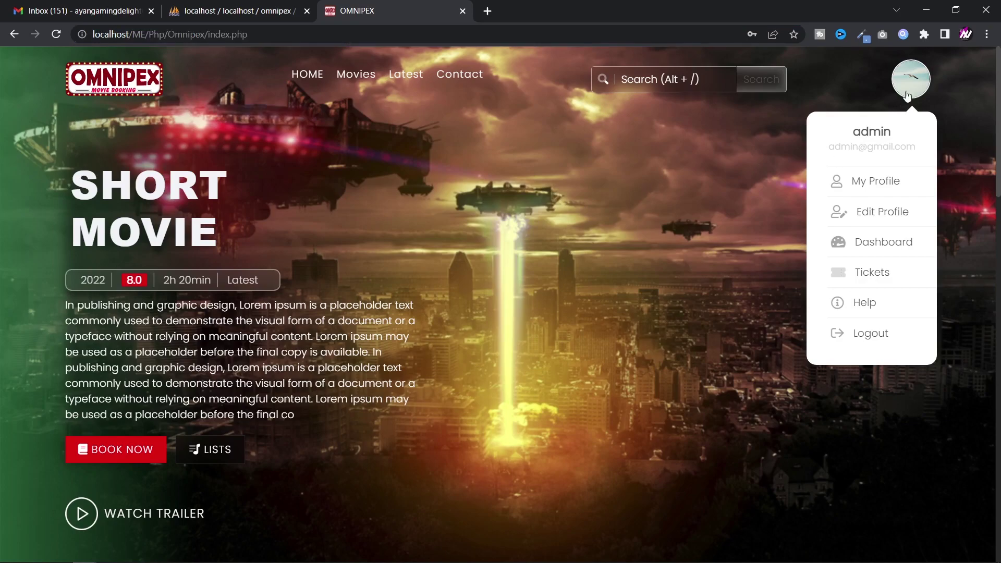
double_click(872, 131)
key(alt+Tab)
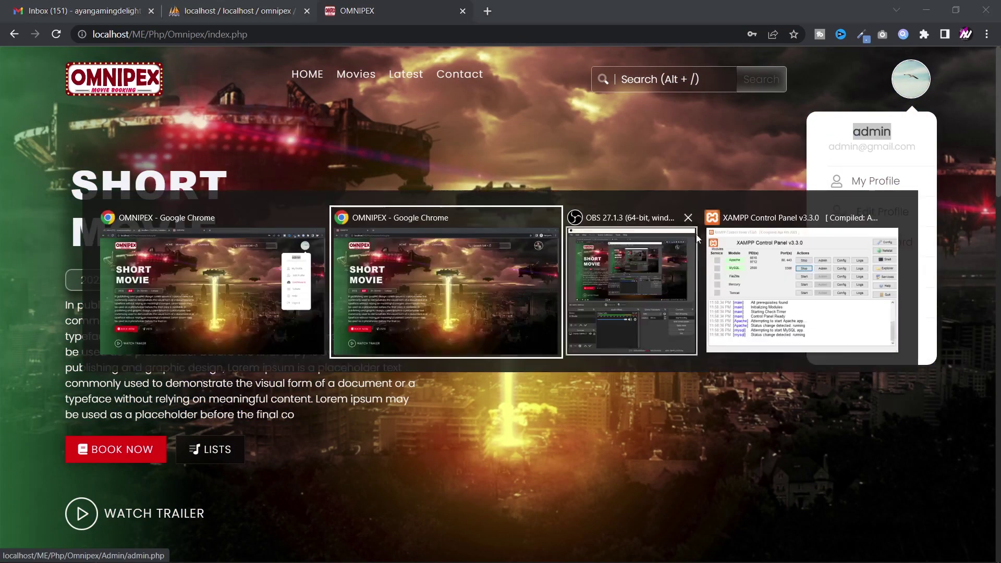
click(910, 82)
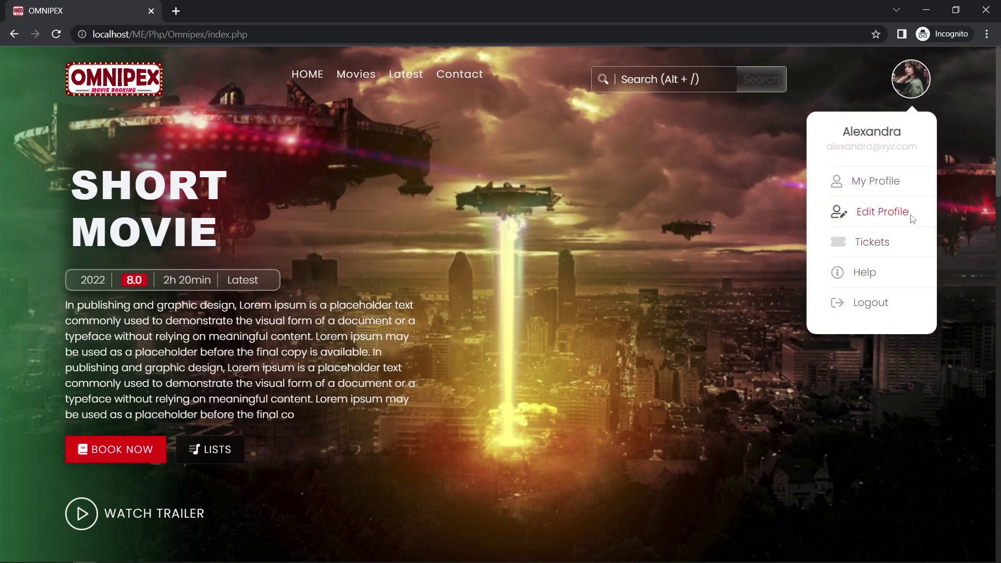
key(alt+Tab)
key(alt+Tab)
drag(263, 4, 286, 4)
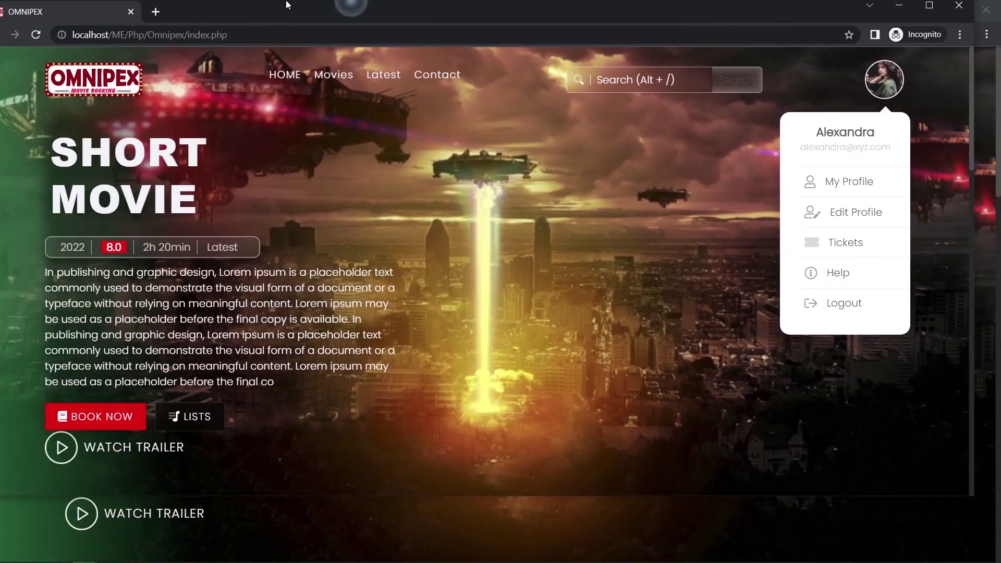
key(alt+Tab)
click(918, 91)
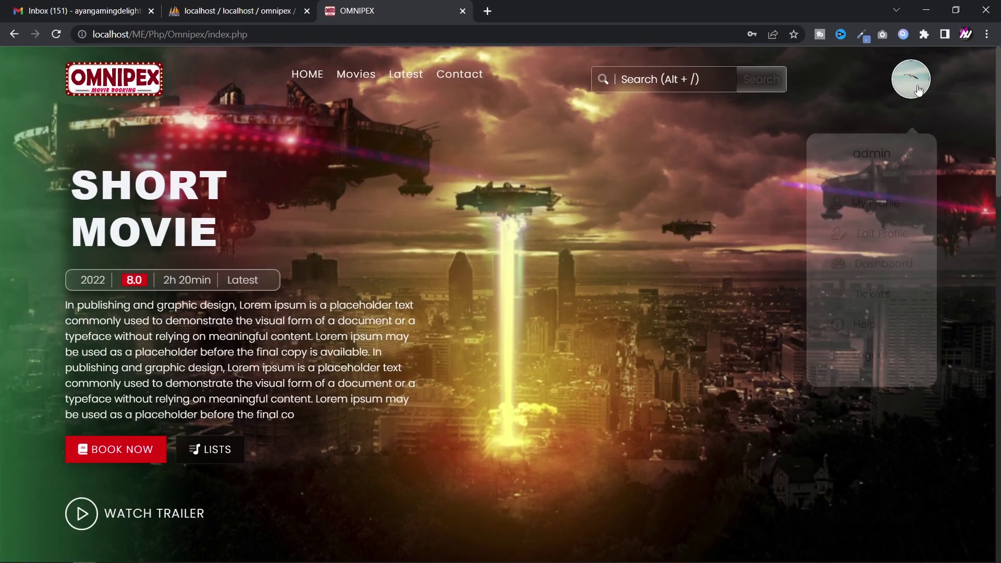
View the admin's profile details and tickets page, then return home
click(873, 180)
scroll(545, 406, down, 2)
click(622, 523)
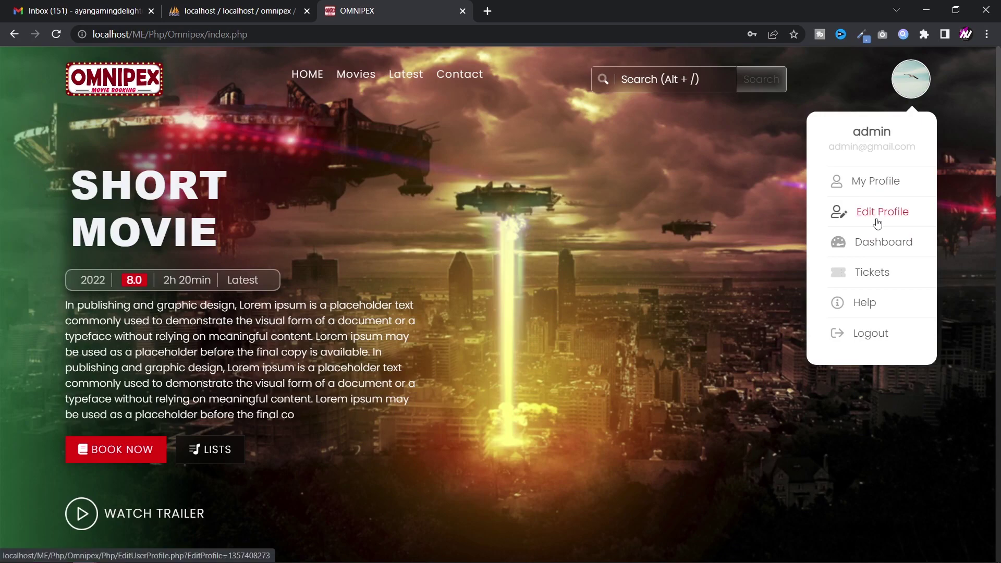
click(877, 273)
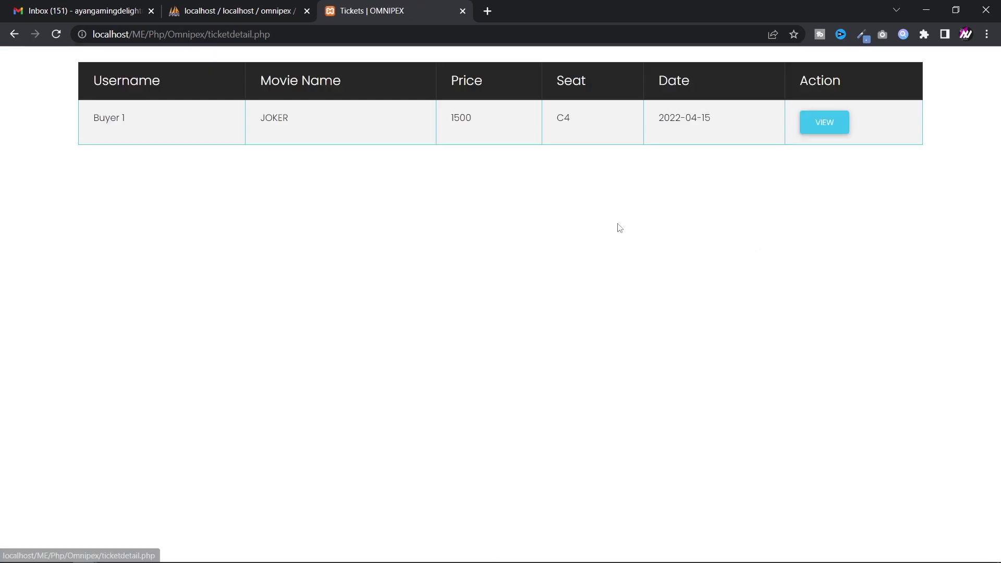
drag(61, 95, 38, 116)
click(184, 125)
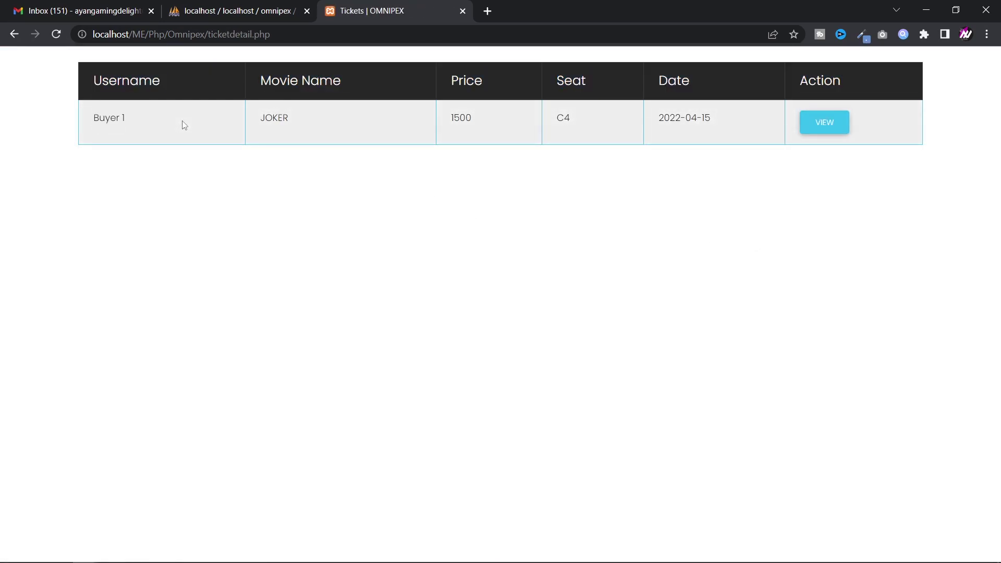
click(14, 34)
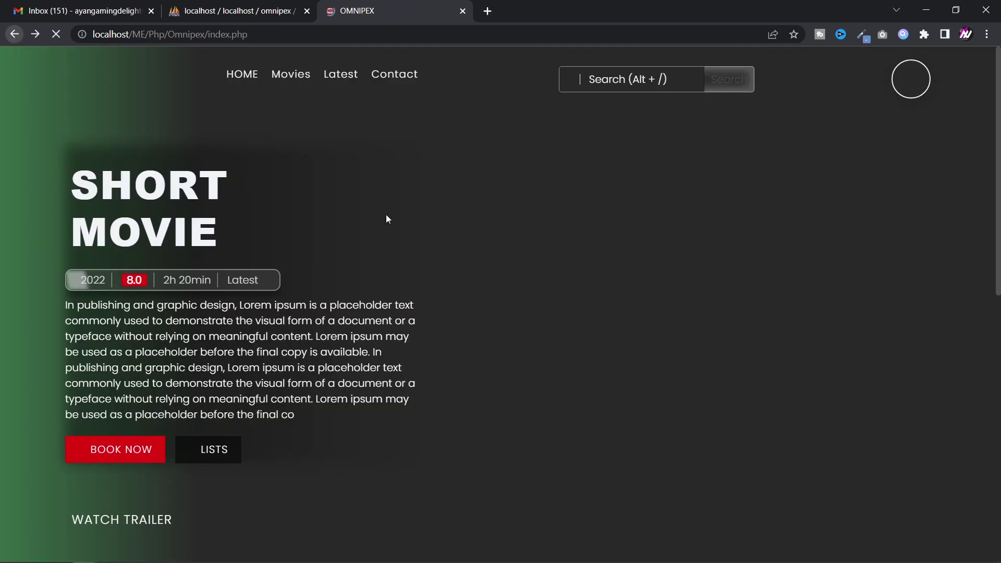
Open the admin dashboard from the account menu
click(893, 92)
click(907, 80)
click(908, 81)
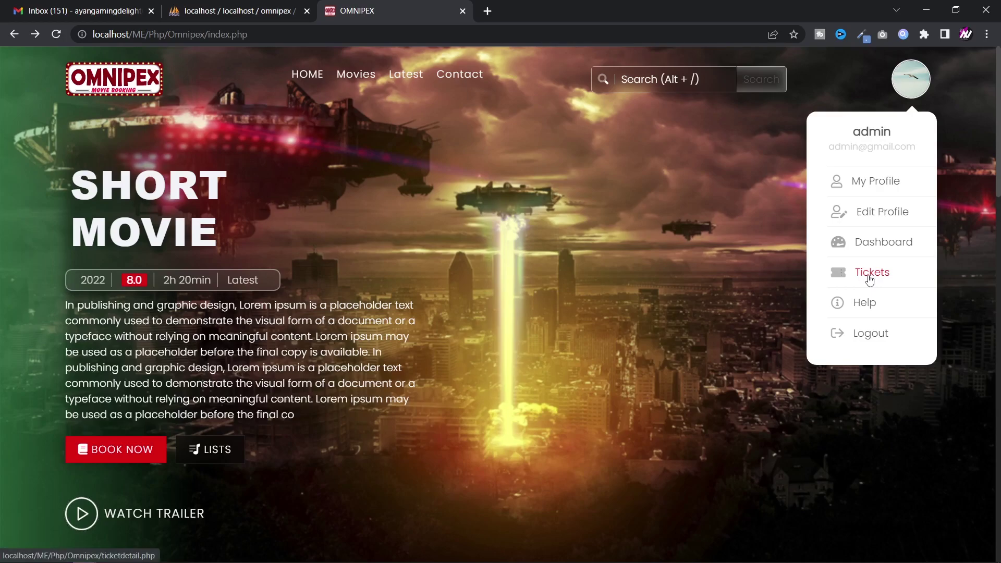
click(881, 245)
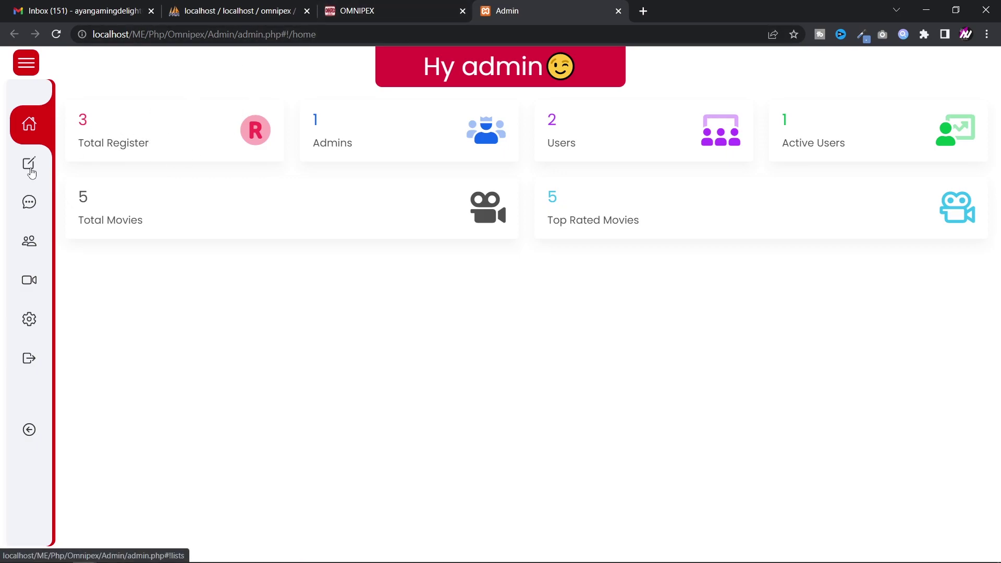
double_click(148, 206)
drag(709, 228, 513, 227)
triple_click(583, 220)
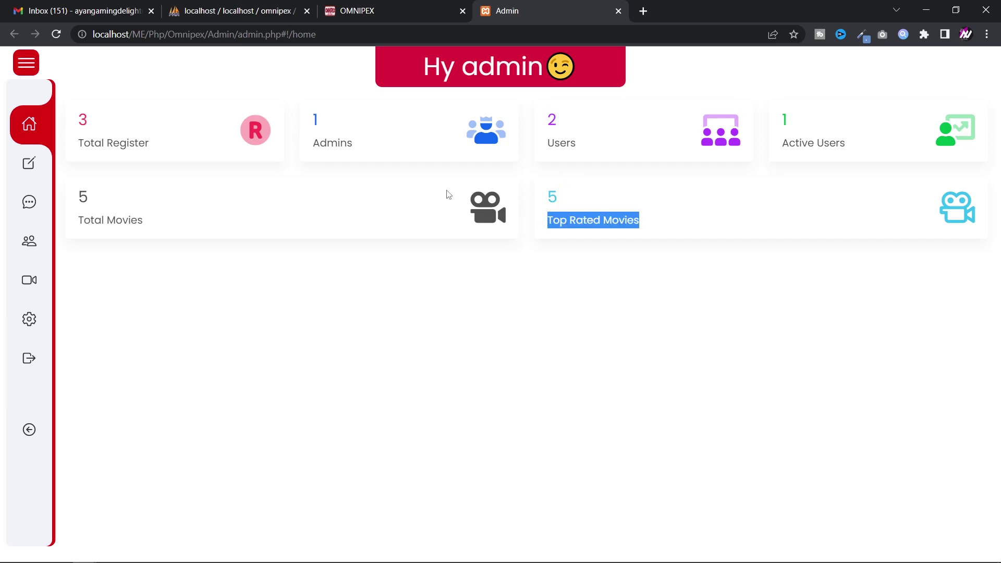
click(422, 2)
scroll(71, 329, down, 10)
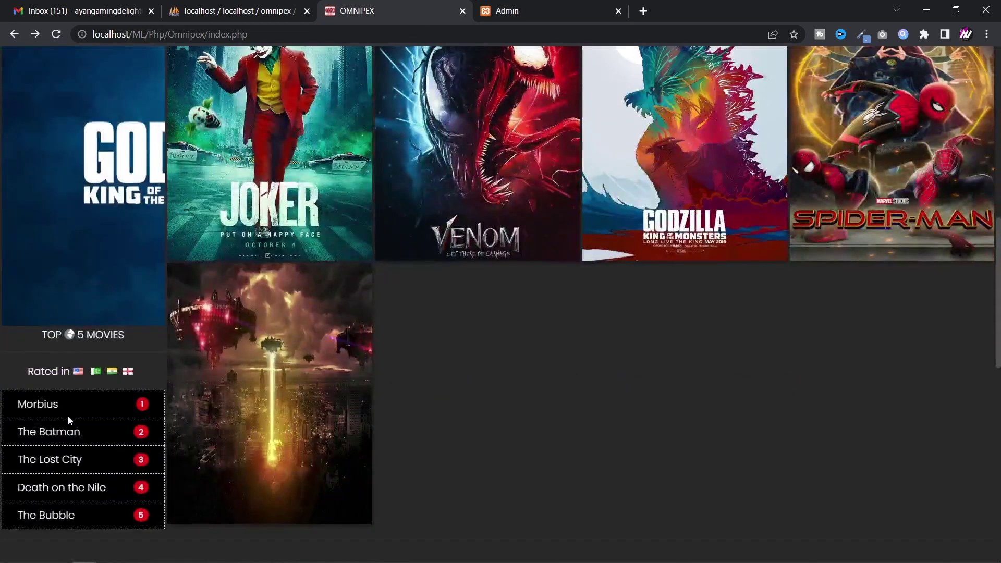
drag(68, 415, 13, 405)
click(66, 408)
triple_click(38, 405)
triple_click(60, 431)
triple_click(51, 459)
click(43, 486)
double_click(43, 487)
triple_click(42, 515)
click(522, 5)
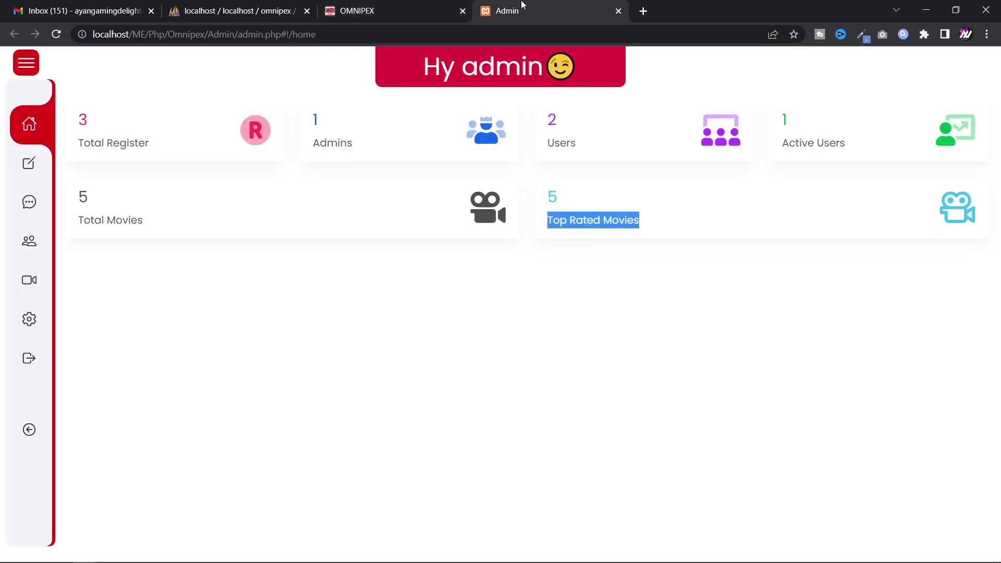
click(427, 284)
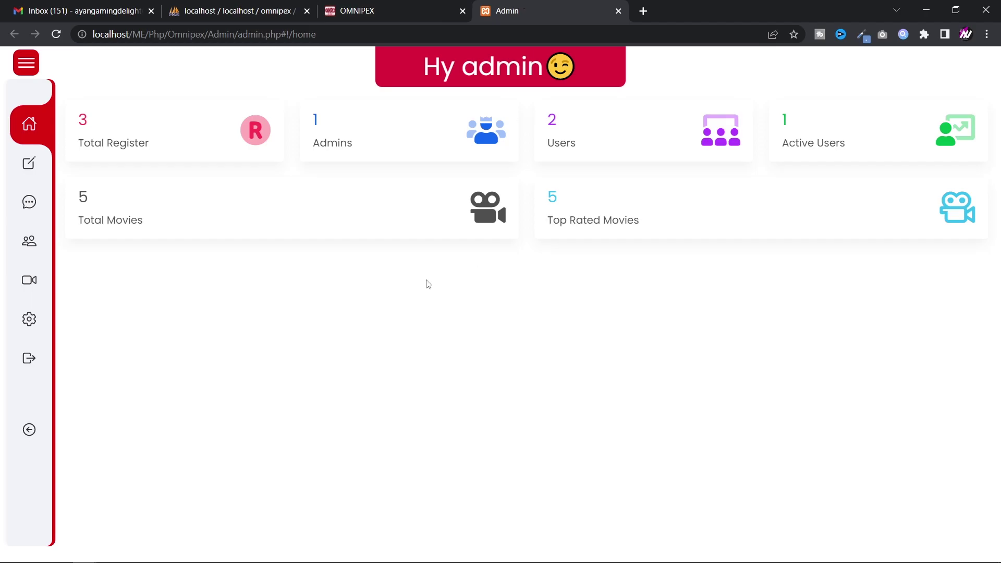
Open the admin movie list and review the JOKER and Venom 2 descriptions
click(30, 165)
drag(200, 168, 404, 238)
triple_click(390, 169)
scroll(350, 309, down, 1)
scroll(368, 395, up, 1)
scroll(367, 395, down, 1)
drag(427, 530, 194, 428)
click(625, 441)
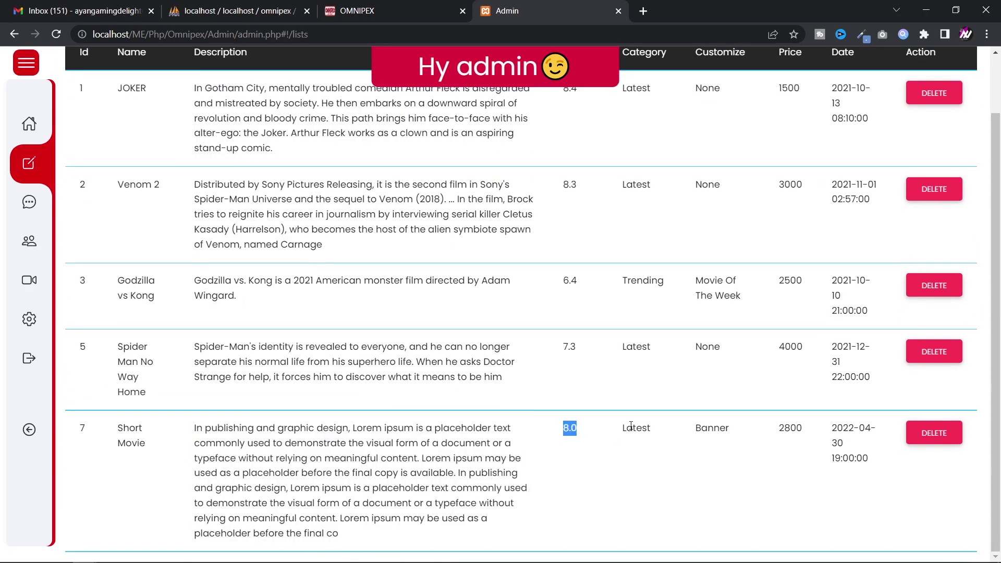
drag(837, 428, 840, 459)
scroll(77, 347, up, 1)
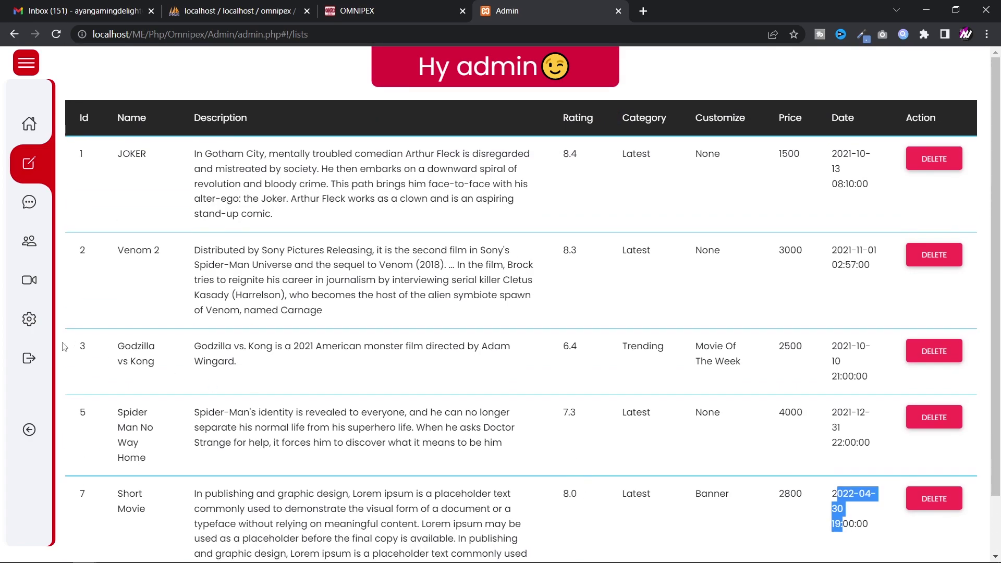
Show the contact messages table and inspect row 6's sender, phone, website and 'Hy!' message
click(28, 204)
drag(349, 154, 188, 155)
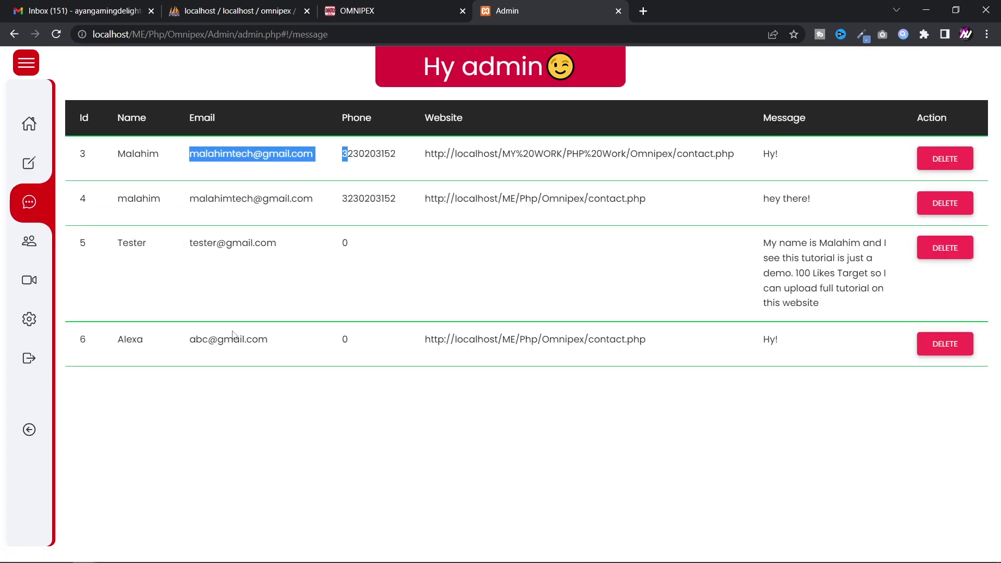
drag(148, 342, 117, 343)
double_click(531, 339)
click(617, 344)
drag(684, 342, 402, 345)
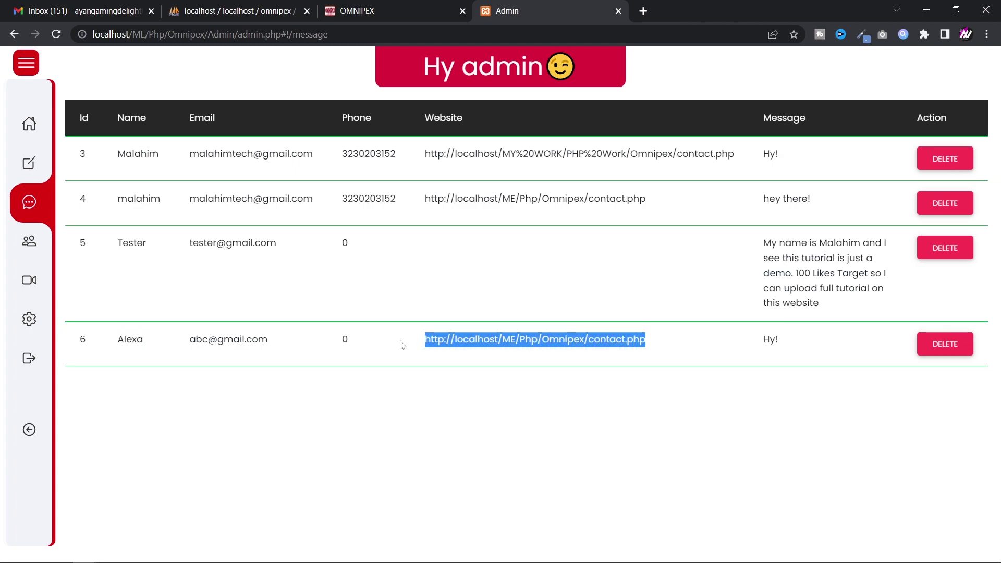
drag(788, 340, 741, 343)
drag(354, 336, 330, 343)
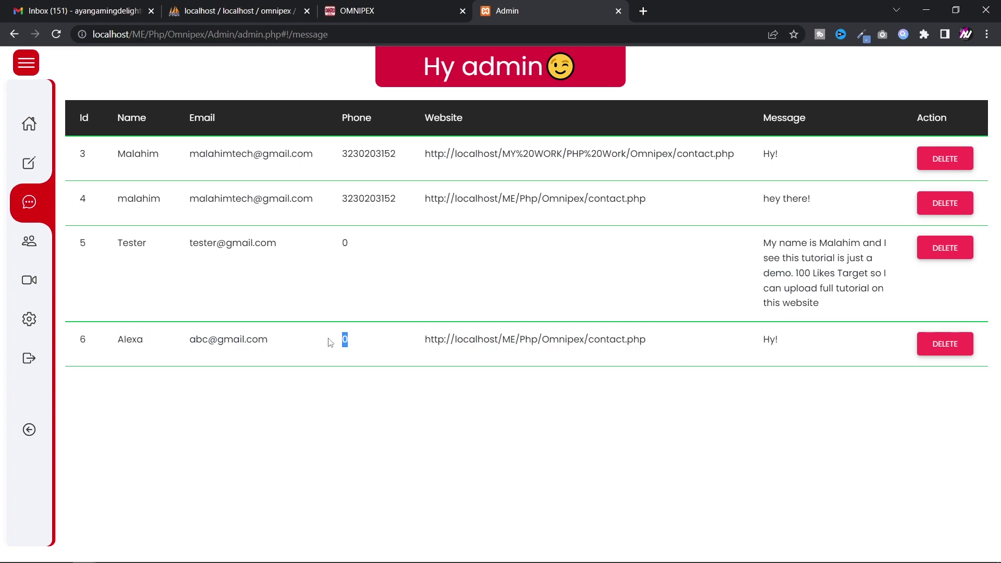
double_click(559, 339)
click(787, 346)
Check the OMNIPEX home page and phpMyAdmin users tabs, then return to the admin panel
click(355, 11)
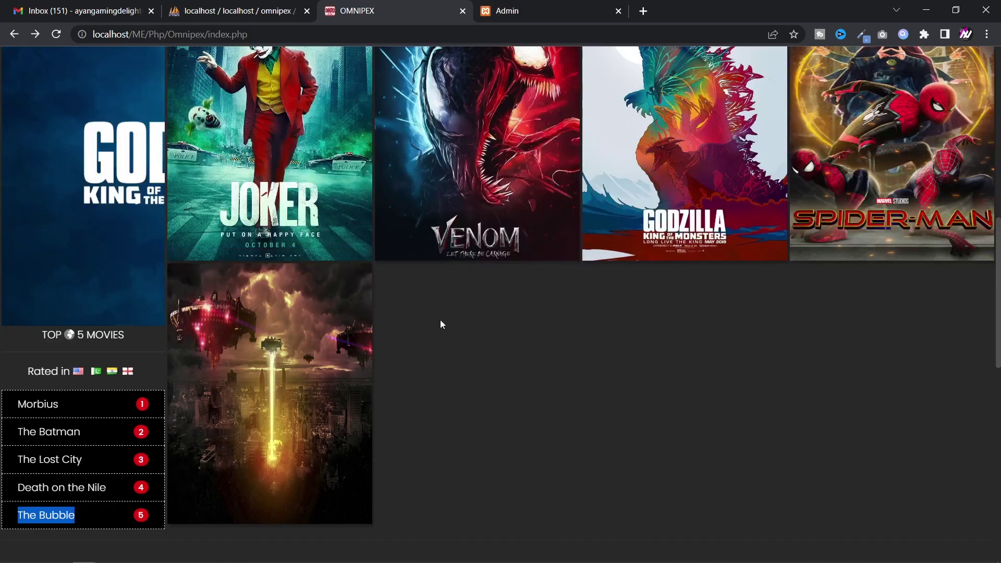
scroll(432, 334, up, 10)
click(237, 10)
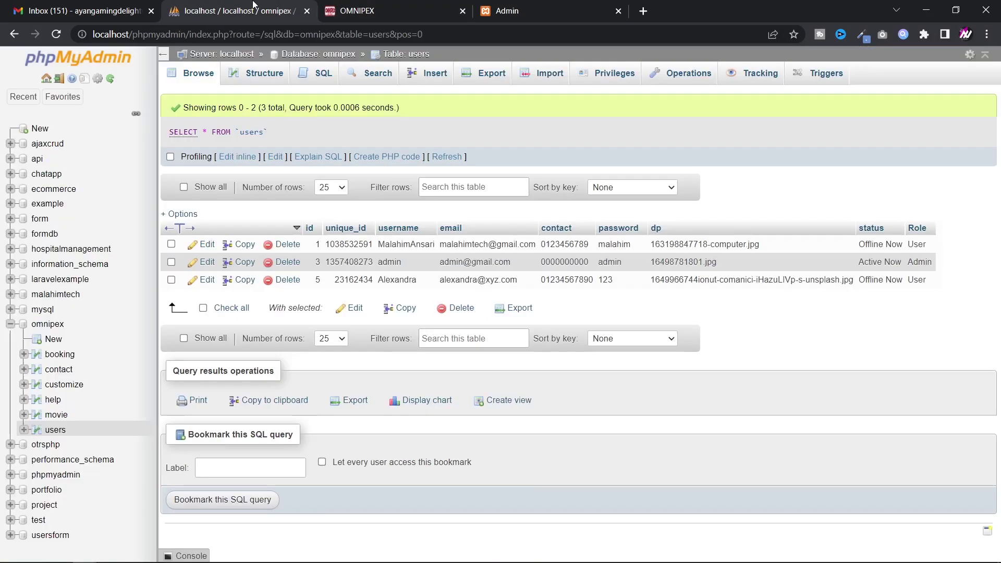
click(365, 7)
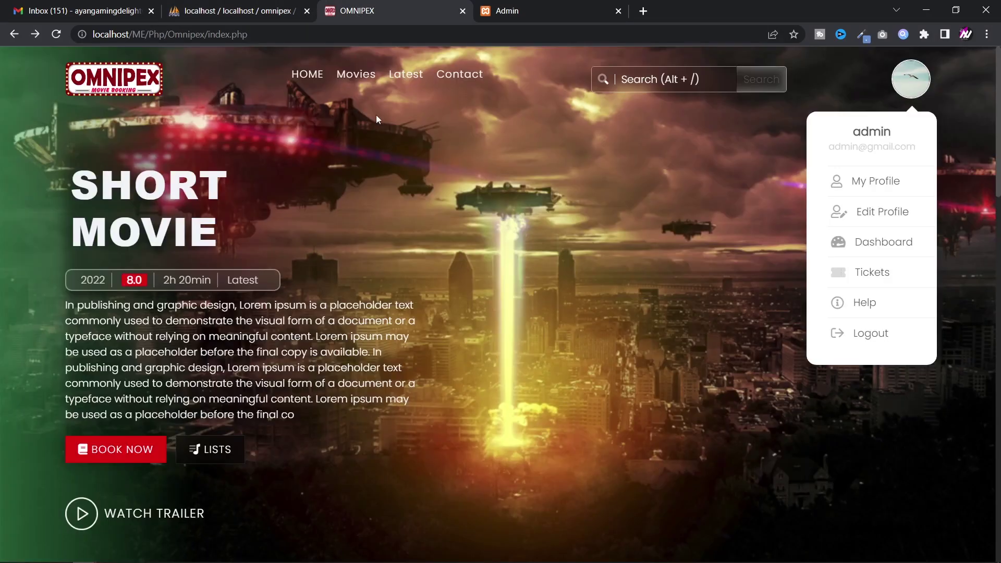
click(524, 7)
click(25, 247)
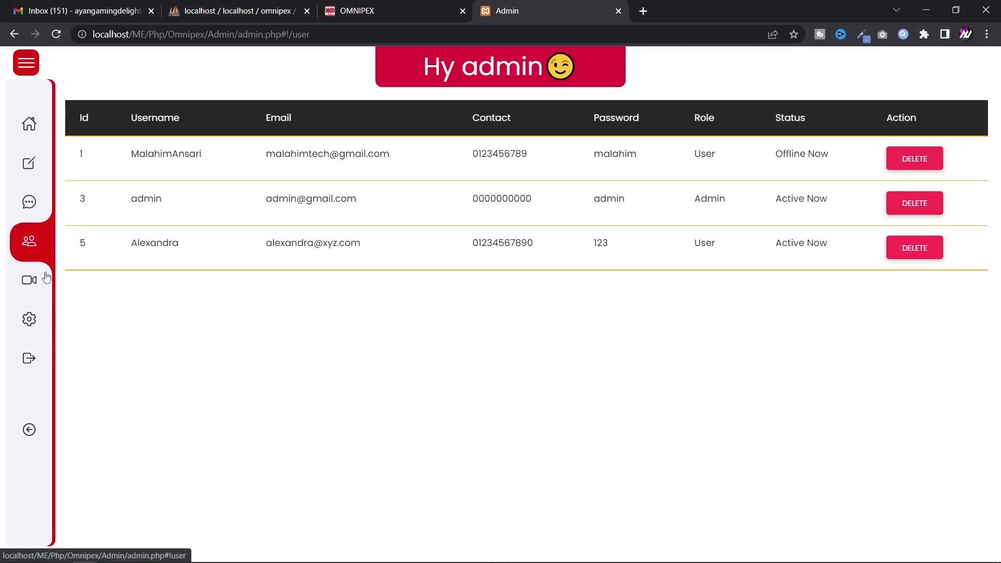
drag(416, 267, 244, 246)
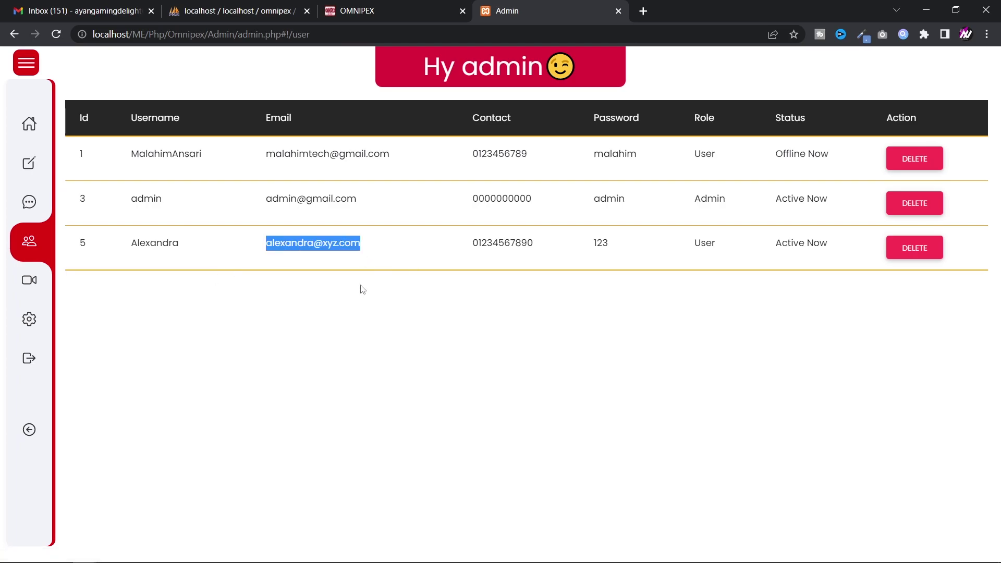
click(31, 204)
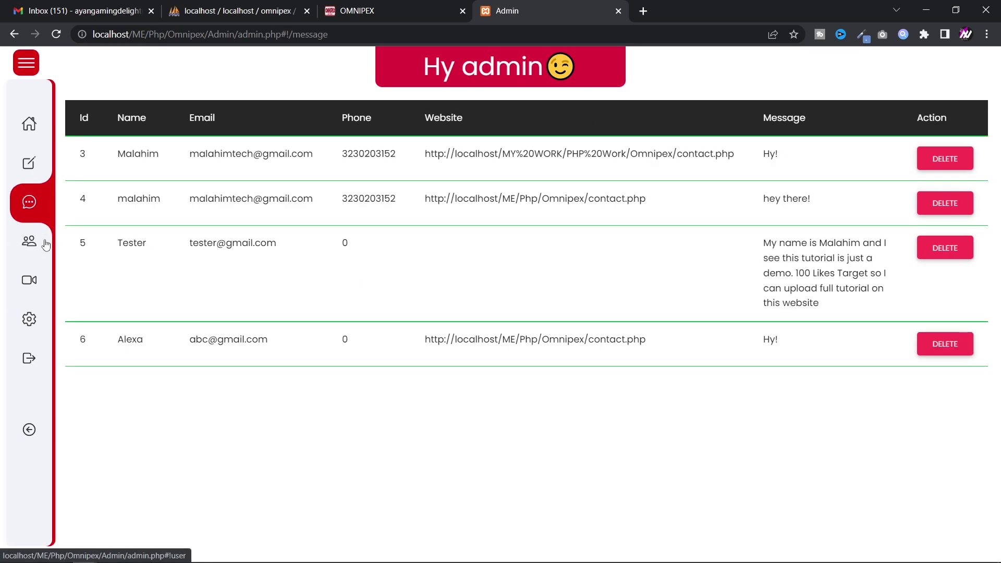
click(45, 245)
click(247, 122)
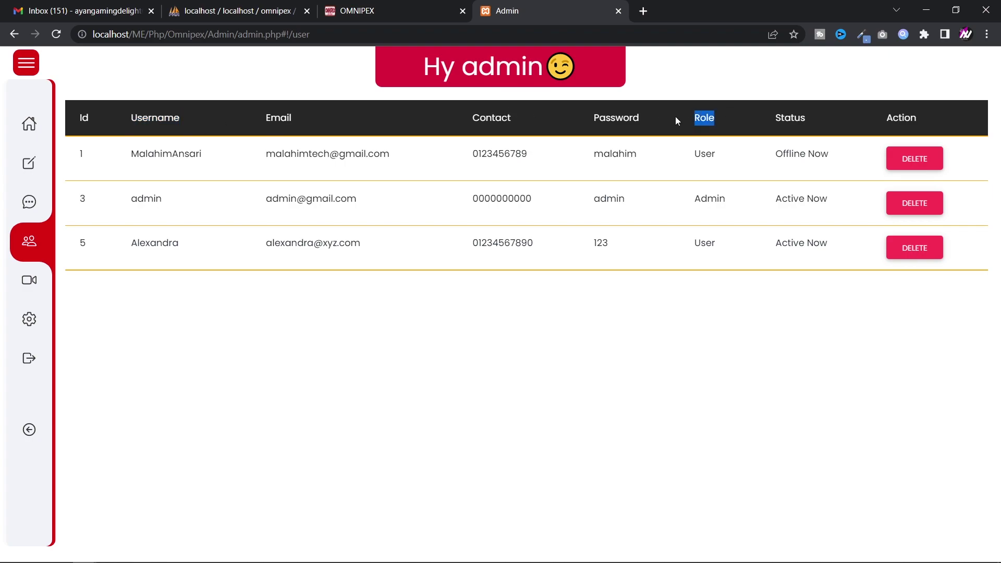
drag(832, 204, 757, 204)
drag(841, 249, 771, 246)
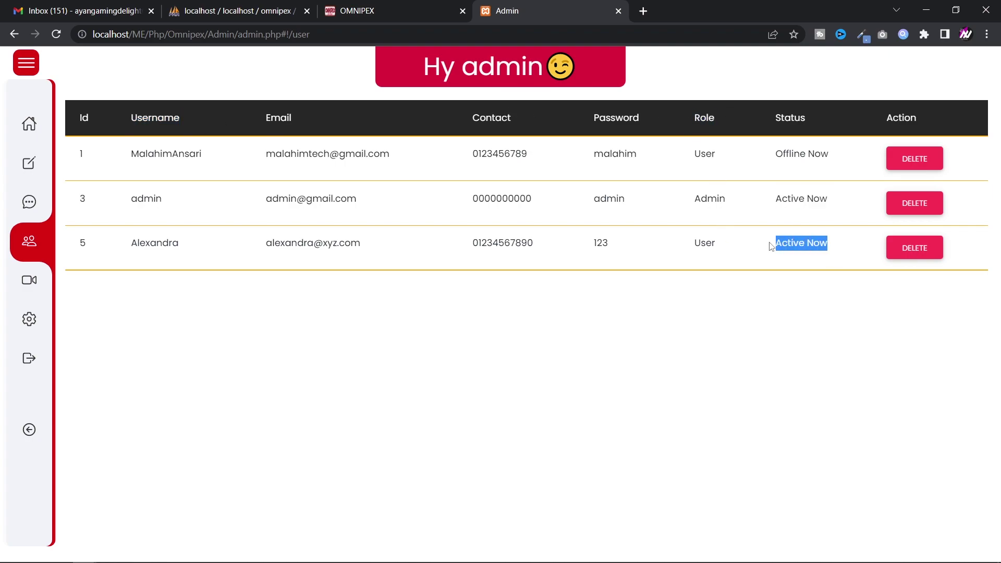
drag(834, 155, 743, 160)
drag(725, 244, 677, 248)
double_click(492, 247)
click(359, 261)
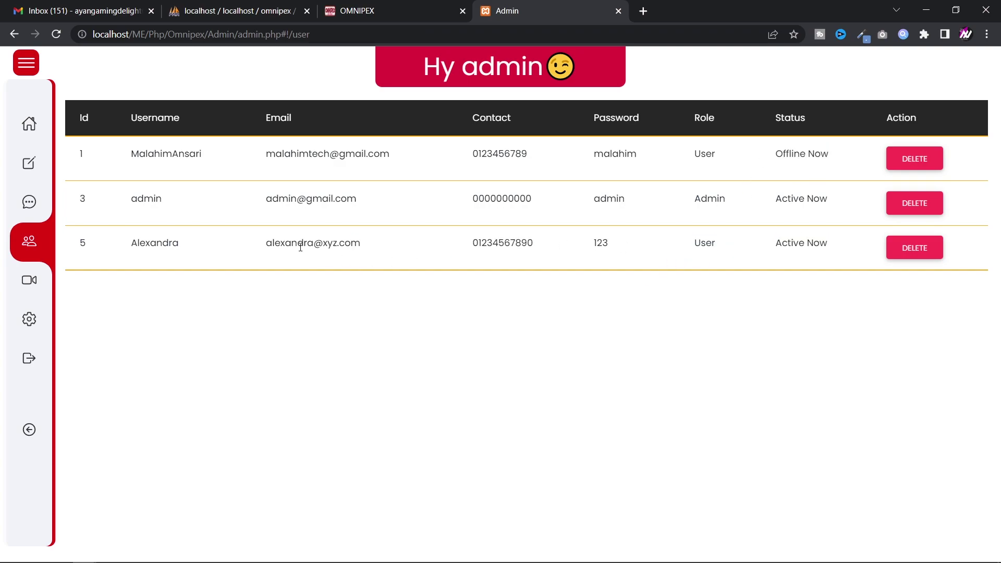
drag(265, 243, 361, 243)
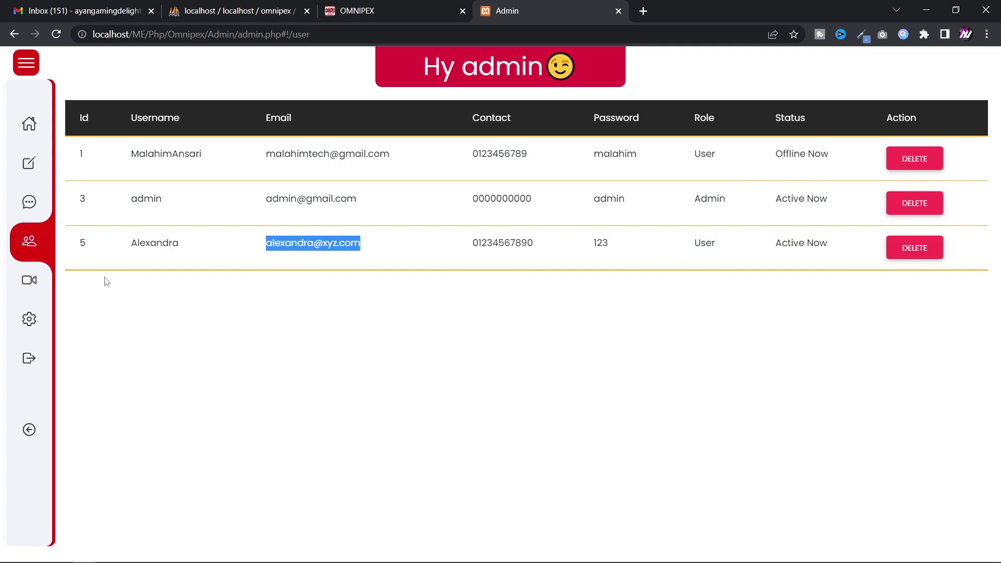
Start the Upload Movie form and open the movie details text file from Stocks
click(21, 288)
drag(244, 120, 95, 118)
click(241, 149)
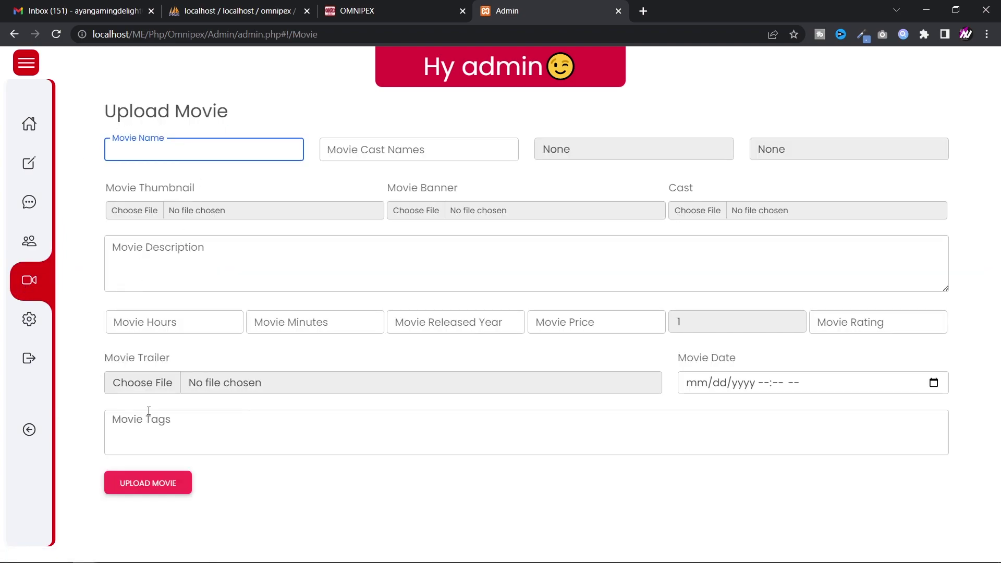
key(super+d)
double_click(31, 299)
double_click(682, 391)
click(984, 8)
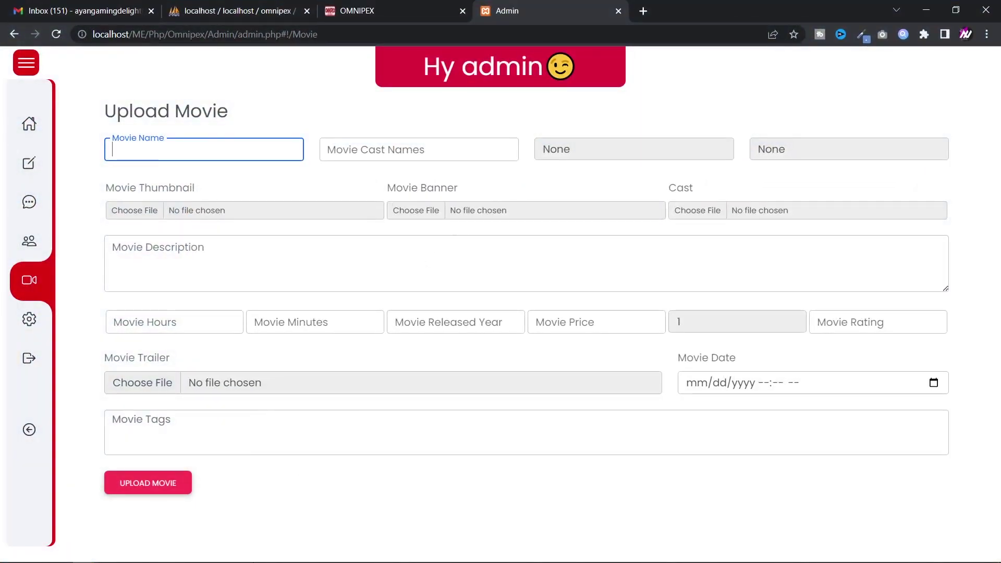
Copy 'Doctor Strange' from the notes into the Movie Name field
click(324, 552)
drag(285, 190, 183, 191)
key(ctrl+c)
click(224, 148)
key(ctrl+v)
Copy 'Benedict Cumberbatch' from the notes into the Movie Cast Names field
key(alt+Tab)
drag(288, 203, 183, 202)
key(ctrl+c)
key(alt+Tab)
click(402, 150)
key(ctrl+v)
Copy the movie description line from the notes
key(alt+Tab)
click(300, 214)
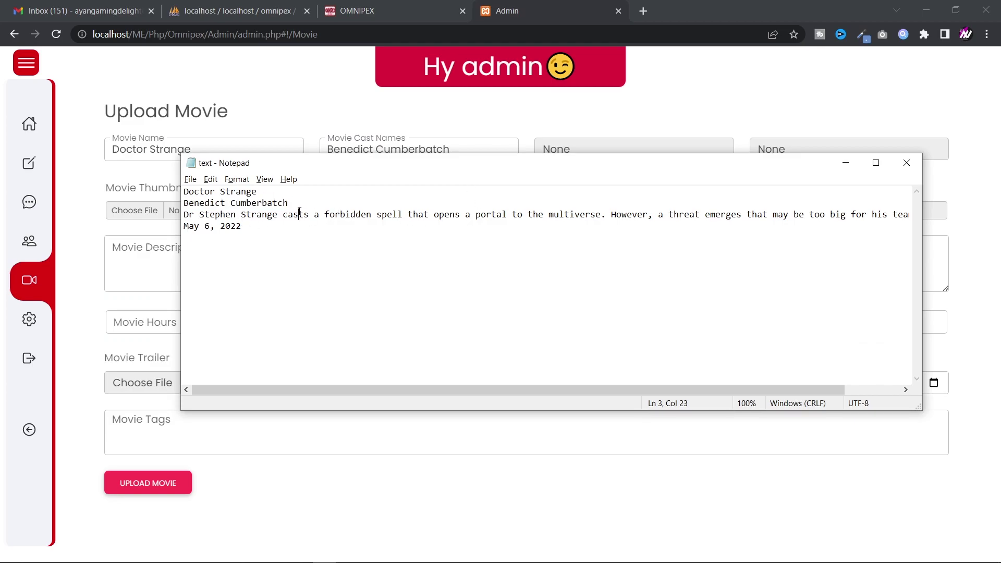
key(Home)
key(shift+End)
key(ctrl+c)
key(alt+Tab)
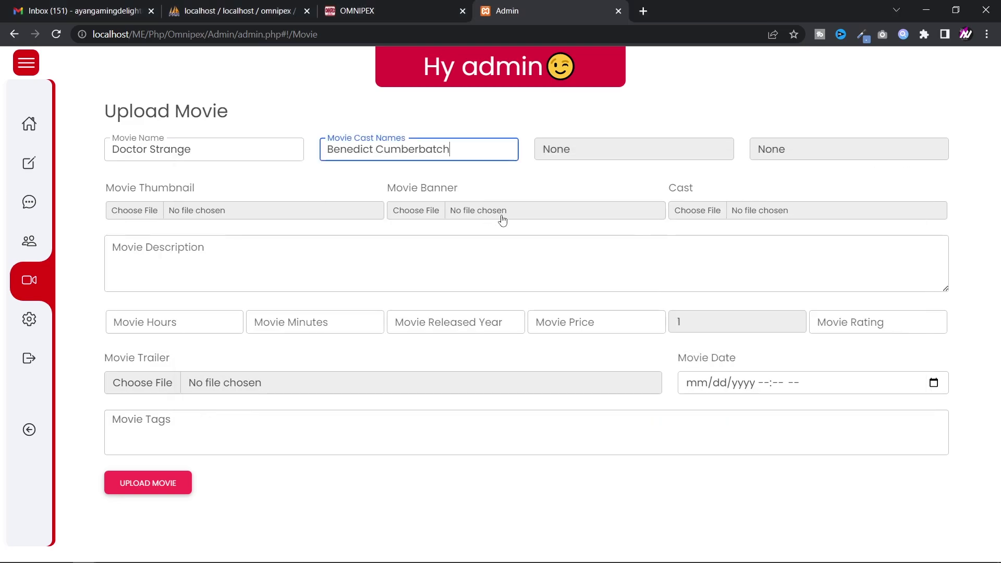
Set the movie category to Coming Soon, comparing with the site's COMING SOON section
click(621, 158)
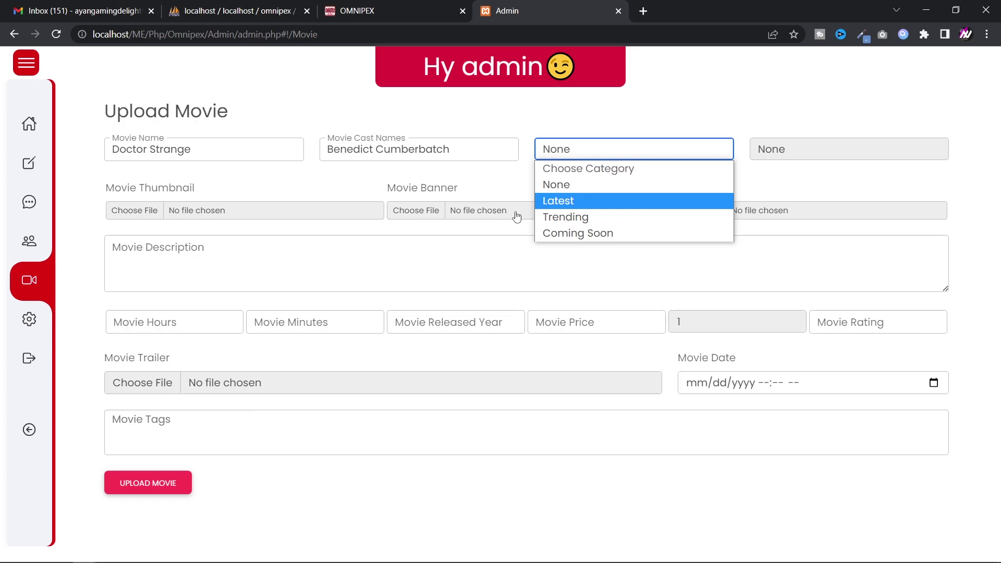
click(605, 232)
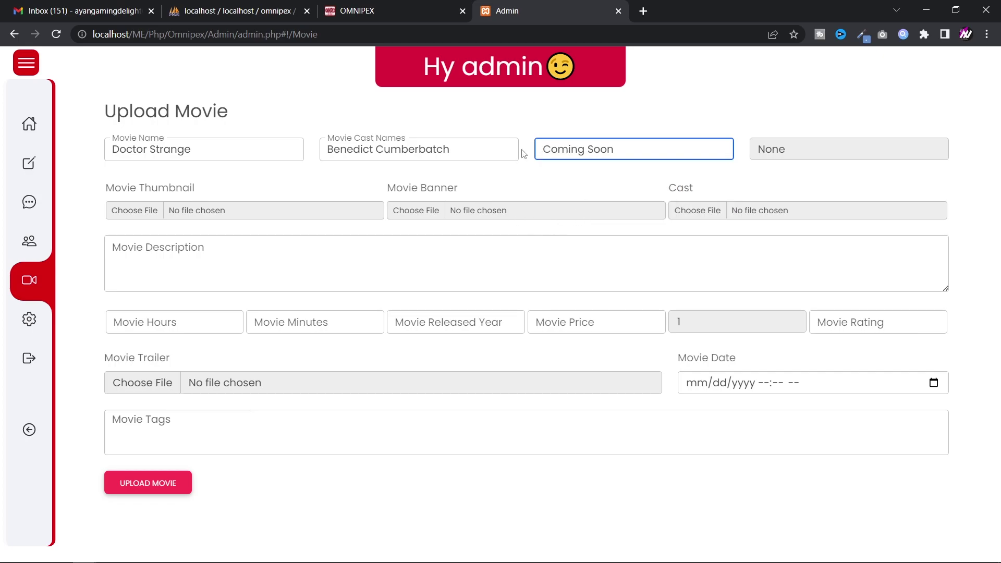
click(404, 6)
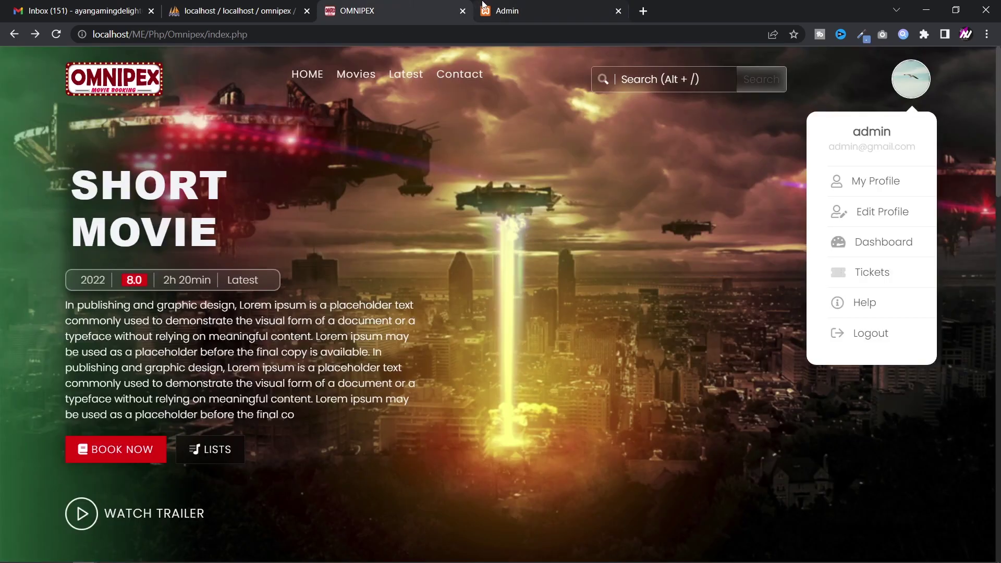
click(546, 4)
key(alt+Tab)
key(alt+Tab)
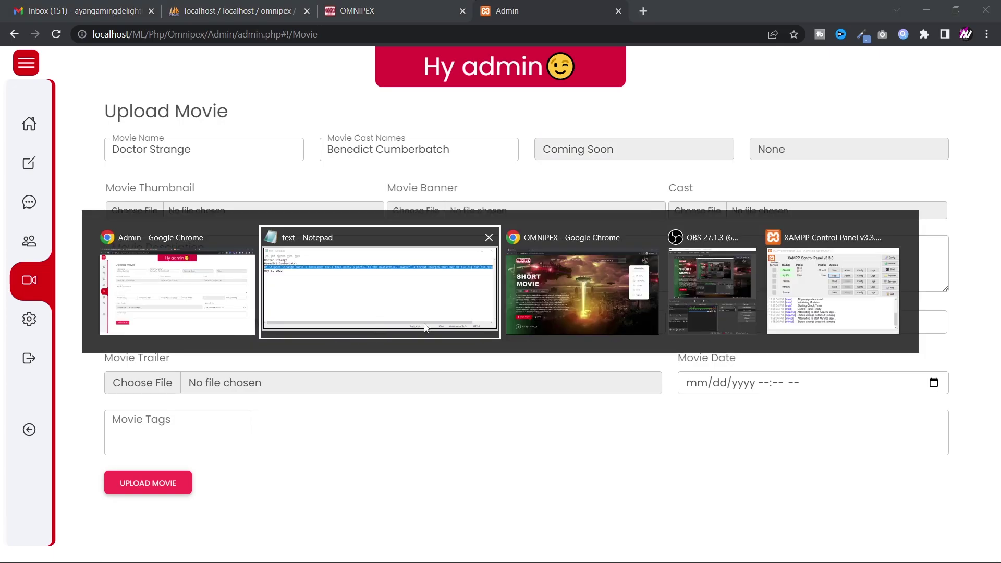
scroll(407, 342, down, 15)
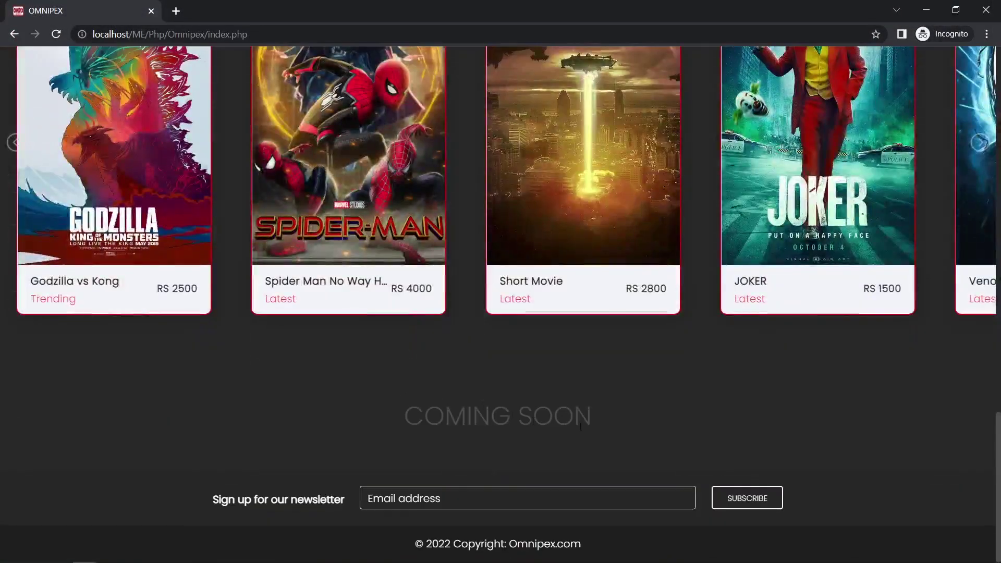
triple_click(446, 416)
key(alt+Tab)
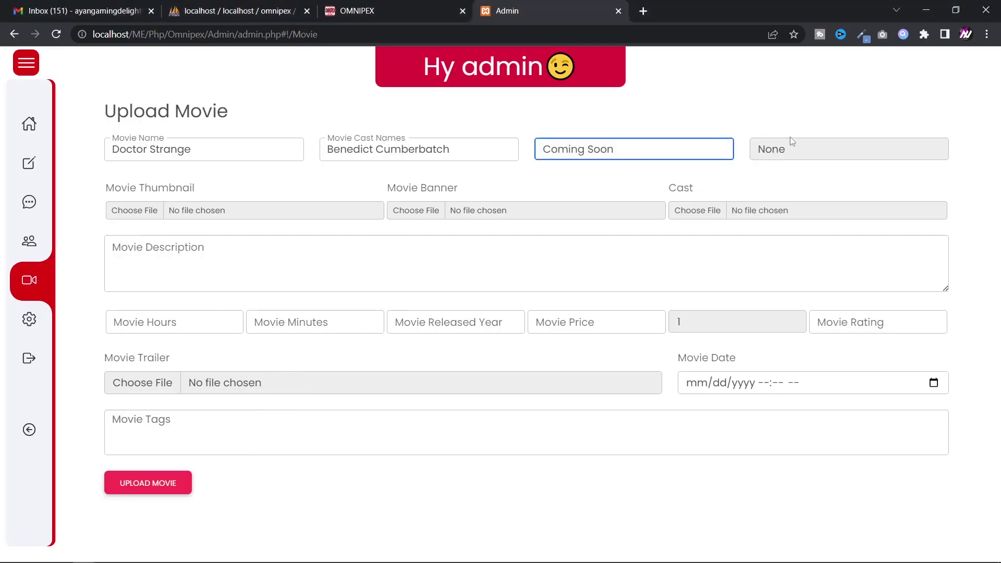
Try Banner, then Movie Of The Week placement while checking the live site
click(792, 142)
click(785, 207)
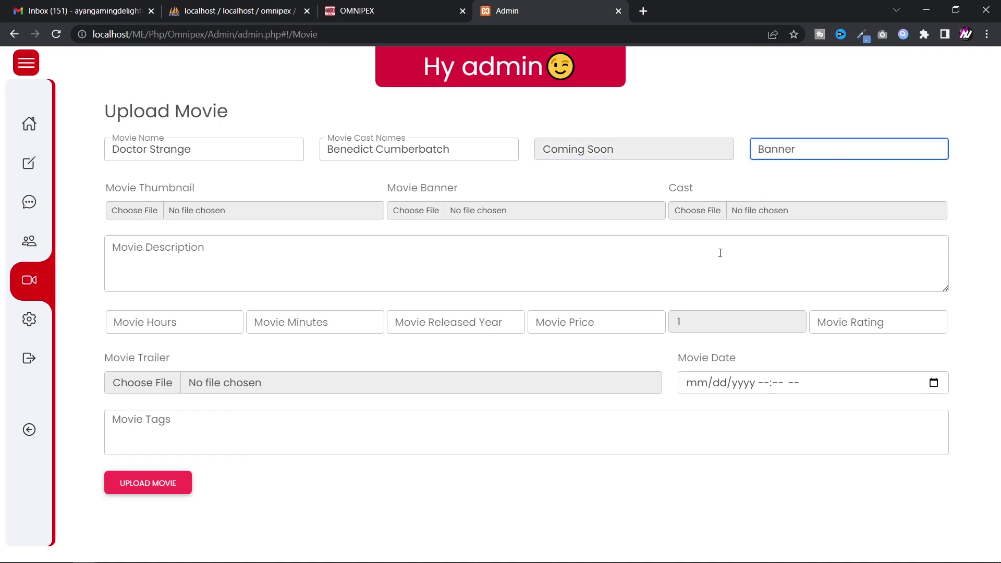
key(alt+Tab)
scroll(582, 216, up, 15)
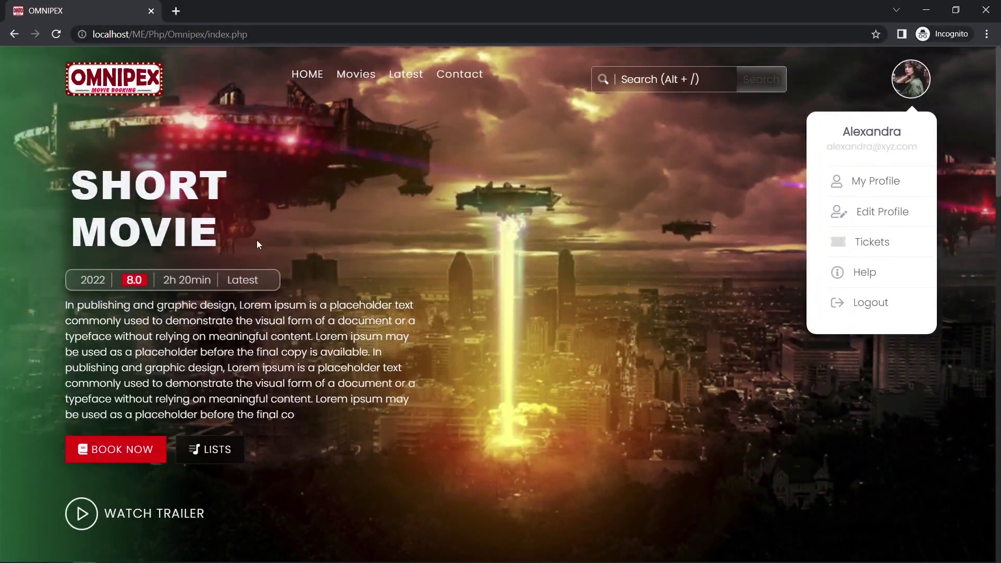
key(alt+Tab)
click(803, 150)
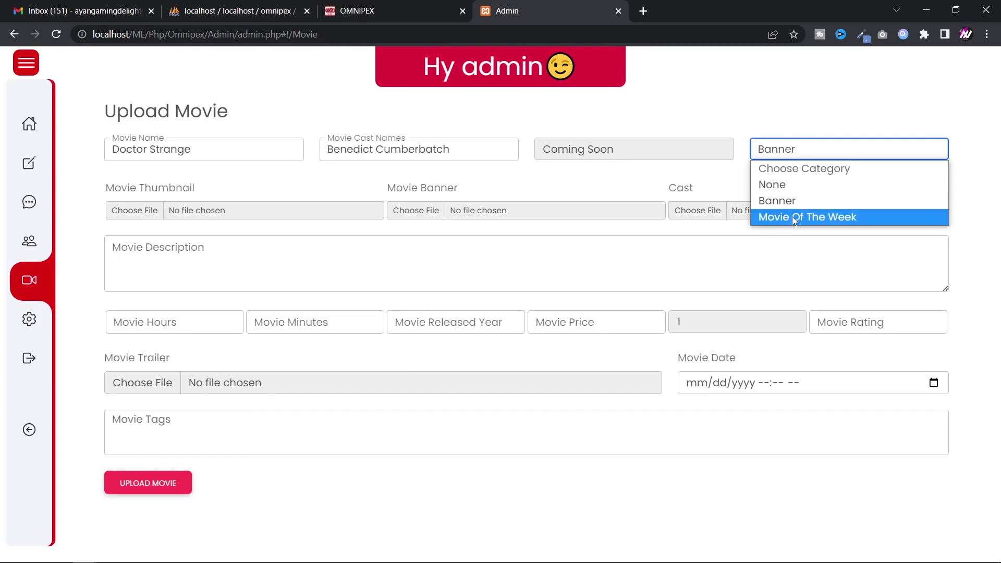
click(792, 217)
Reset the placement to None, then settle on Banner
key(alt+Tab)
scroll(114, 314, down, 7)
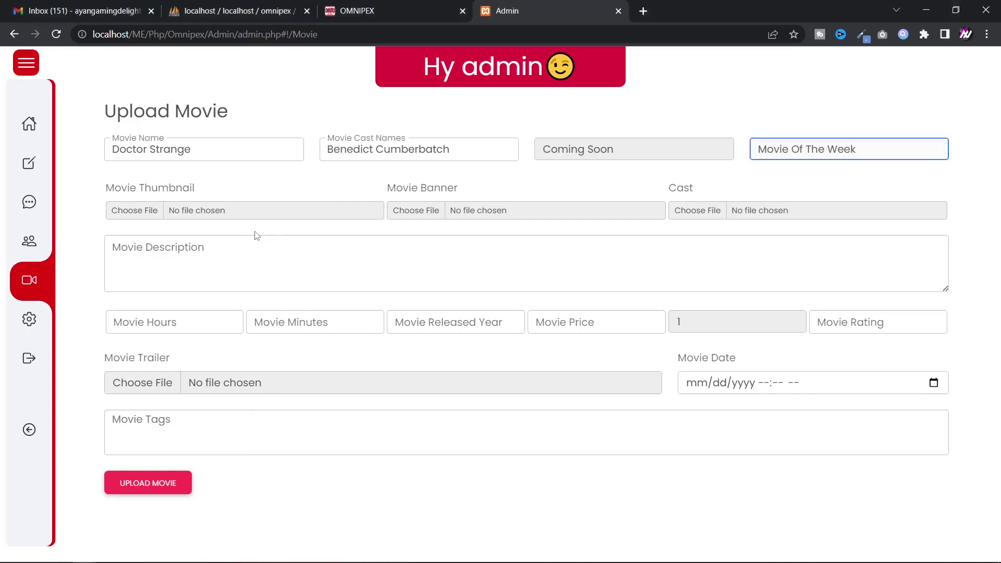
key(alt+Tab)
click(807, 156)
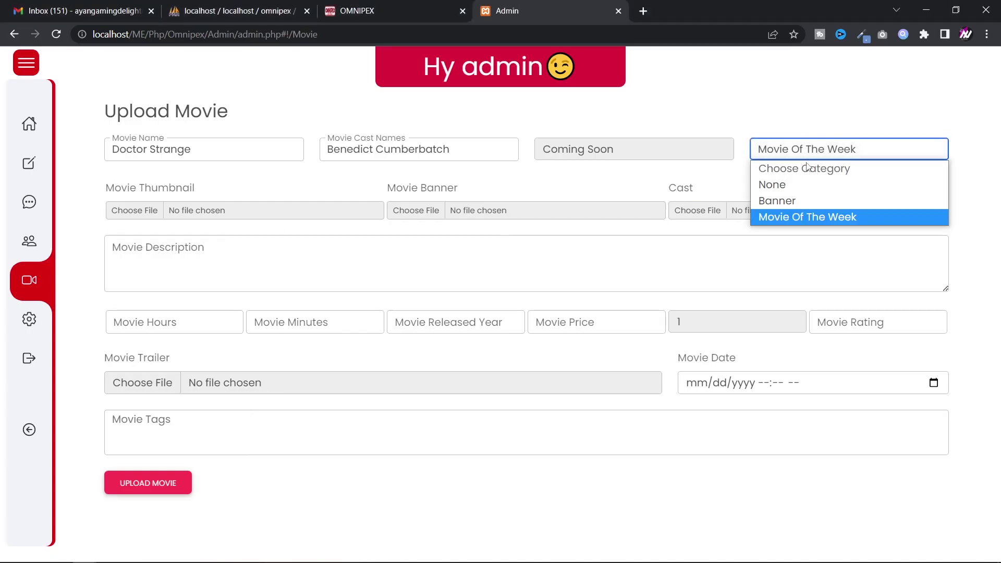
click(774, 187)
click(804, 154)
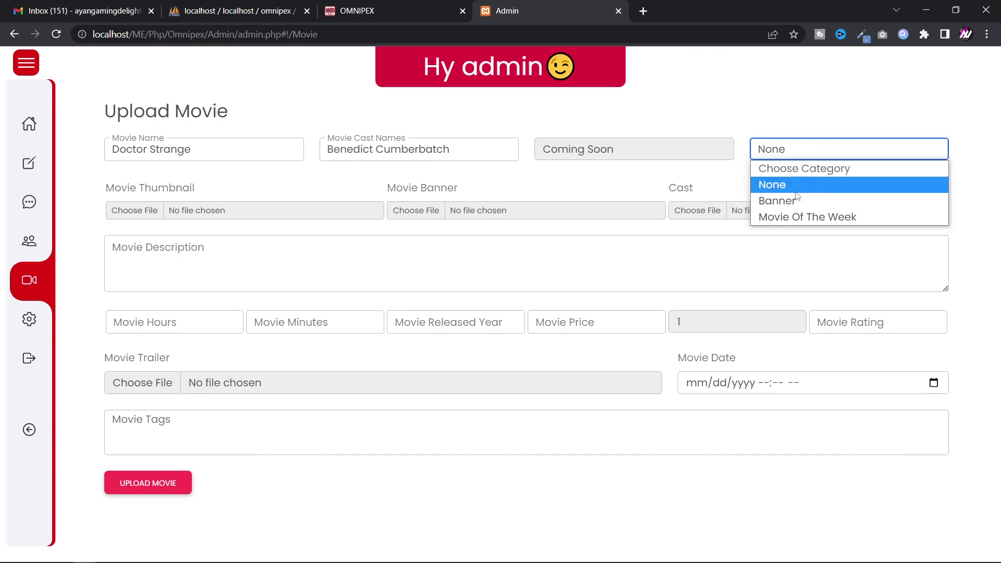
click(795, 203)
Attach the dr strange thumbnail, banner and cast photo image files
click(252, 219)
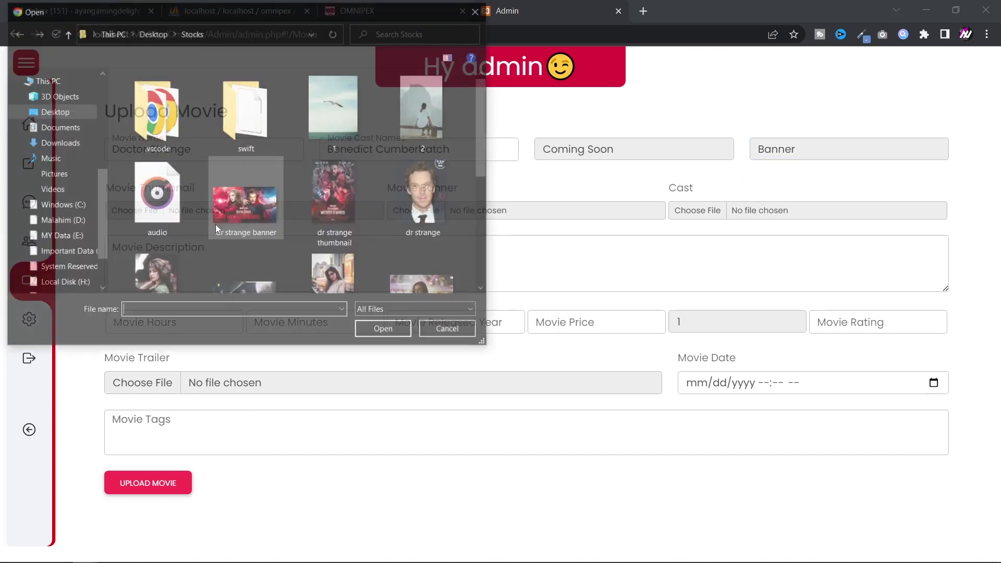
click(344, 195)
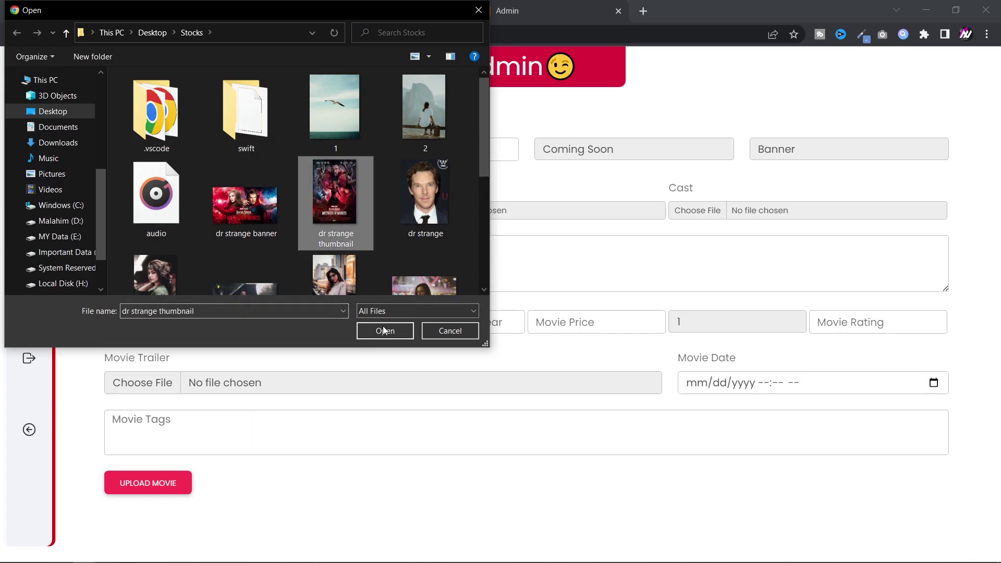
click(384, 329)
click(413, 209)
click(241, 225)
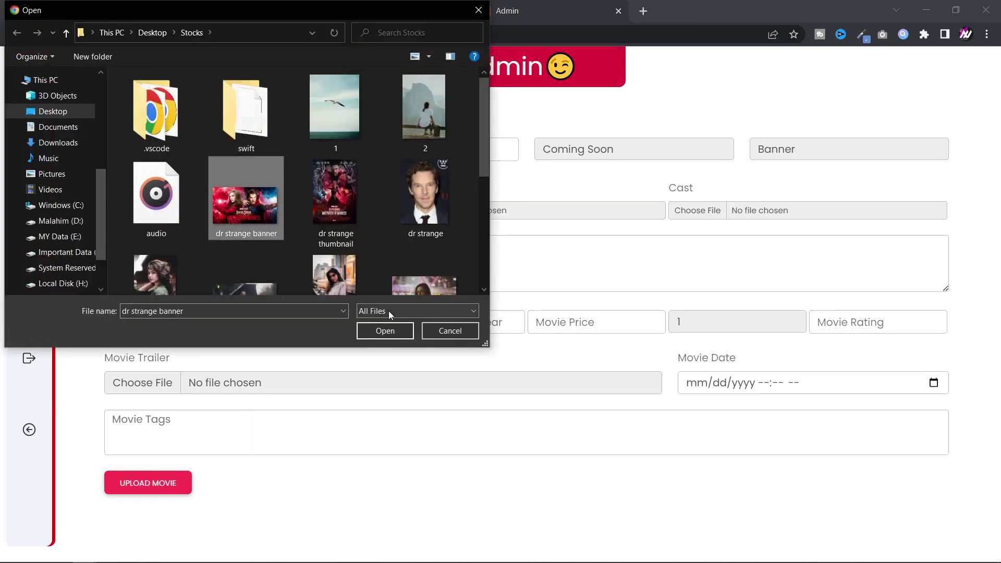
click(385, 330)
click(757, 211)
click(449, 193)
click(378, 331)
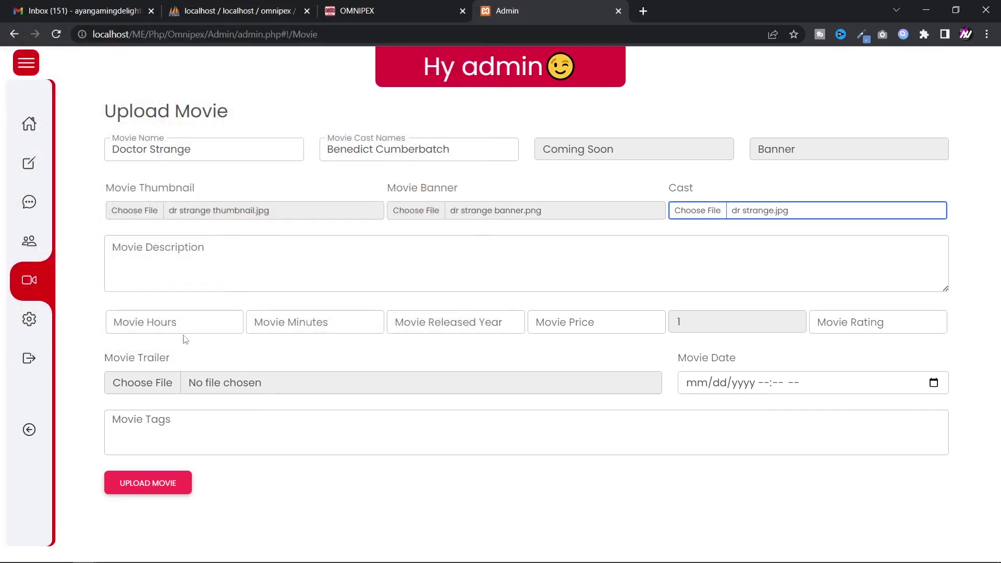
Paste the synopsis into Movie Description twice and correct 'Dr' to 'Dr.'
click(172, 246)
text(Dr Stephen Strange casts a forbidden spell that opens a portal to the multiverse. However, a threat emerges that may be too big for his team to handle.)
drag(876, 270, 103, 254)
key(ctrl+c)
click(914, 250)
key(ctrl+v)
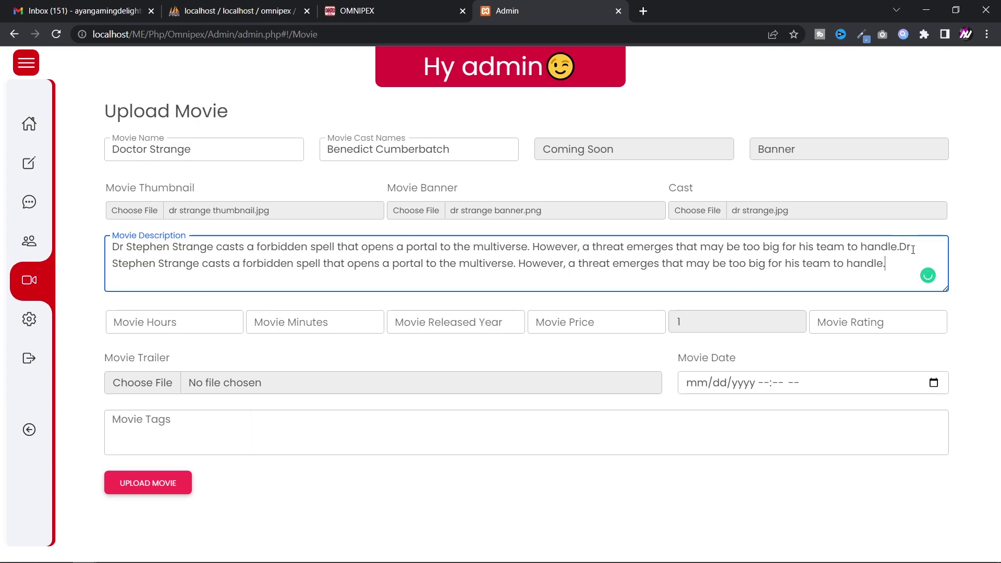
click(182, 320)
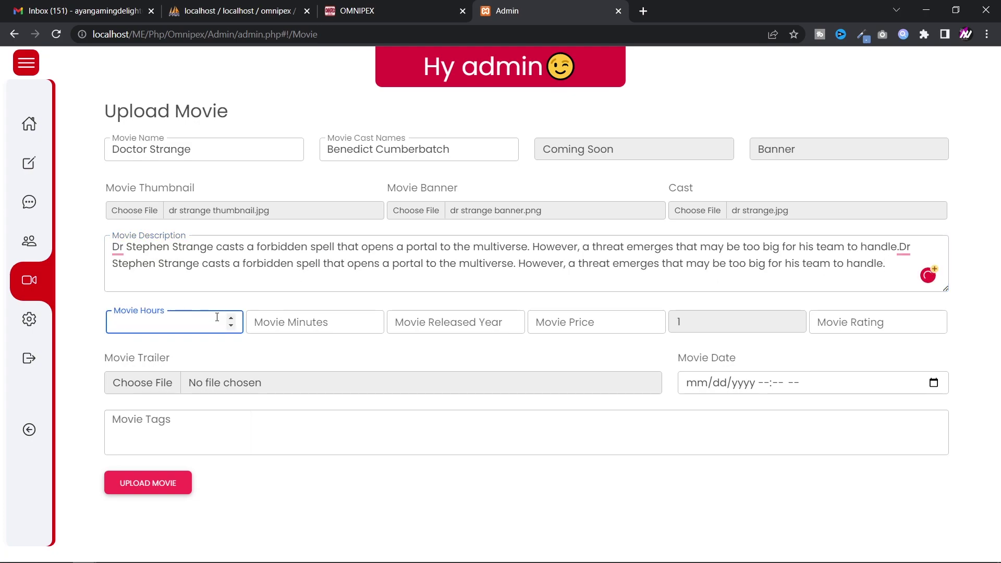
click(112, 253)
click(121, 283)
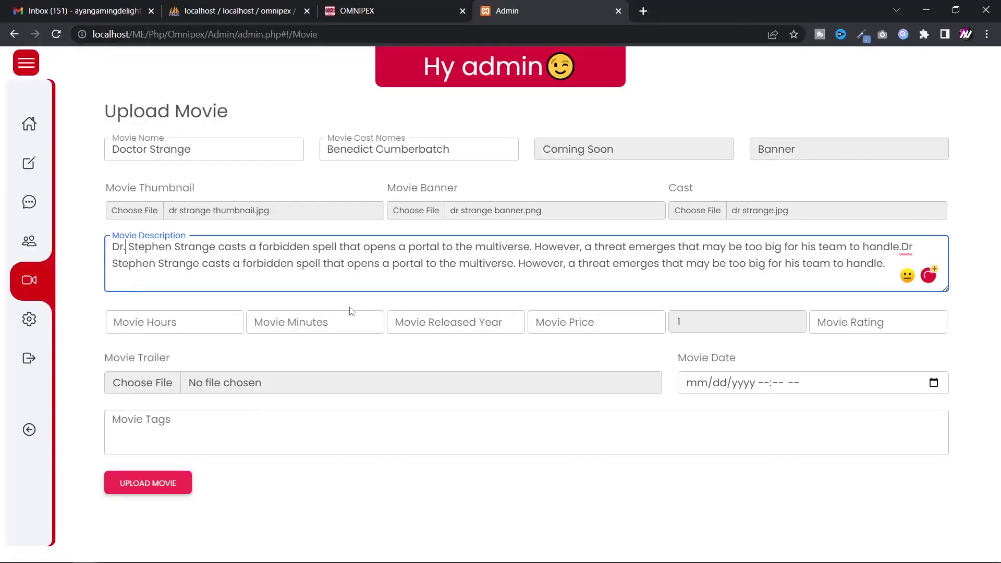
Select the release date line in the notes
key(alt+Tab)
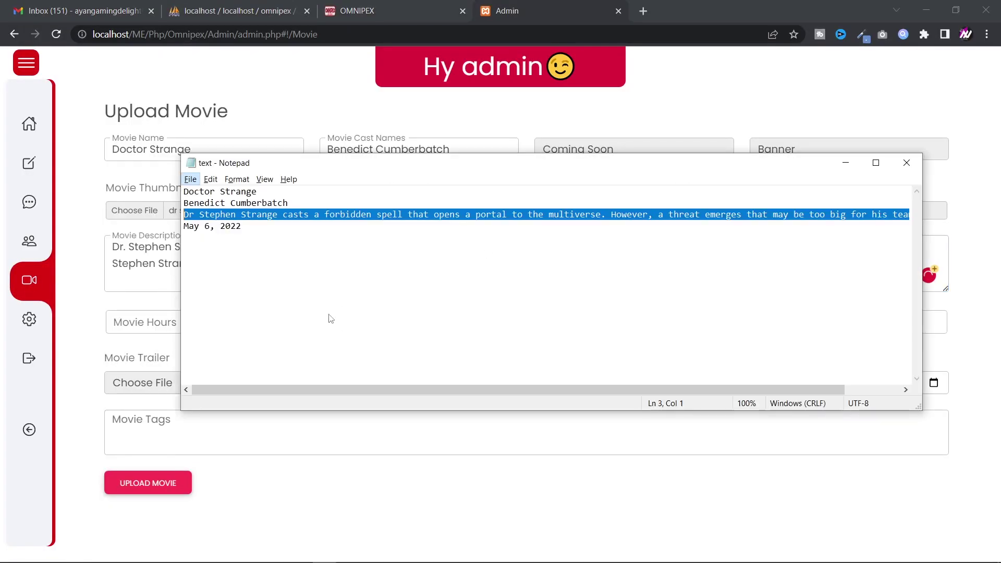
drag(242, 227, 189, 229)
key(alt+Tab)
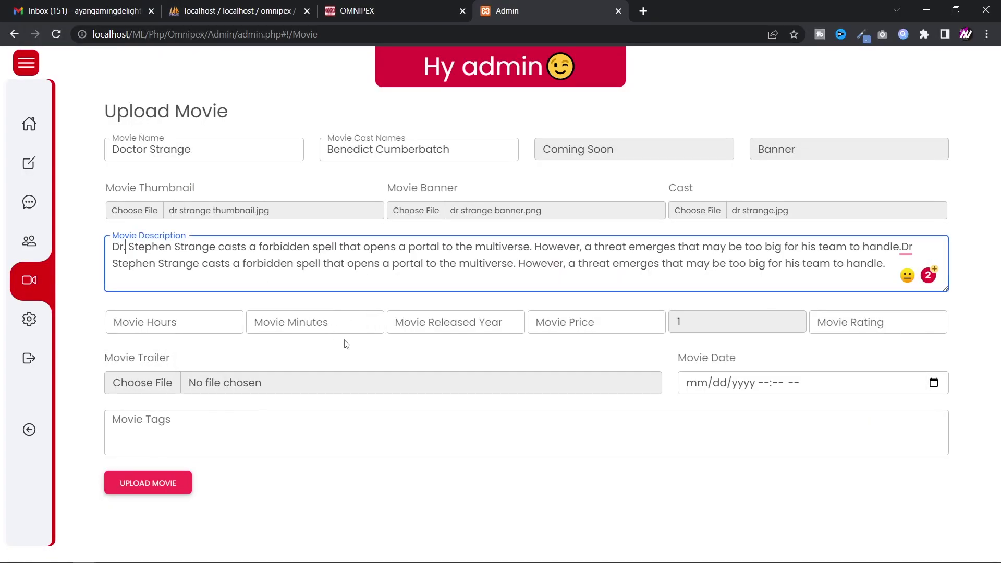
Enter 2022 as the Released Year
click(486, 332)
text(202)
key(alt+Tab)
key(alt+Tab)
text(2)
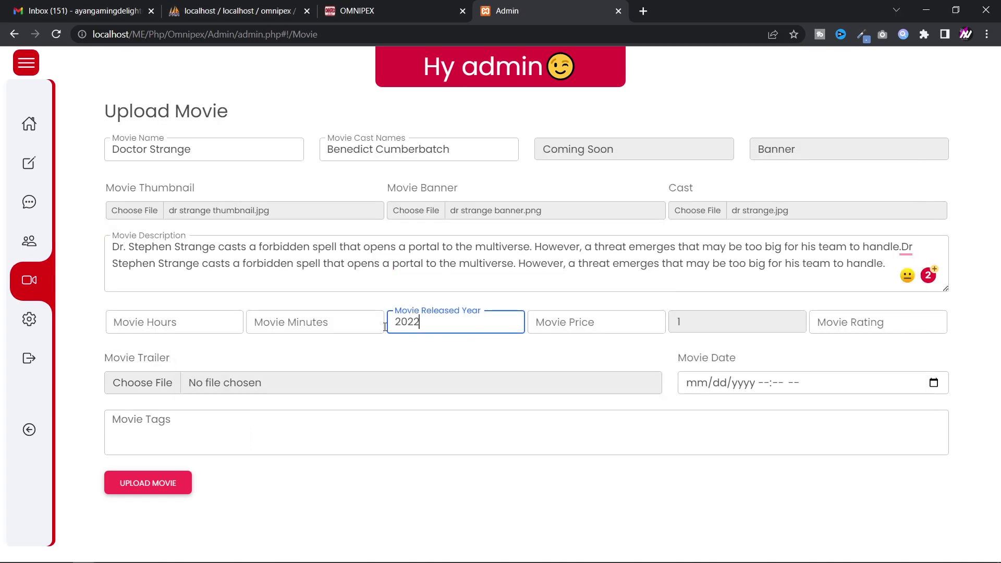
key(ctrl+a)
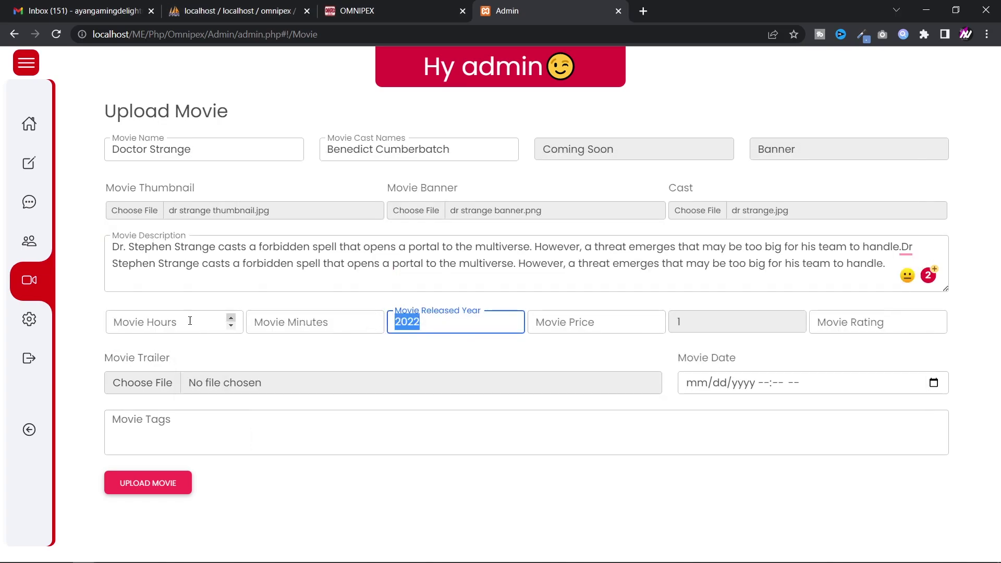
Set the running time to 02 hours 16 minutes and price to 3500
click(219, 324)
key(alt+Tab)
key(alt+Tab)
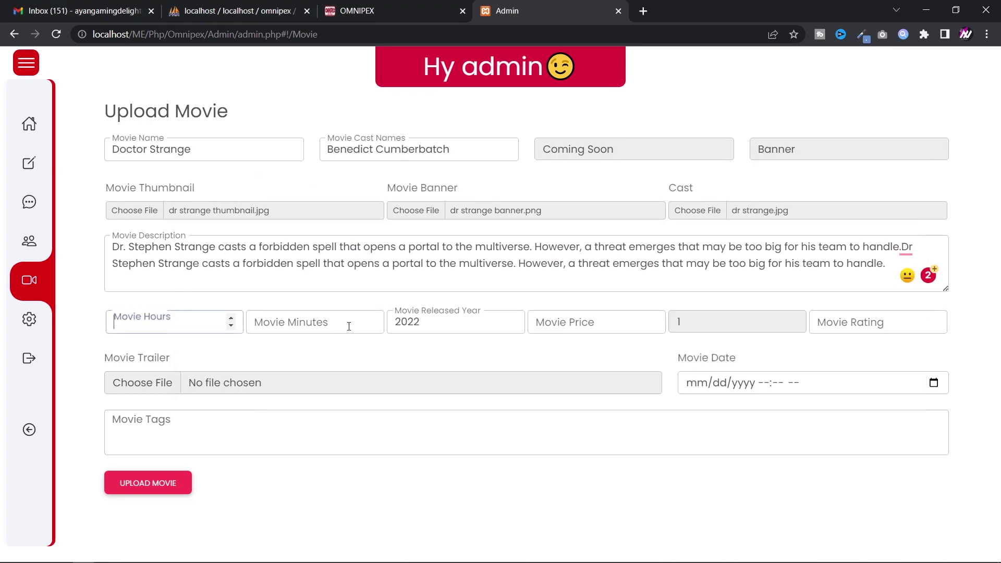
text(2)
click(349, 326)
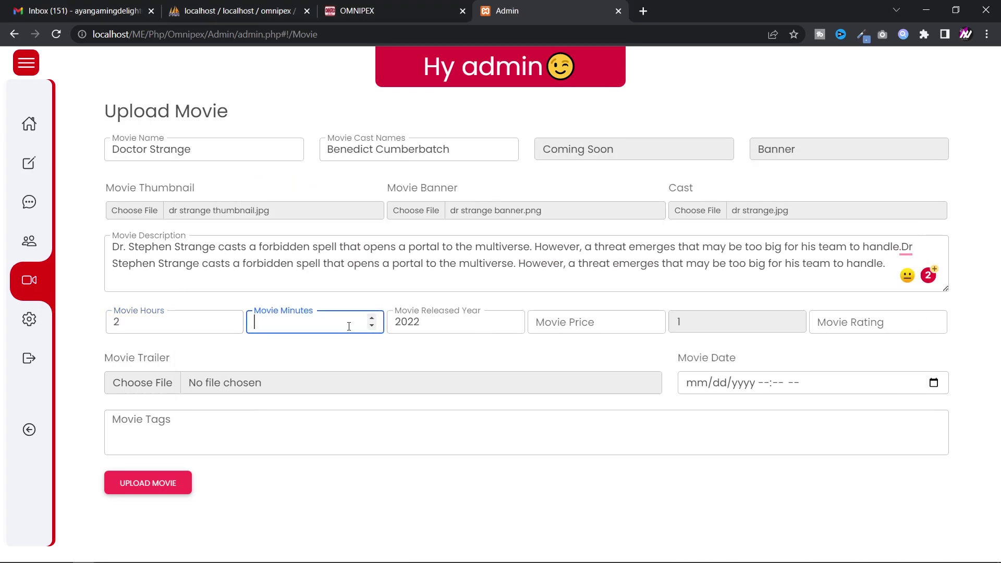
key(shift+Tab)
text(02)
key(Tab)
key(Tab)
key(Tab)
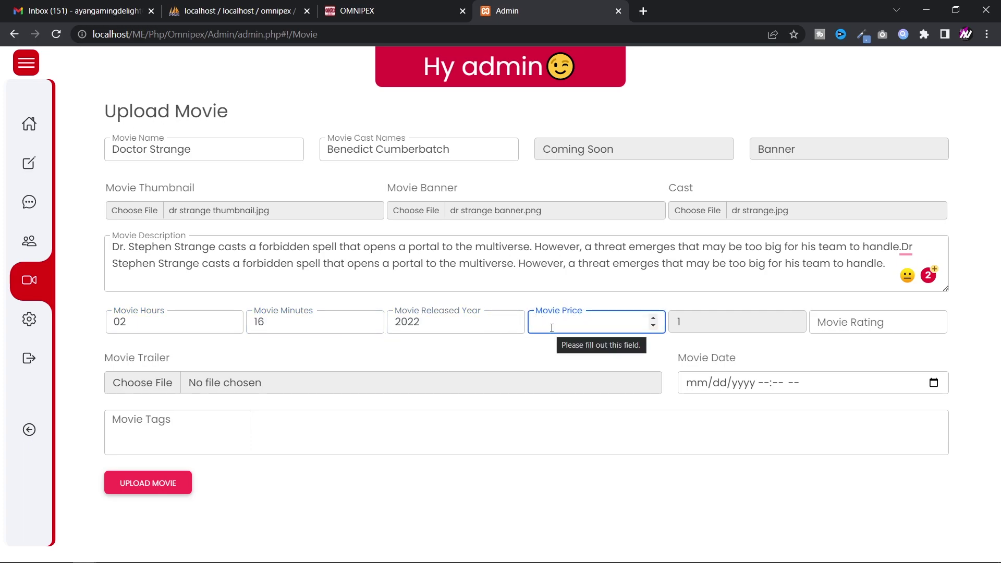
text(3500)
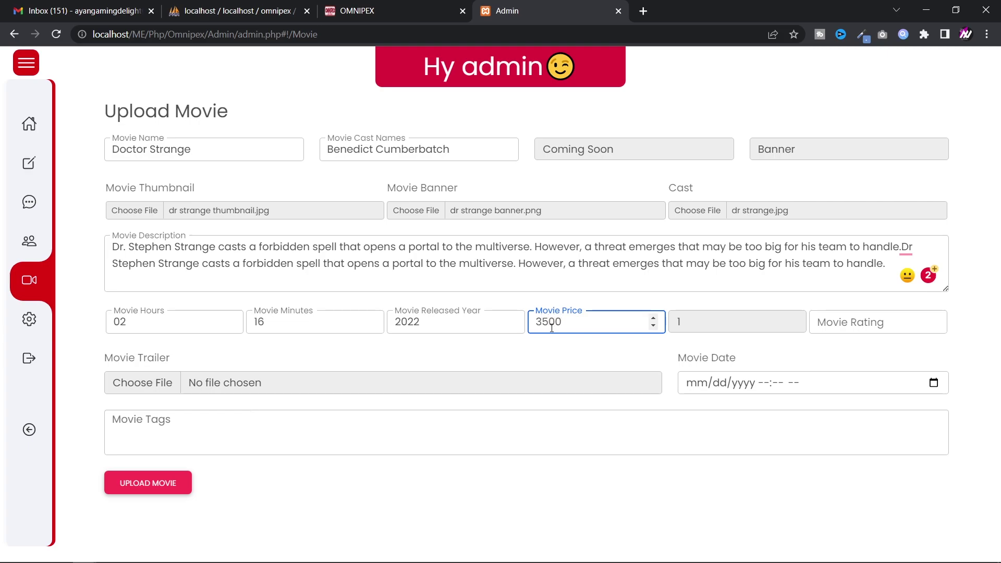
Assign hall 2 and rating 8.0, then browse for a trailer video
click(736, 325)
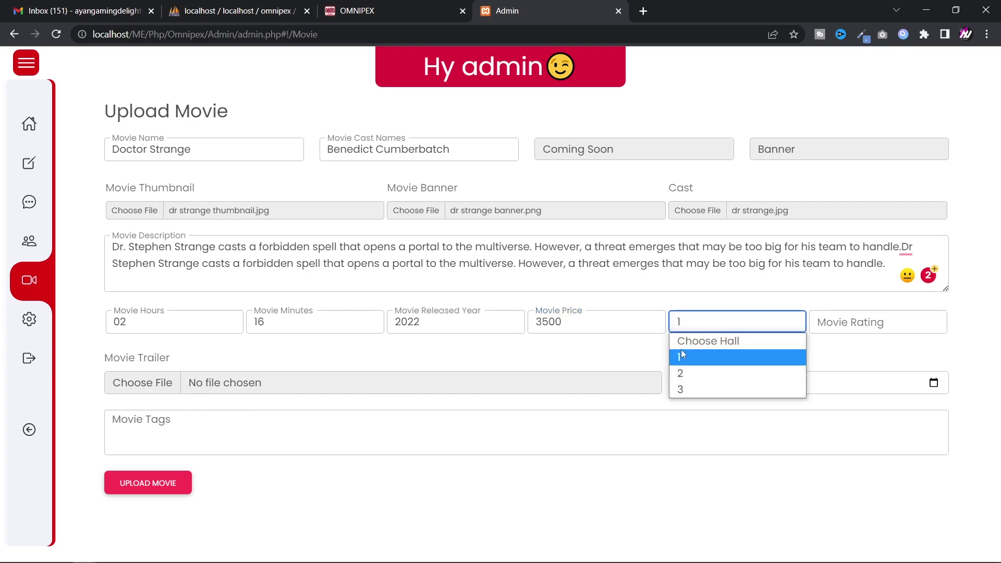
click(699, 390)
click(711, 328)
click(856, 322)
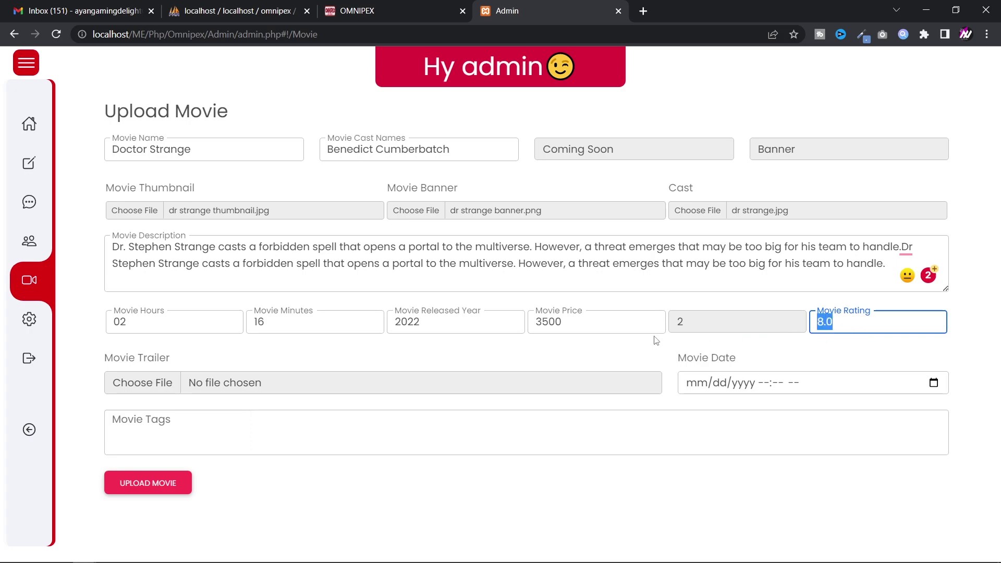
click(233, 389)
Attach christmas_-_93090 (Original).mp4 as the movie trailer
scroll(283, 242, down, 5)
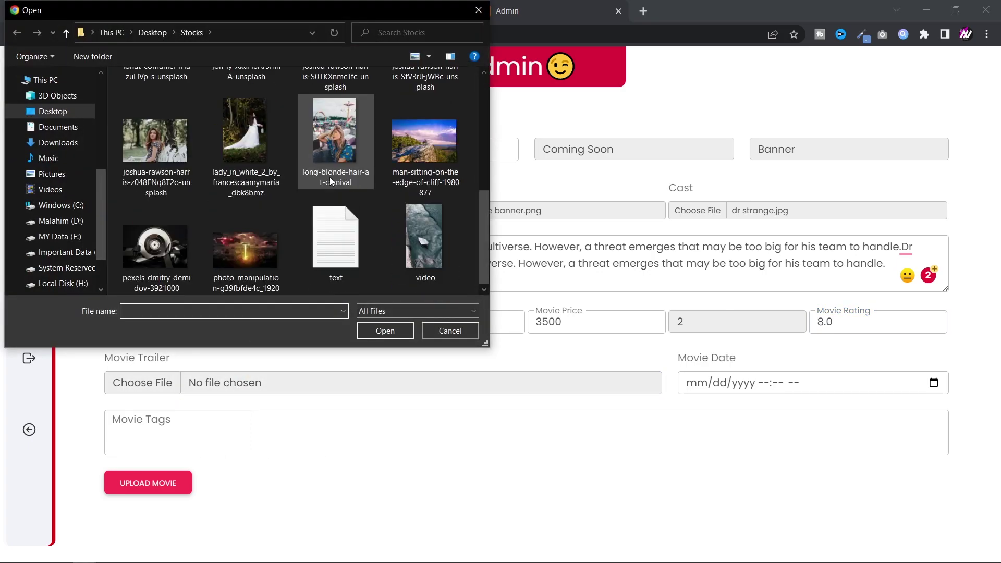
scroll(360, 209, up, 5)
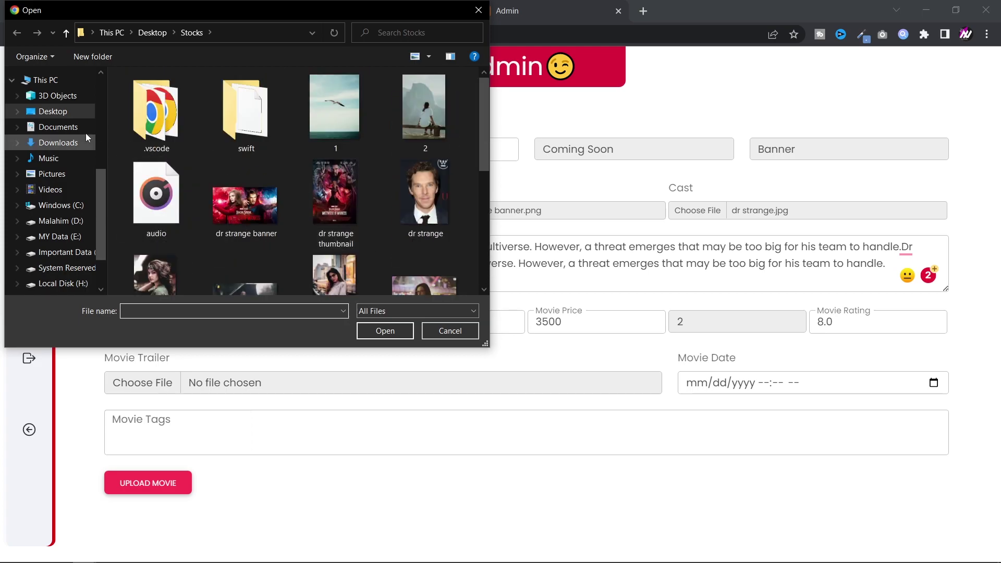
click(58, 142)
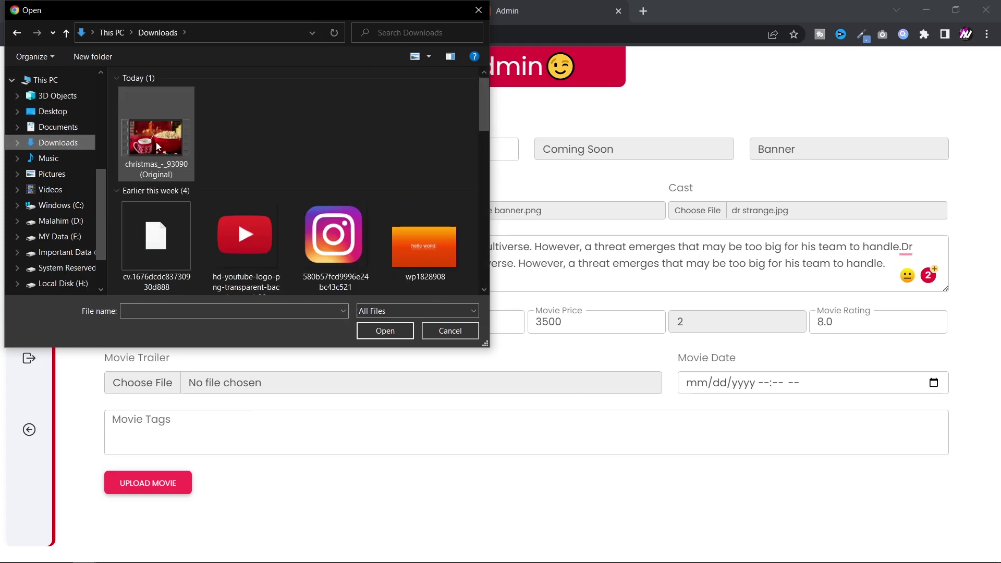
click(155, 151)
click(17, 32)
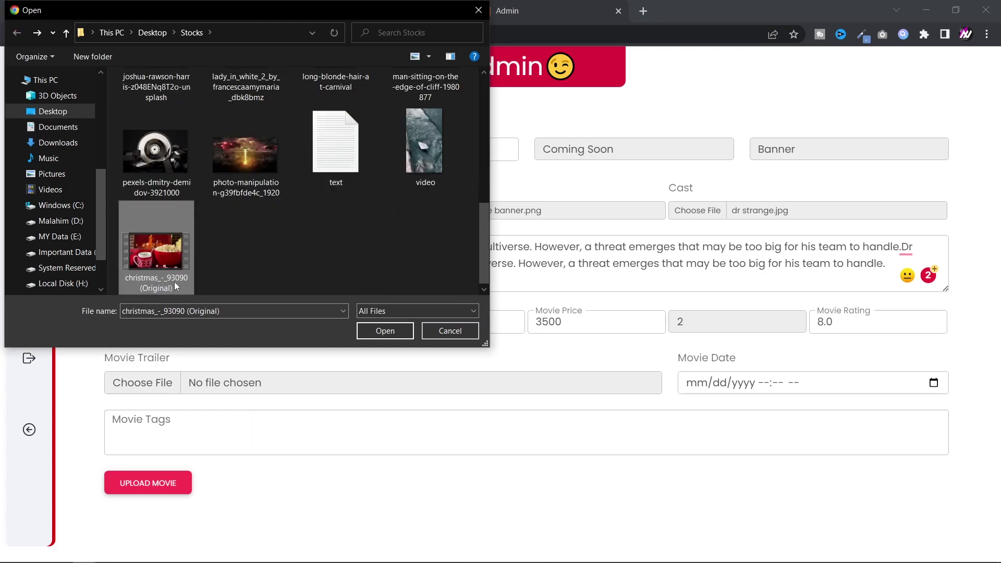
click(359, 330)
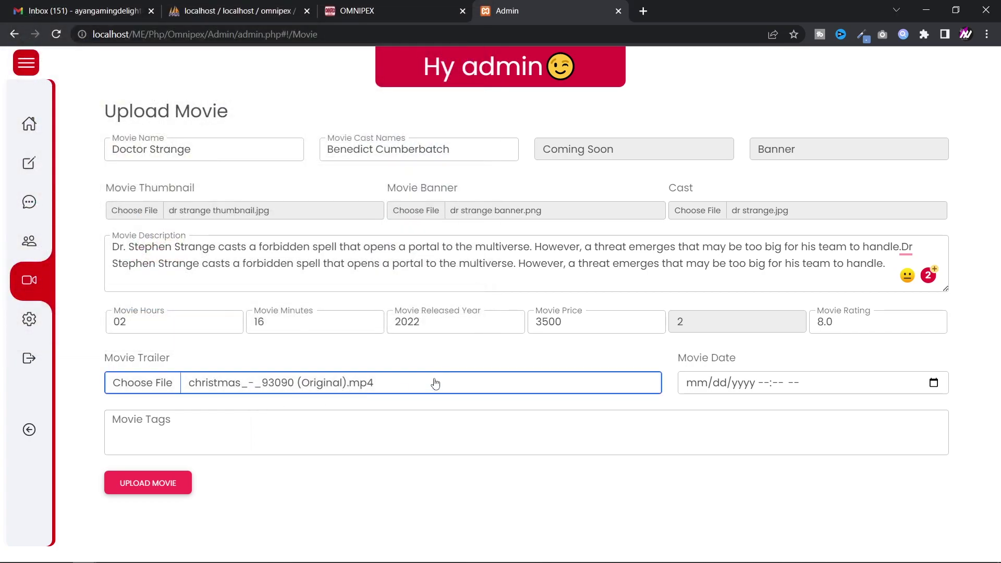
Open the Movie Date calendar and move it to May 2022
click(875, 393)
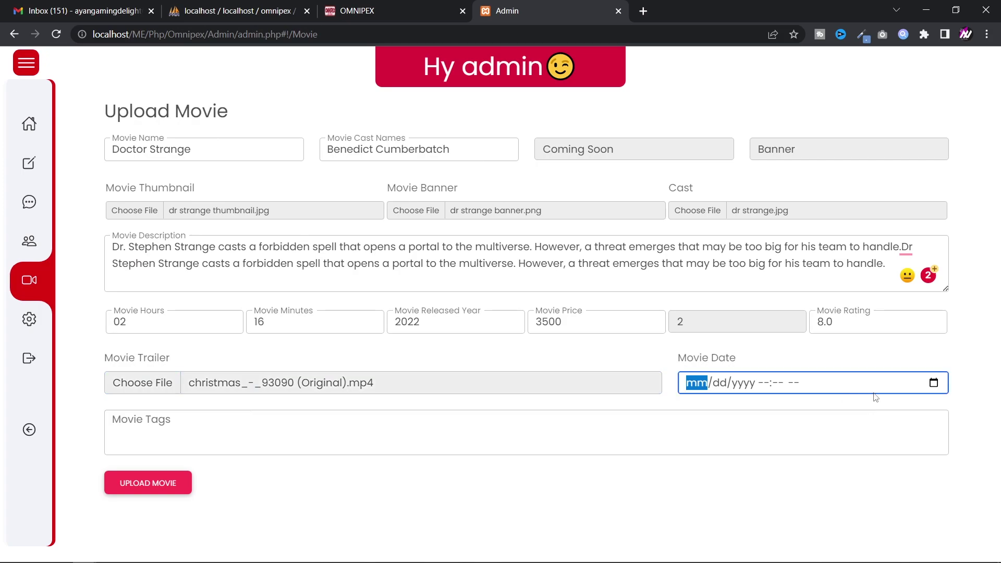
click(934, 383)
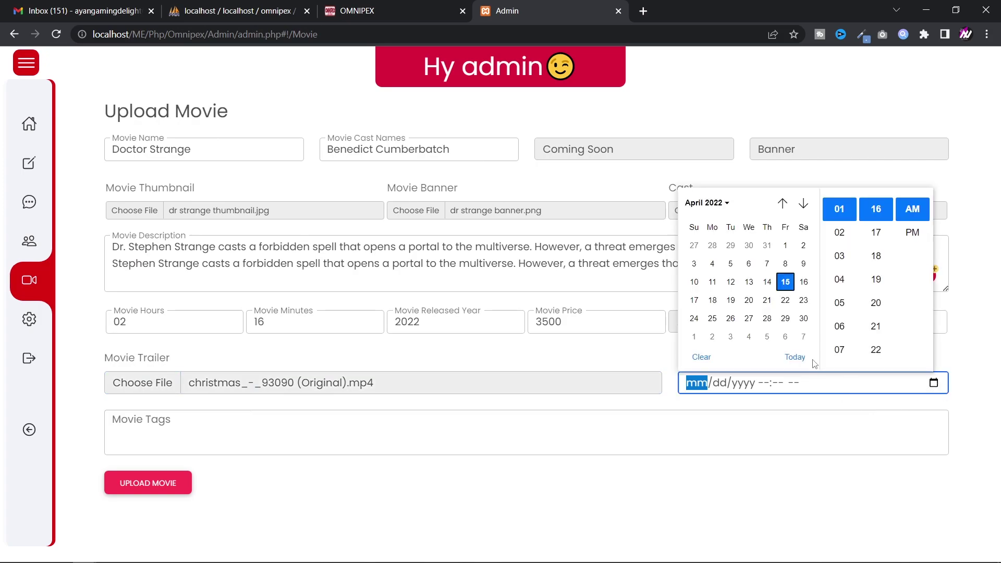
click(803, 319)
click(803, 204)
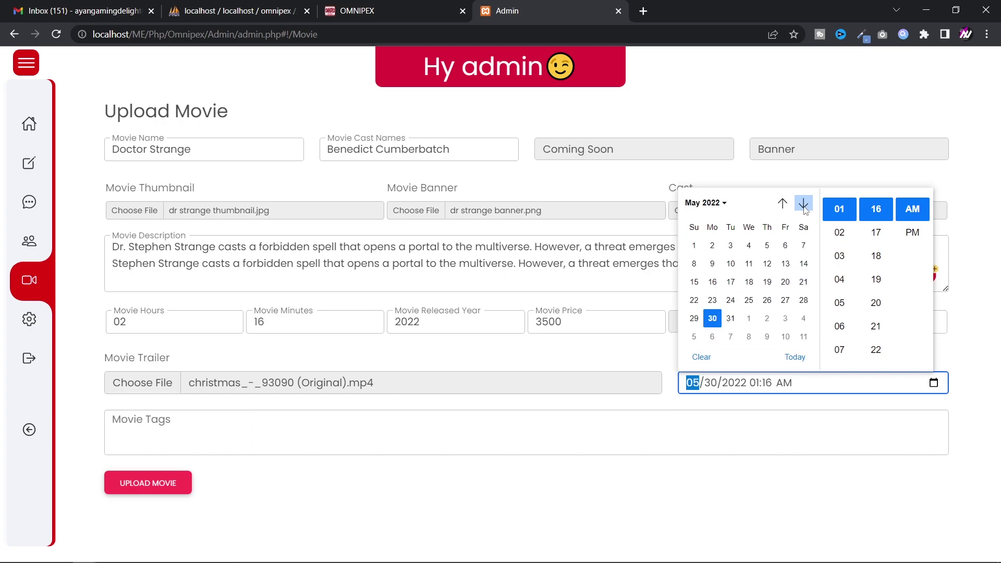
key(alt+Tab)
key(alt+Tab)
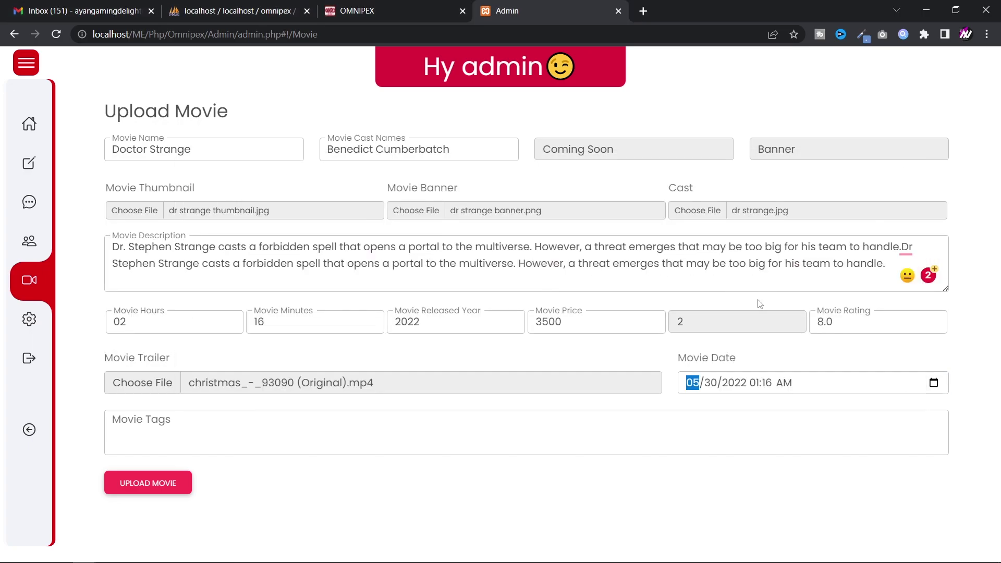
Set the movie date to May 6, 2022 at 07:22 PM
click(754, 383)
click(940, 384)
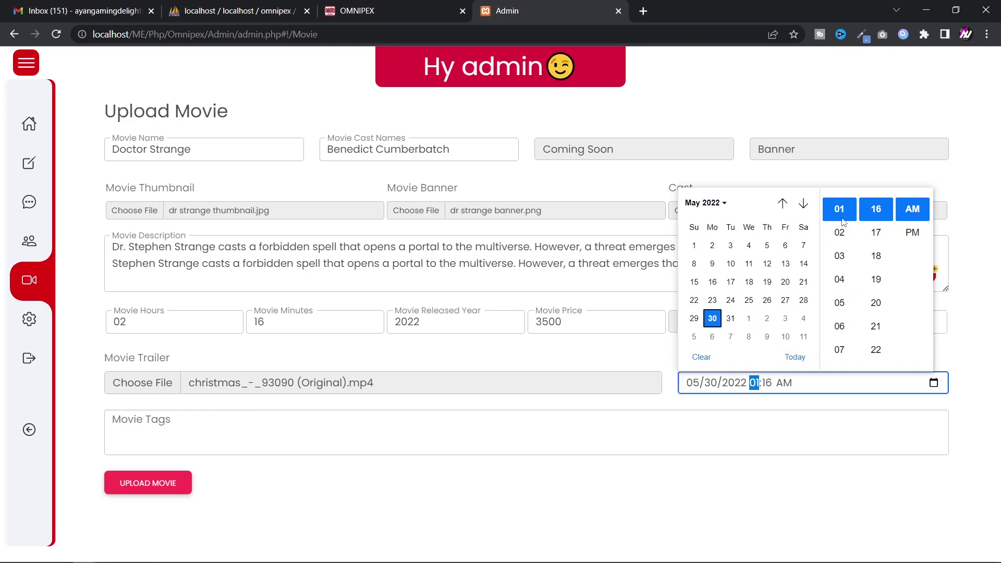
click(786, 247)
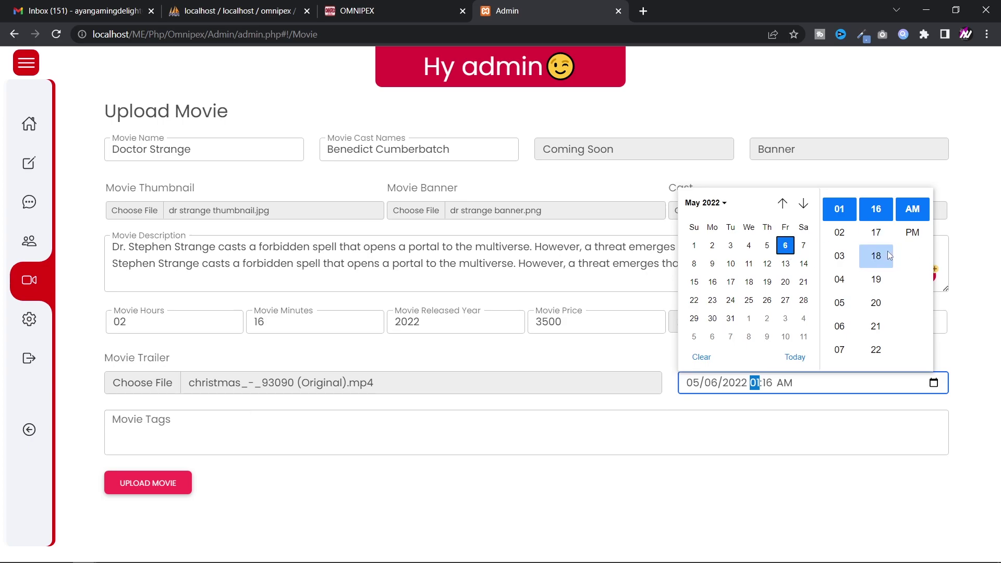
click(912, 241)
click(875, 349)
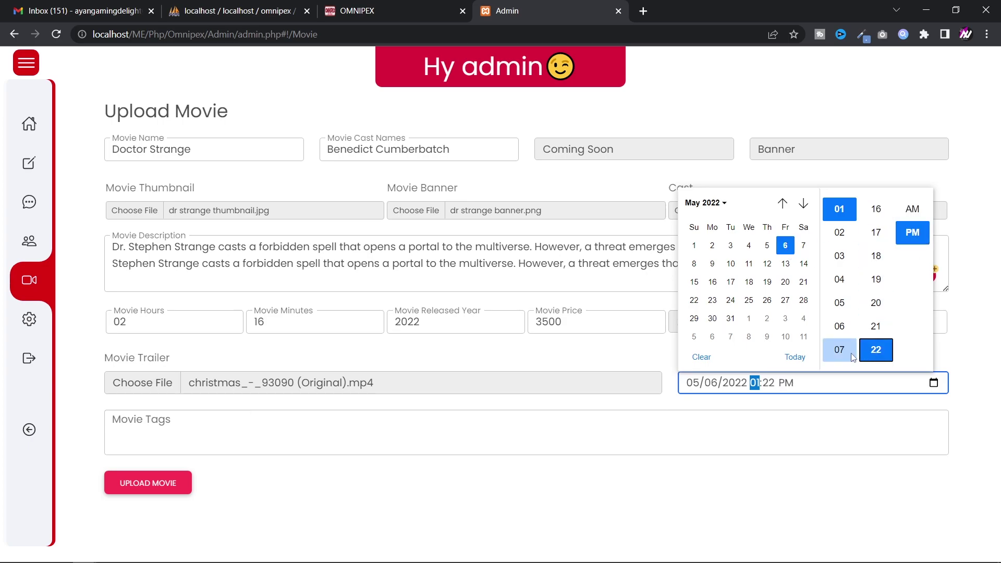
click(839, 350)
click(848, 413)
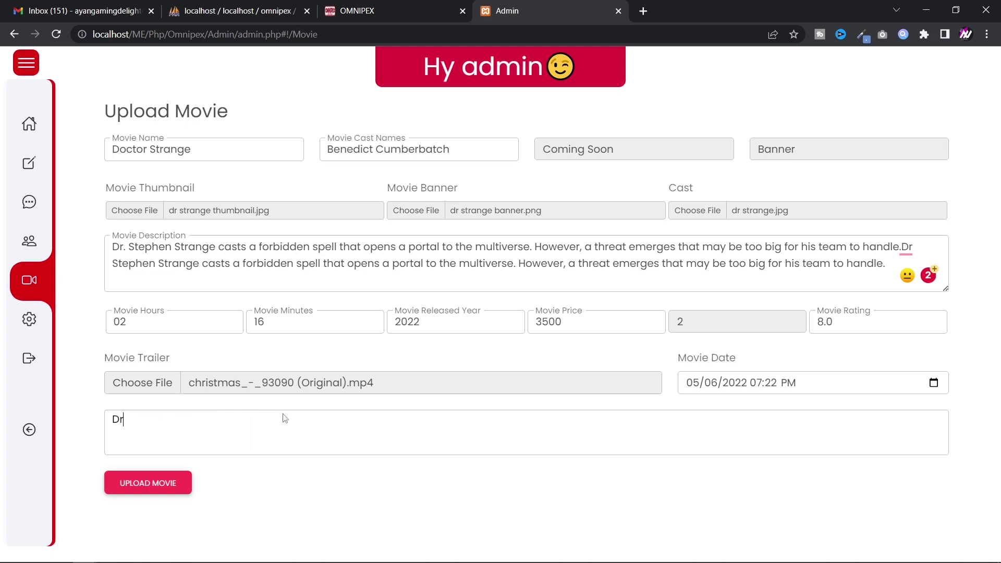
Add the movie name 'Doctor Strange' and cast 'Benedict Cumberbatch' as tags
triple_click(156, 149)
key(ctrl+c)
click(163, 425)
key(ctrl+v)
key(Return)
triple_click(476, 152)
key(ctrl+c)
click(339, 427)
key(ctrl+v)
key(Return)
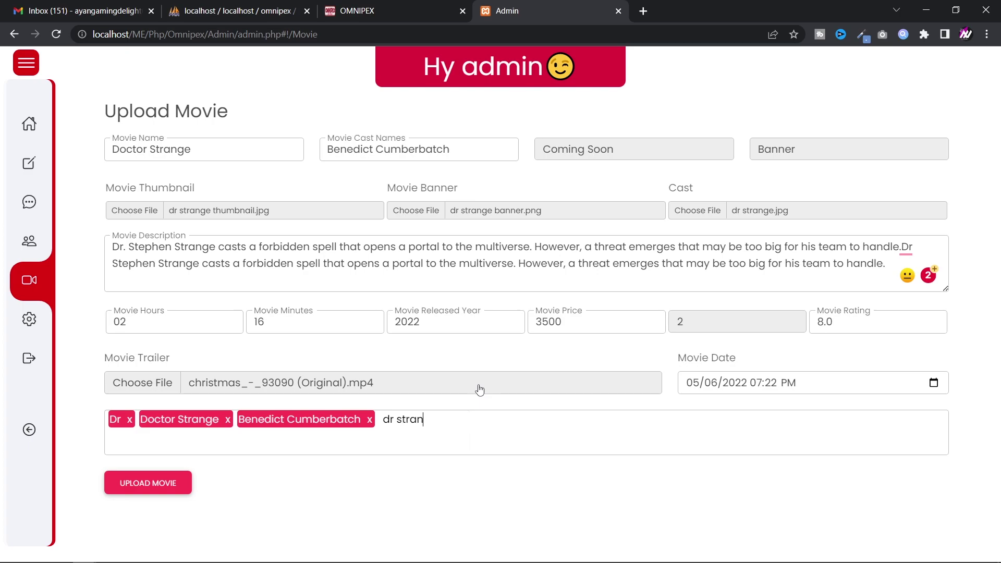
Add 'Dr. Strange' as a tag, replacing the mistyped 'dr strange' tag
text(dr strange)
key(Return)
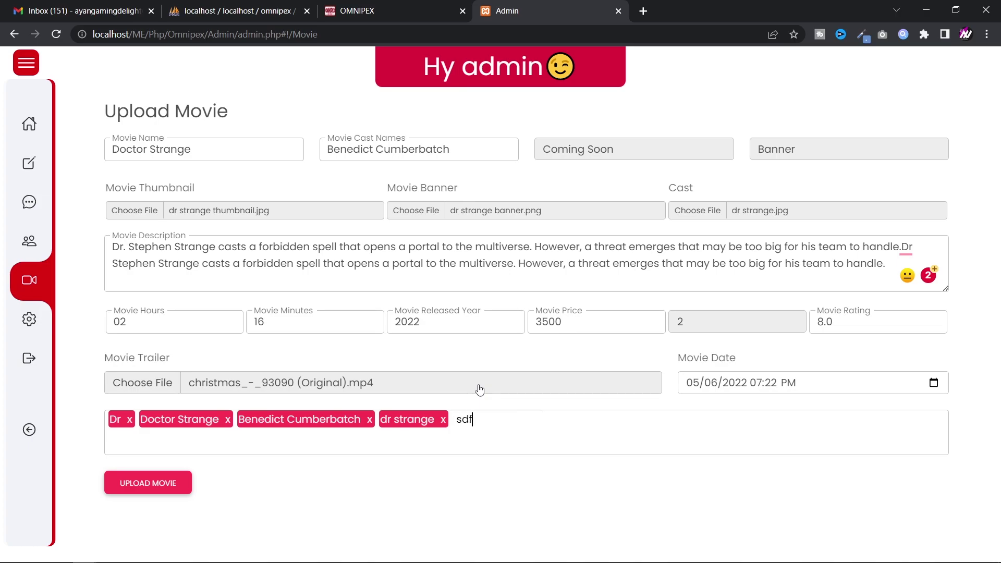
key(BackSpace)
key(BackSpace)
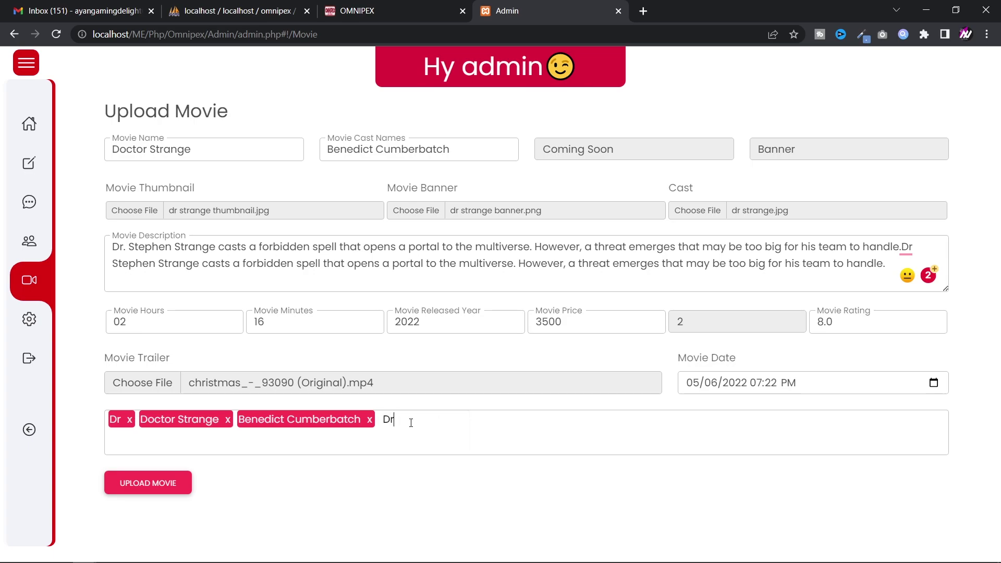
key(Return)
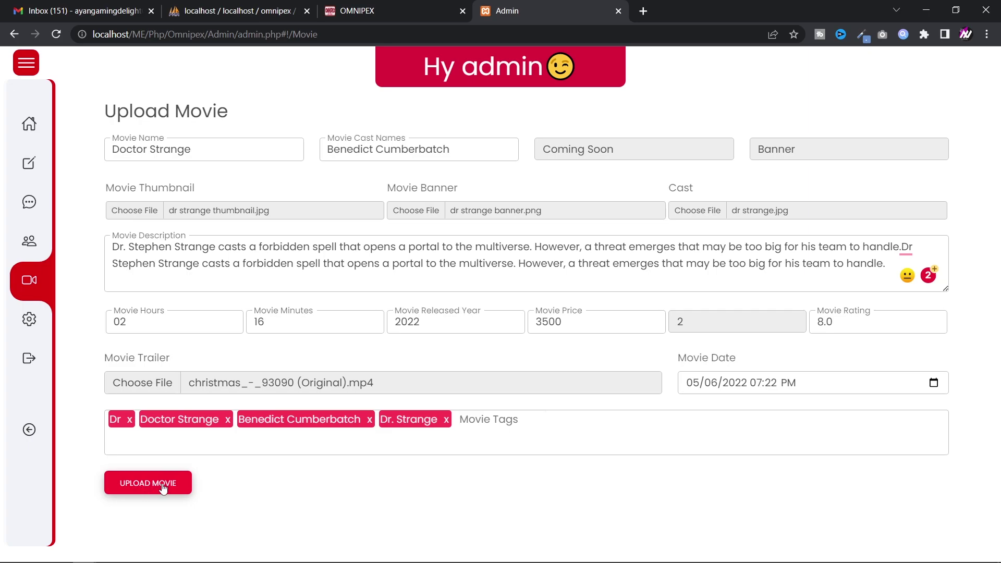
Add 'Stephen' and 'Strange' from the description as tags
double_click(139, 247)
key(ctrl+c)
click(483, 419)
key(ctrl+v)
key(Return)
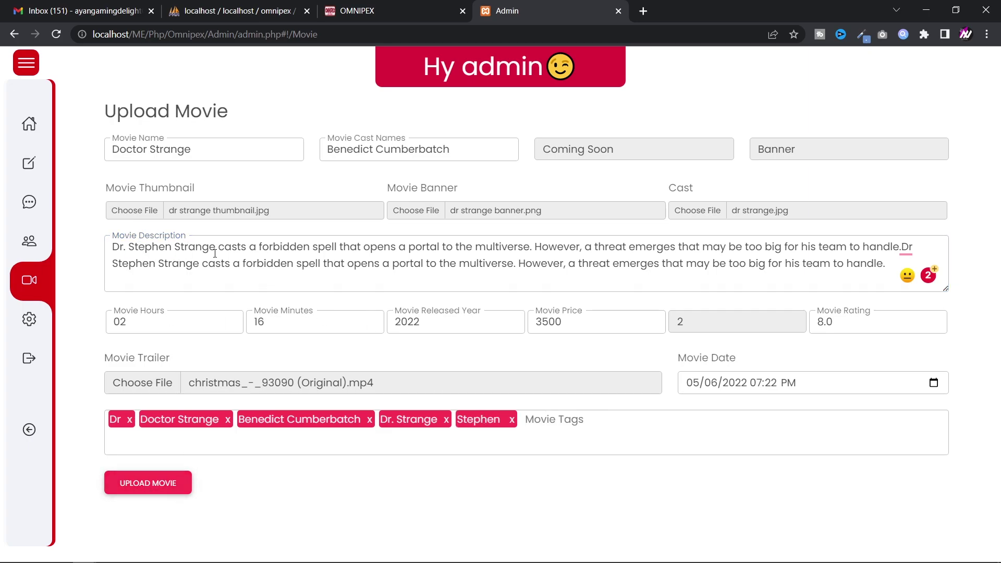
double_click(212, 250)
key(ctrl+c)
click(539, 420)
key(ctrl+v)
key(Return)
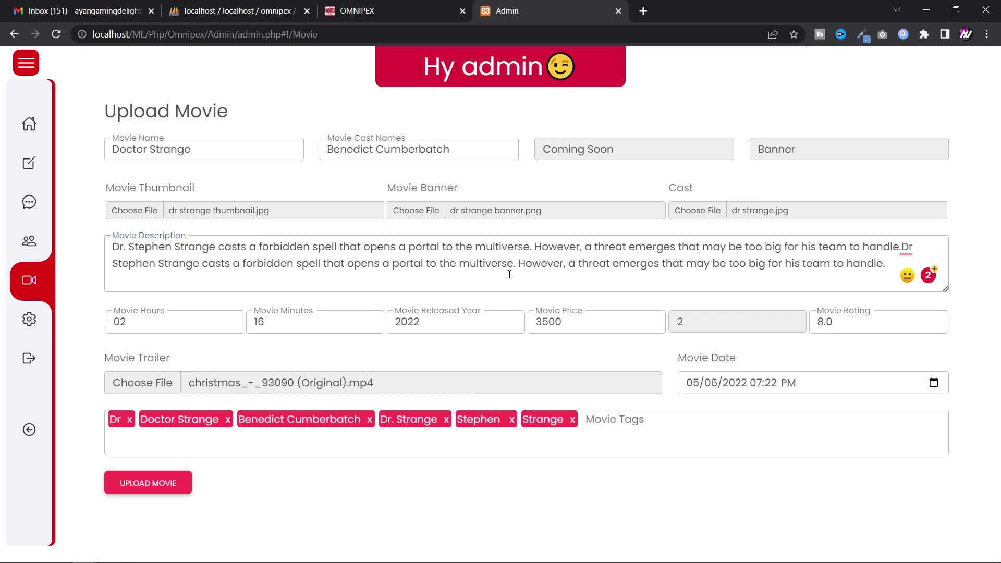
Add 'multiverse' as a tag and upload the Doctor Strange movie
double_click(499, 246)
key(ctrl+c)
click(594, 419)
key(ctrl+v)
key(Return)
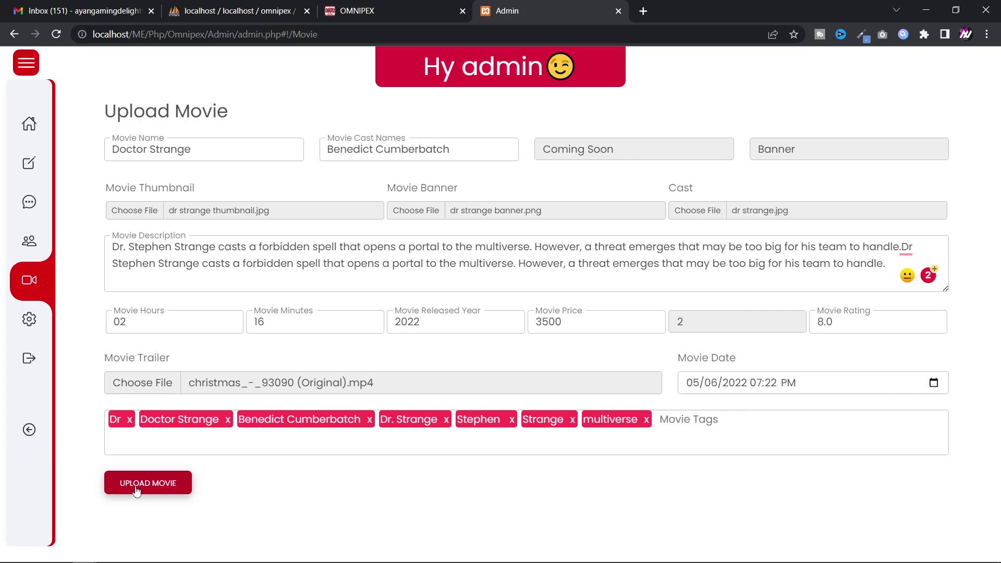
click(154, 488)
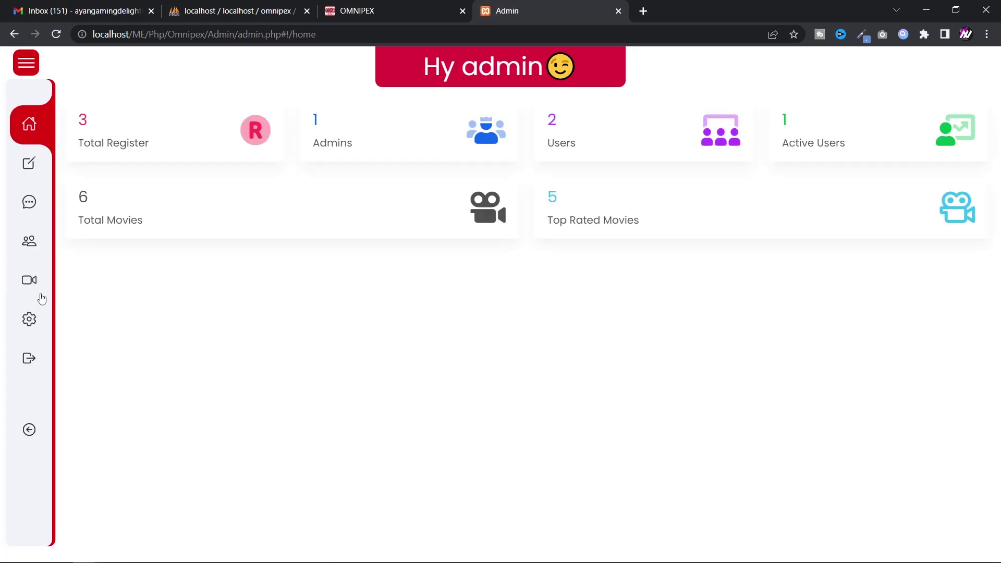
Check the admin users and movies lists for the new Doctor Strange entry
click(29, 284)
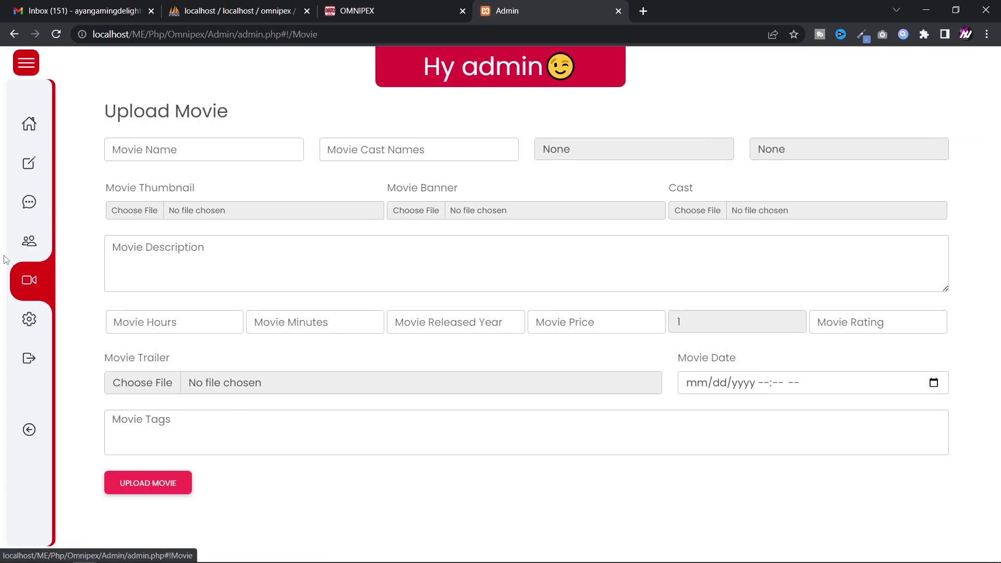
click(31, 237)
click(28, 163)
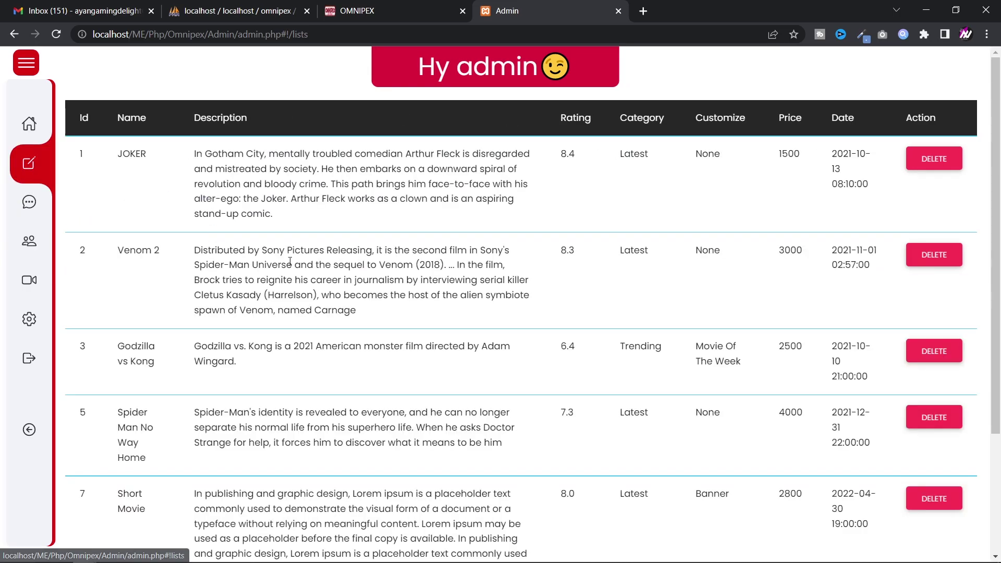
scroll(324, 274, down, 3)
drag(189, 473, 395, 541)
click(415, 504)
Reload the OMNIPEX home page in the incognito window
click(378, 6)
right_click(360, 180)
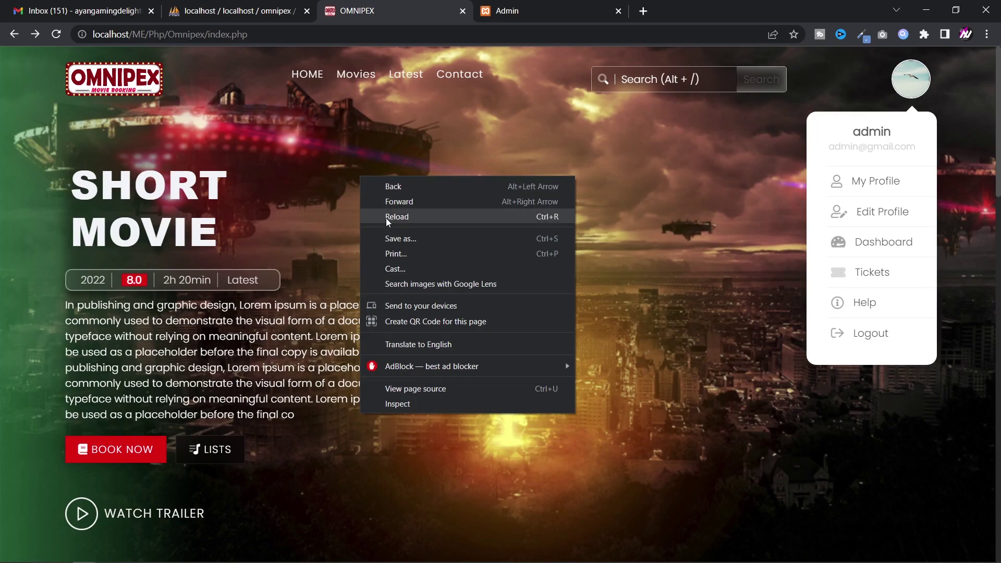
click(476, 5)
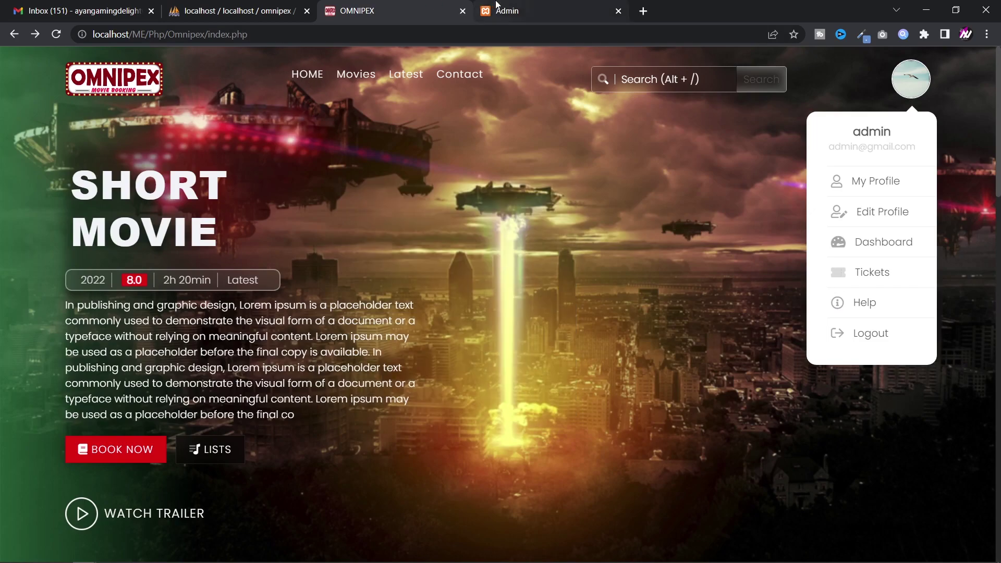
click(476, 5)
mouse_move(93, 555)
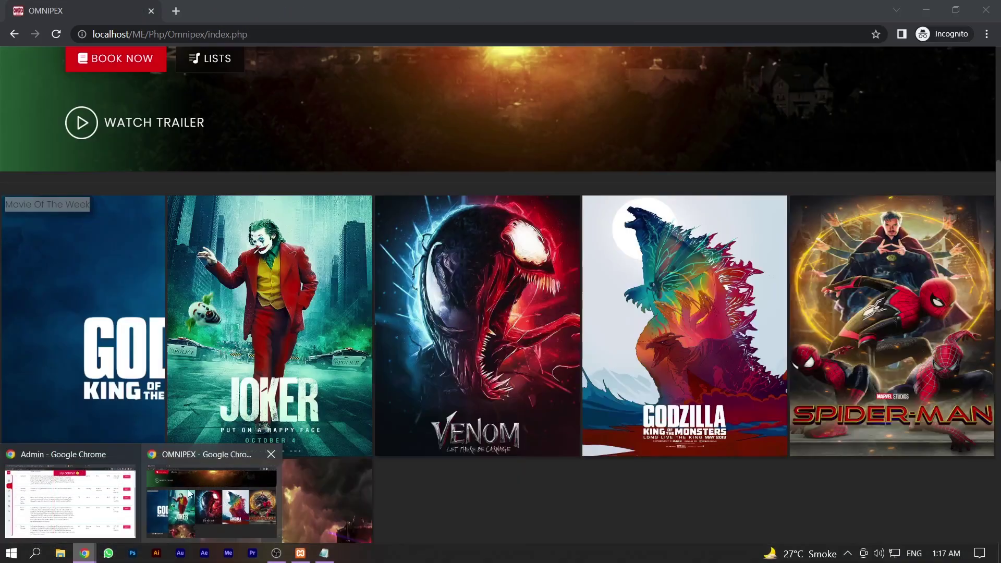
click(195, 491)
right_click(394, 133)
click(412, 144)
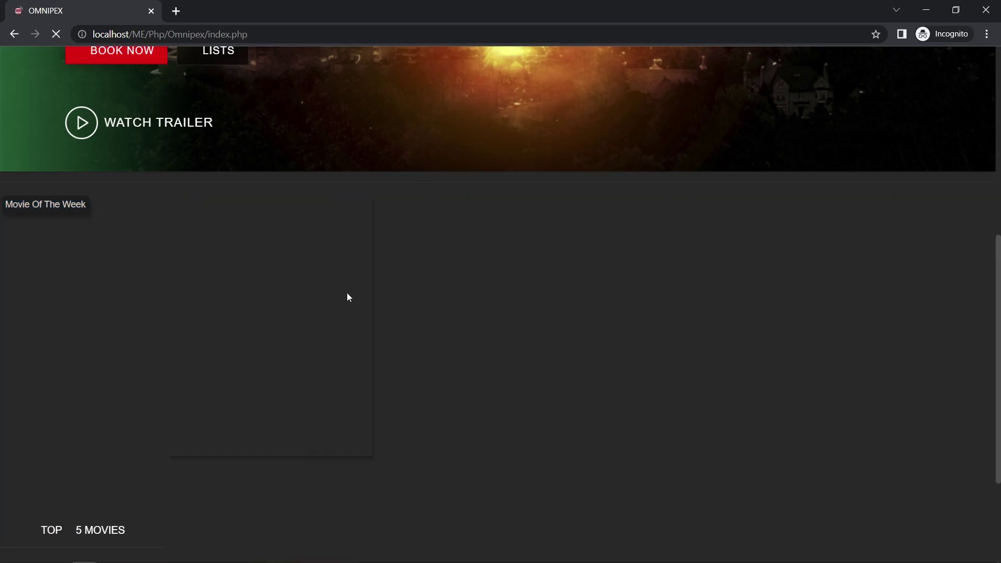
Verify Doctor Strange's description, 2022 release date and Coming Soon category, then open phpMyAdmin
scroll(347, 295, down, 5)
scroll(346, 295, down, 6)
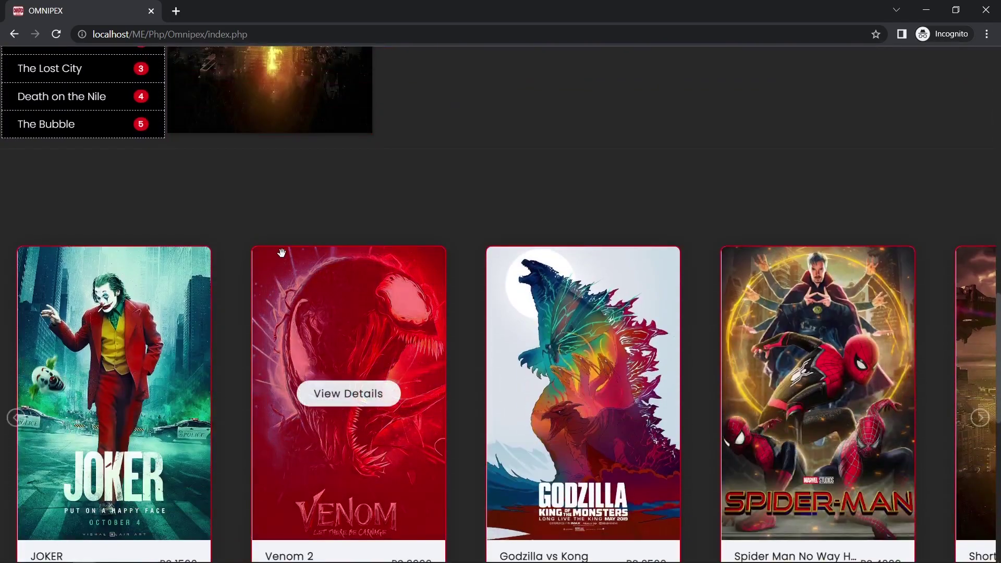
scroll(299, 345, up, 6)
scroll(298, 345, up, 7)
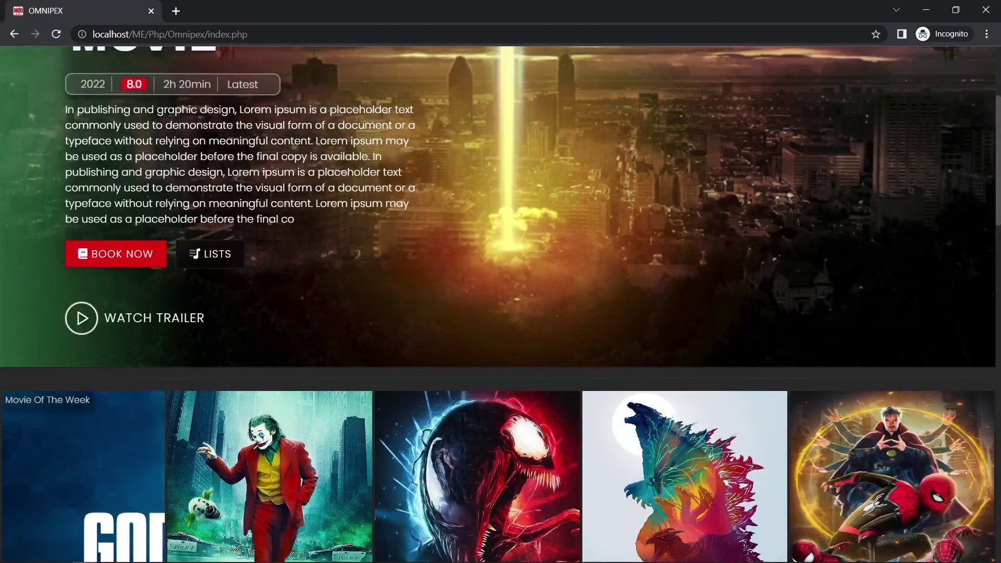
scroll(373, 309, down, 15)
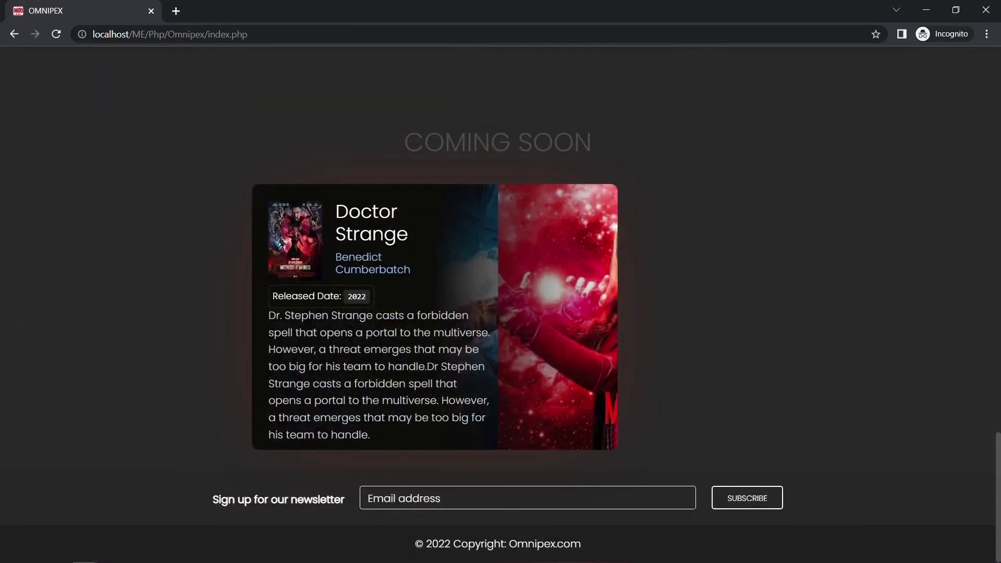
drag(296, 333, 404, 400)
triple_click(387, 362)
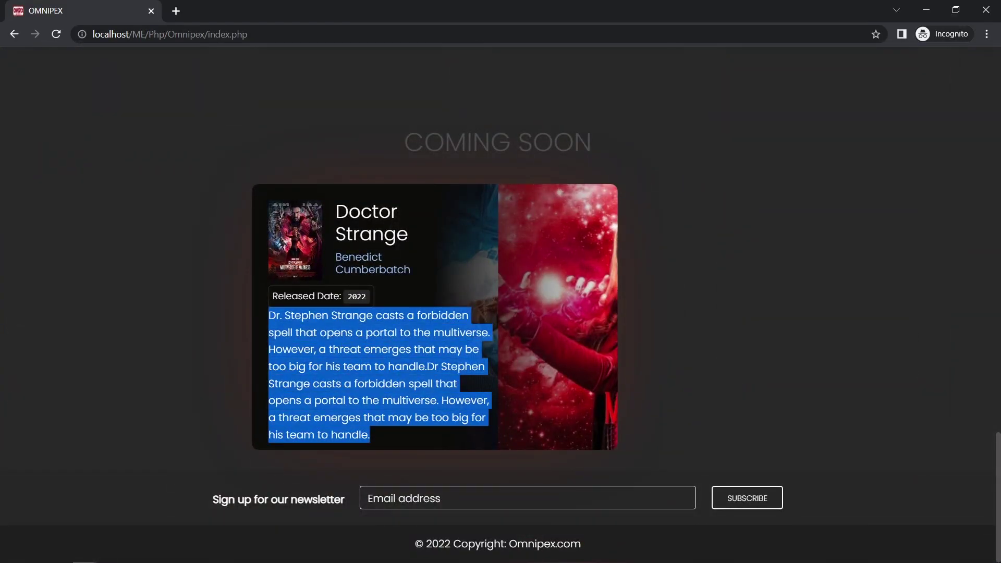
triple_click(339, 296)
click(710, 302)
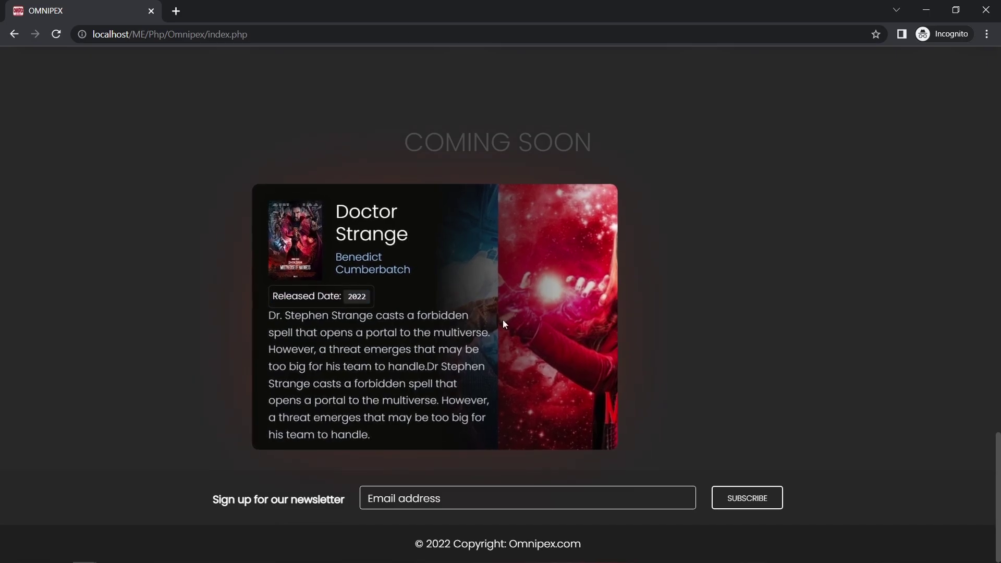
scroll(452, 374, up, 10)
scroll(452, 374, up, 10)
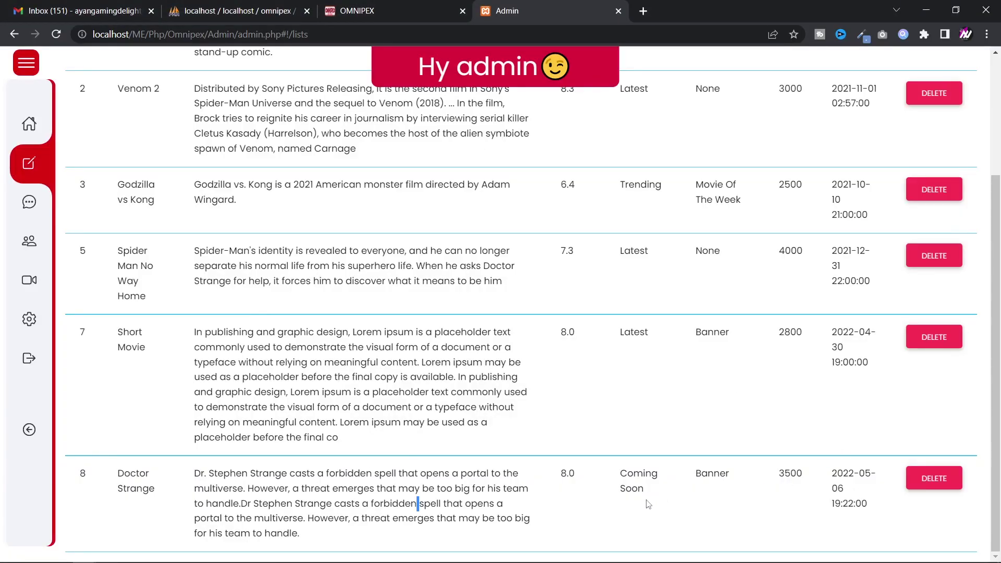
drag(653, 487, 599, 466)
click(695, 473)
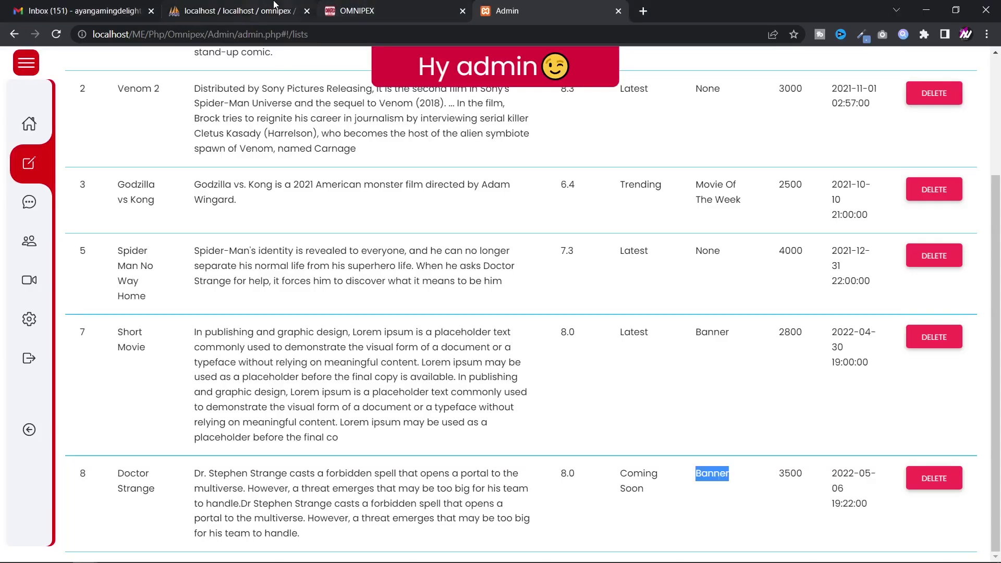
click(245, 11)
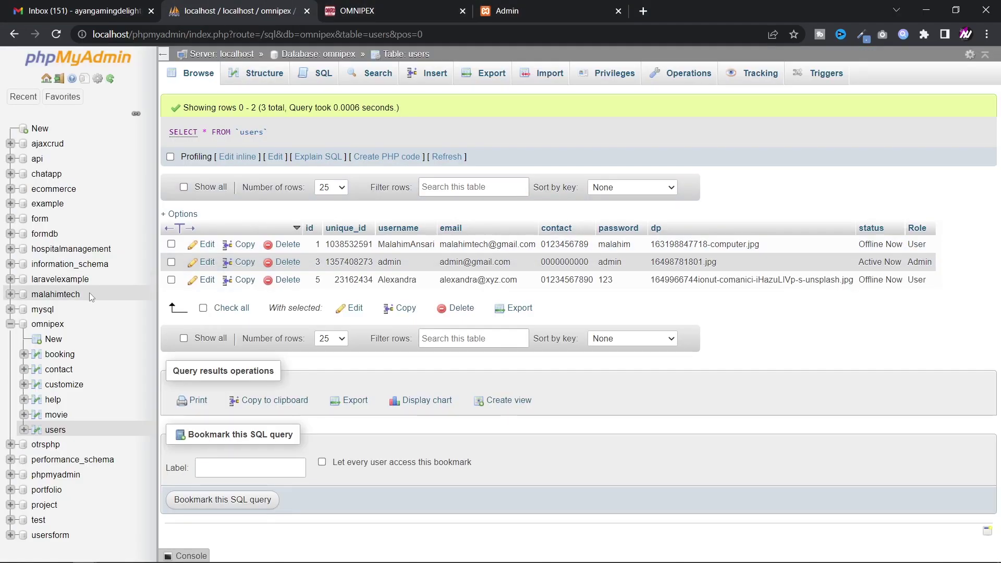
Set Short Movie's Customize value to None in the movie table
click(57, 415)
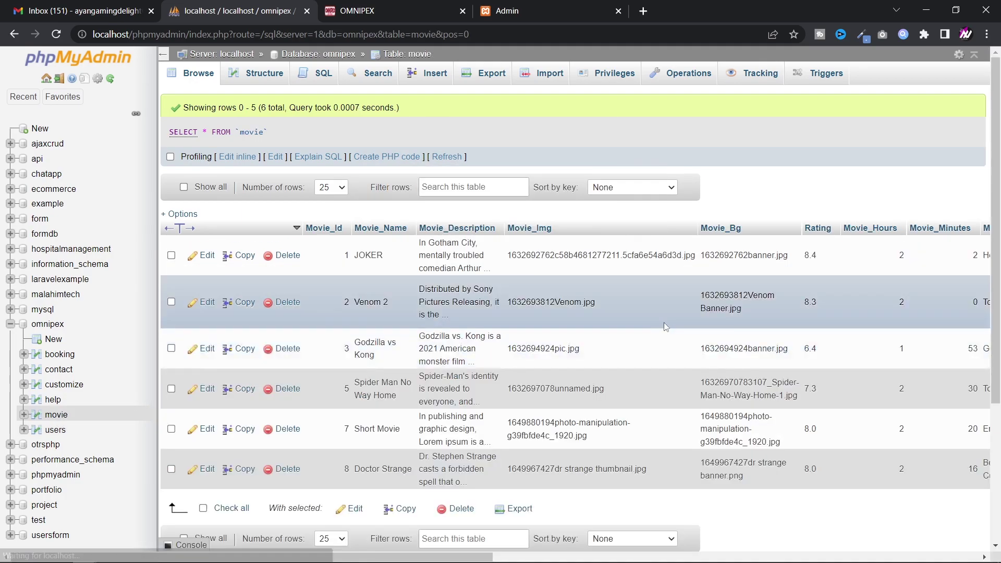
drag(465, 555, 994, 535)
scroll(942, 538, left, 3)
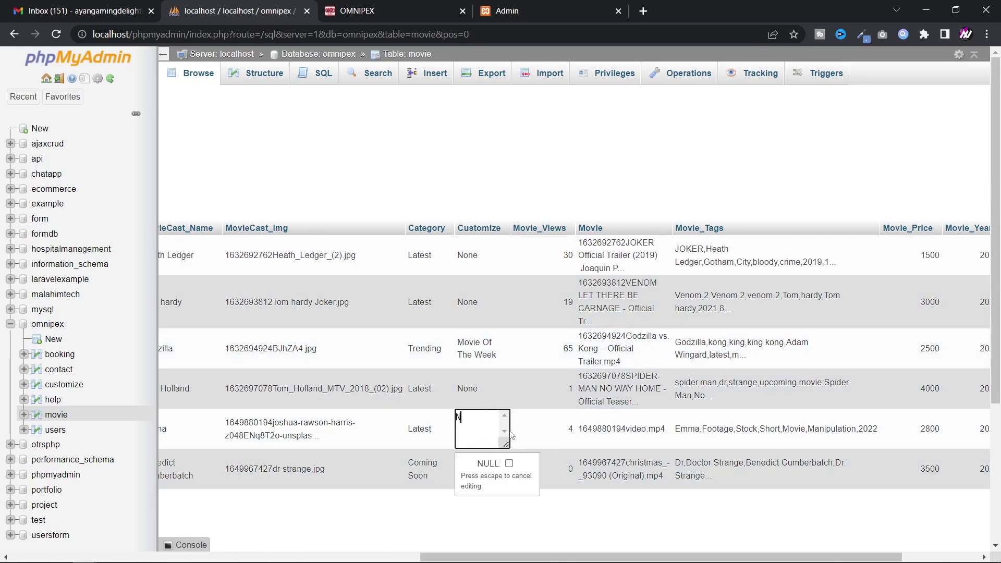
click(511, 435)
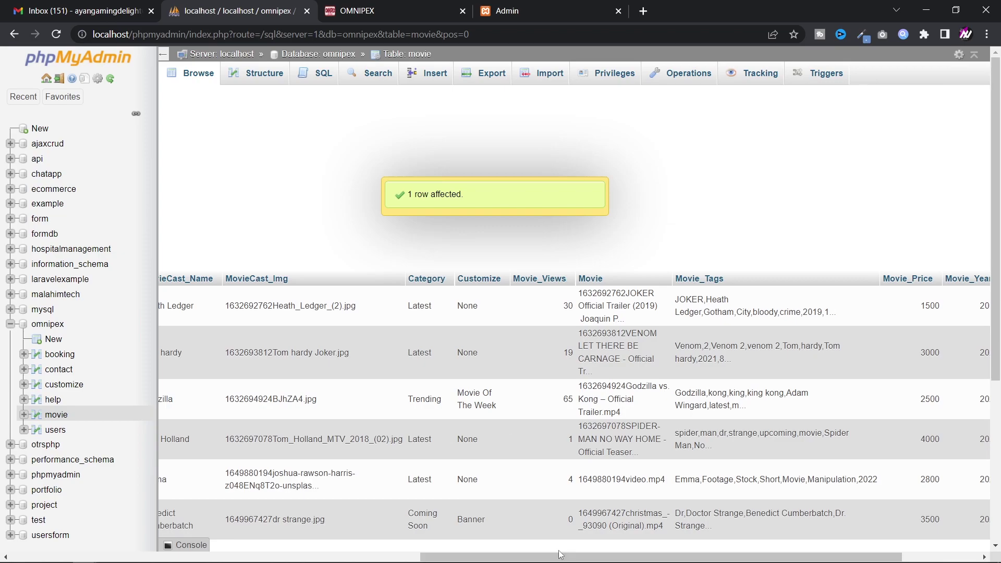
Go back to the OMNIPEX home page to reload it
scroll(381, 323, down, 3)
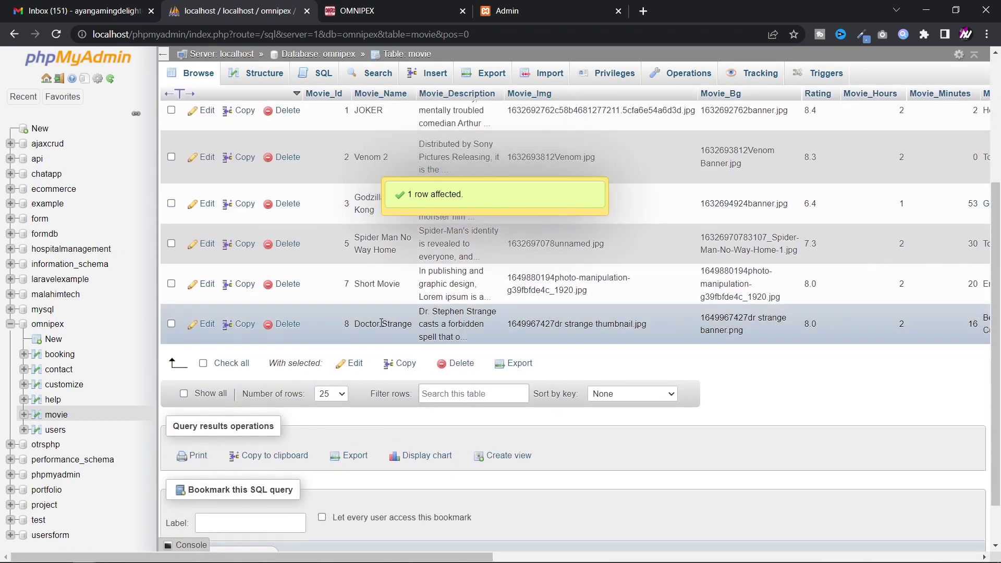
scroll(670, 462, right, 10)
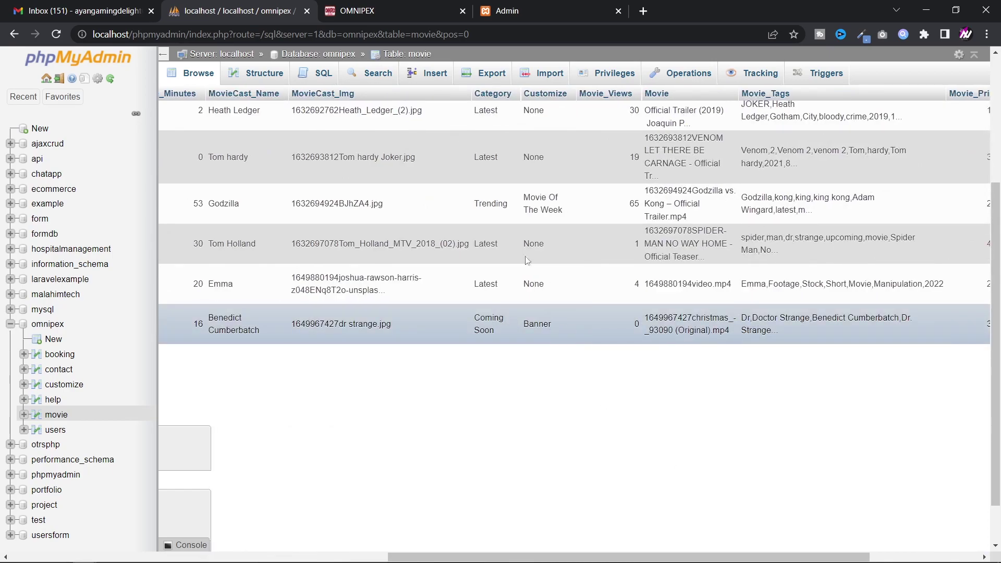
click(358, 10)
right_click(357, 216)
Reload OMNIPEX, check Doctor Strange's banner and Coming Soon description, then return to phpMyAdmin
click(377, 252)
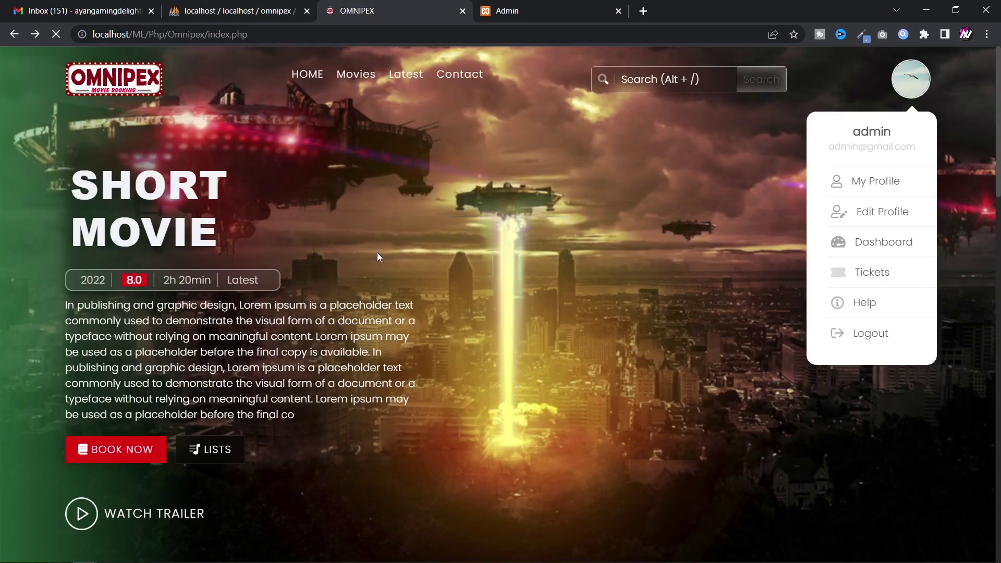
scroll(374, 239, down, 1)
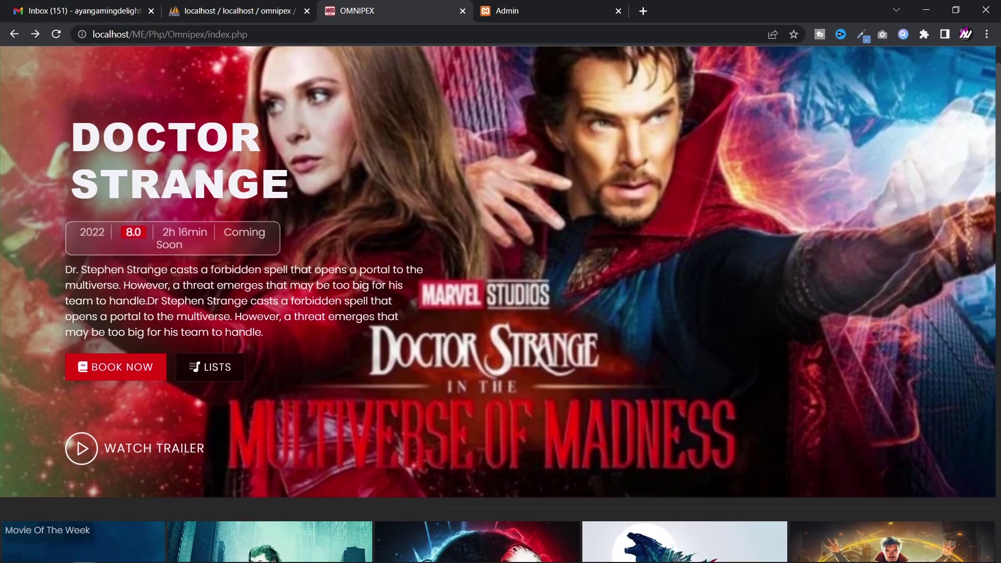
scroll(186, 296, up, 1)
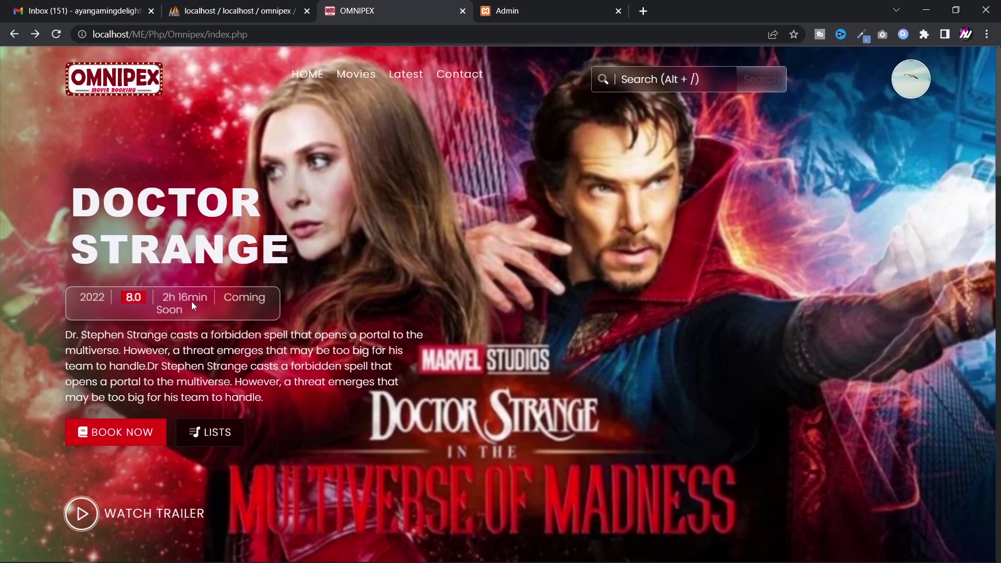
scroll(192, 306, down, 7)
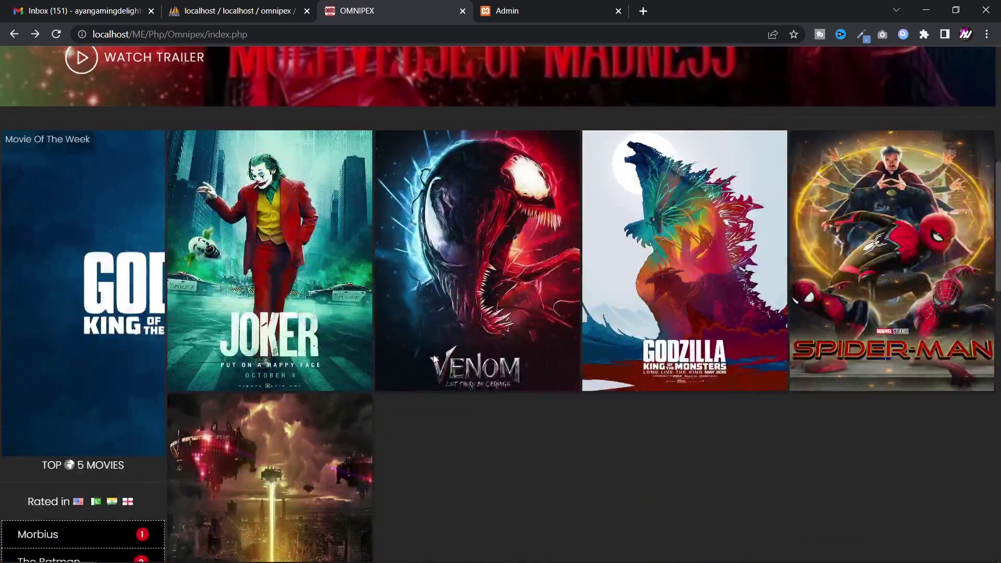
scroll(434, 358, down, 10)
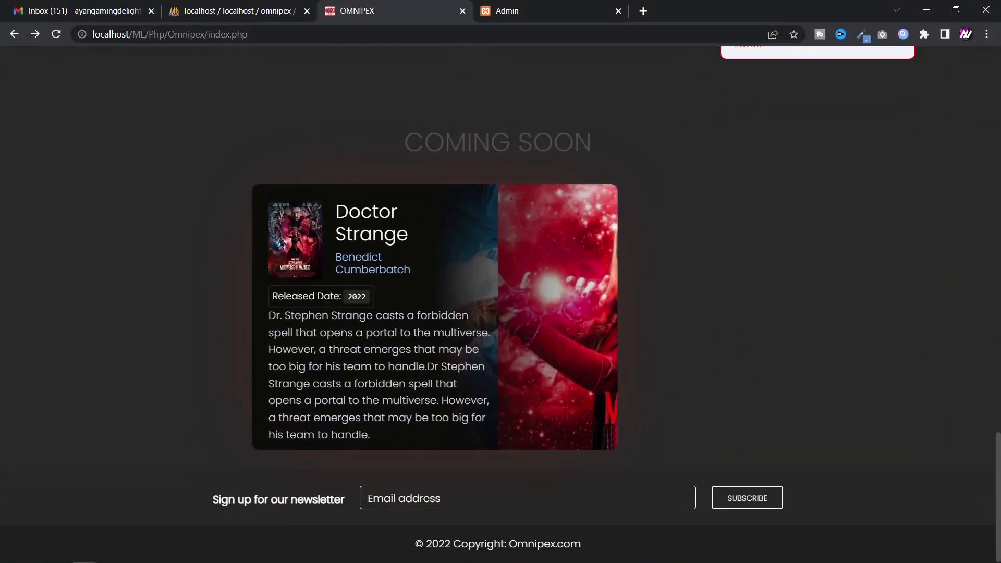
drag(416, 417, 263, 319)
triple_click(360, 376)
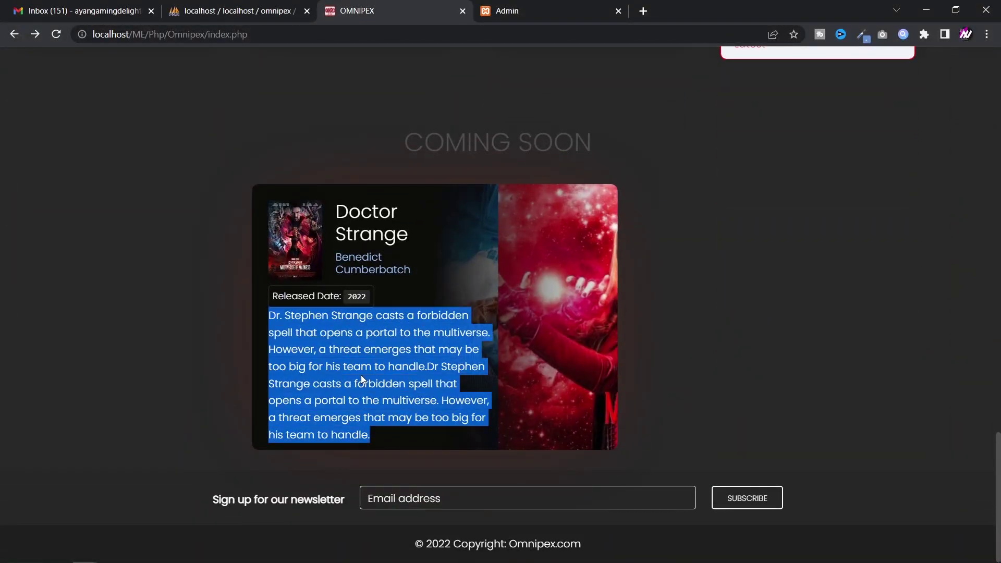
click(407, 329)
double_click(386, 349)
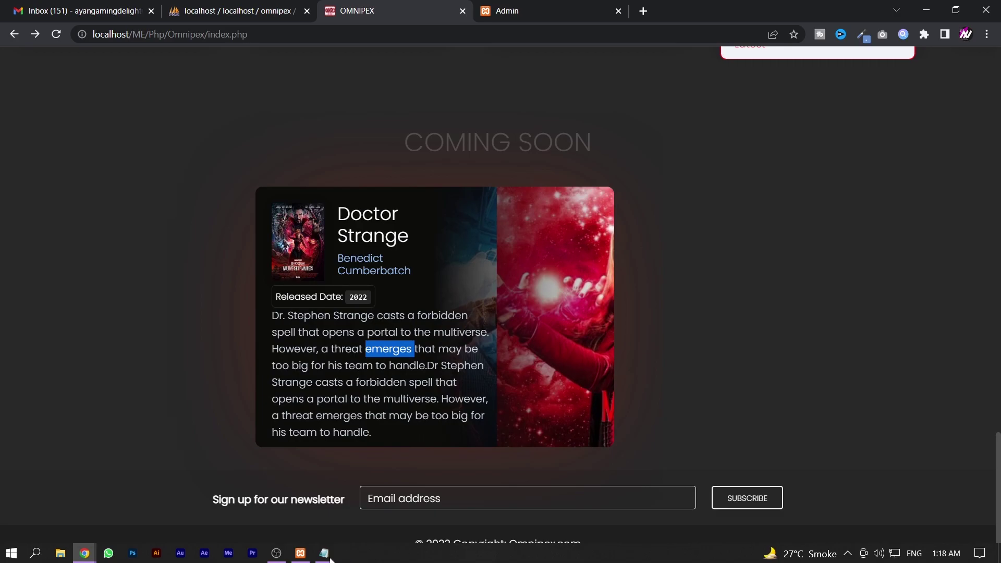
scroll(365, 357, up, 5)
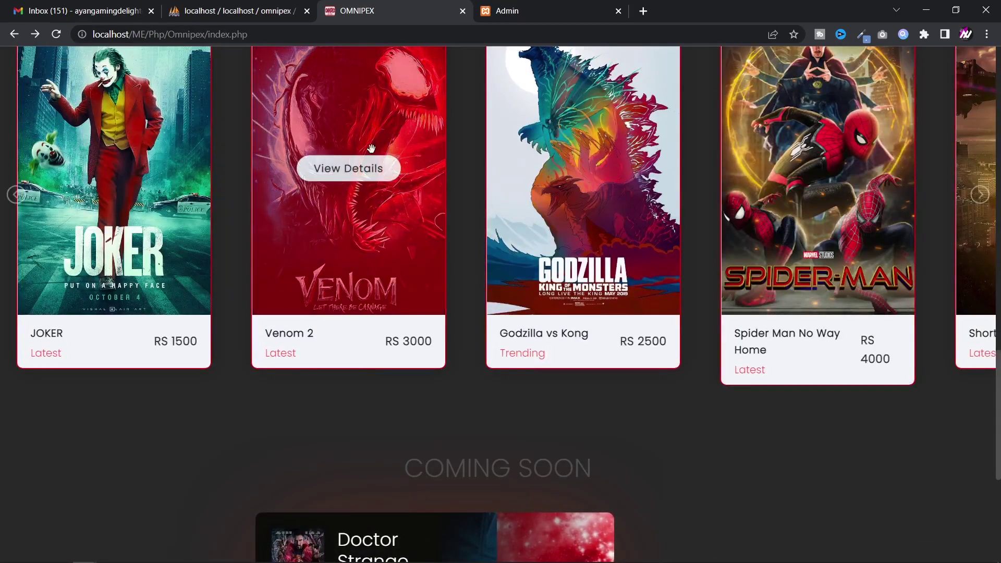
key(ctrl+shift+Tab)
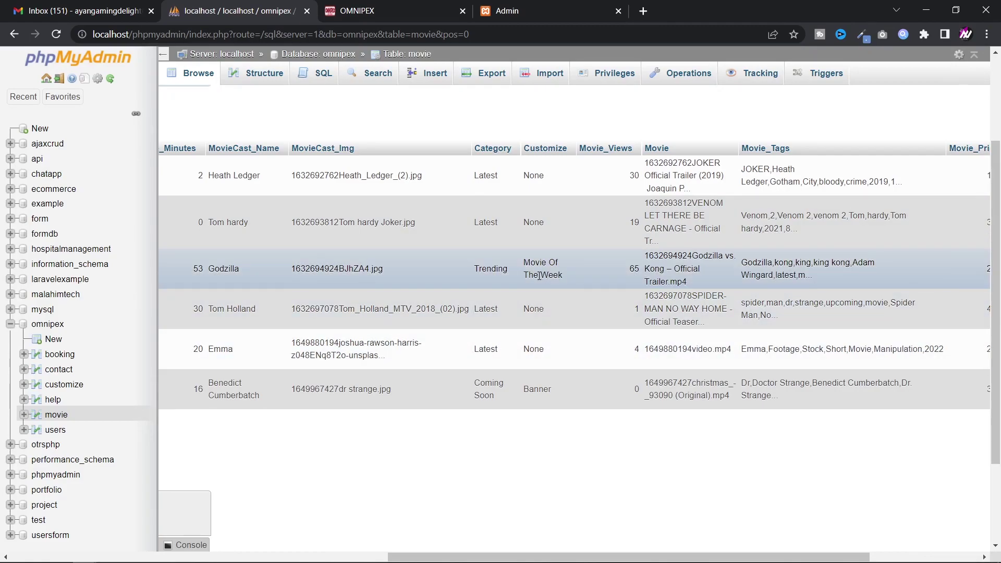
Set the Benedict Cumberbatch movie's Customize value to Movie Of The Week
double_click(543, 269)
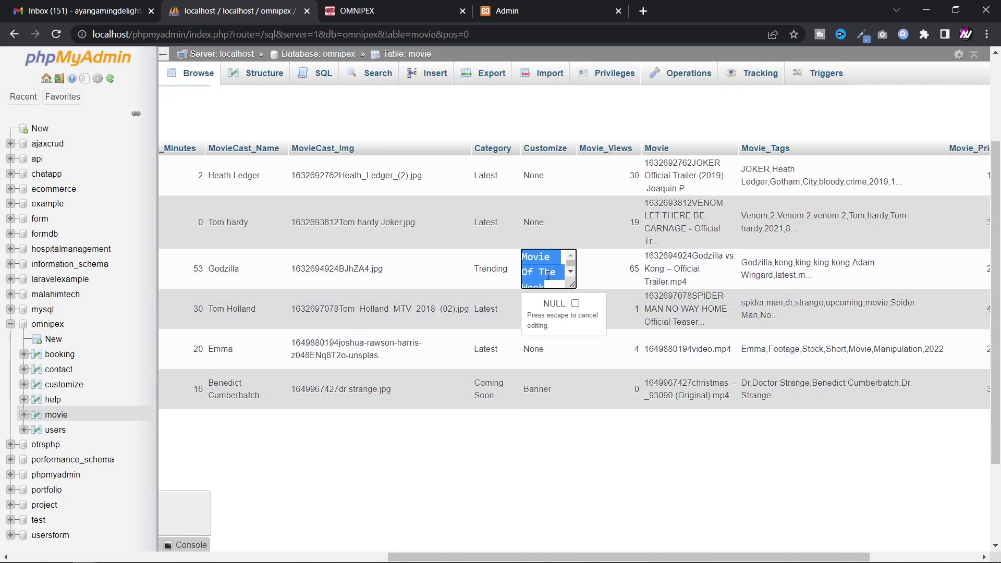
click(542, 392)
double_click(542, 390)
click(545, 396)
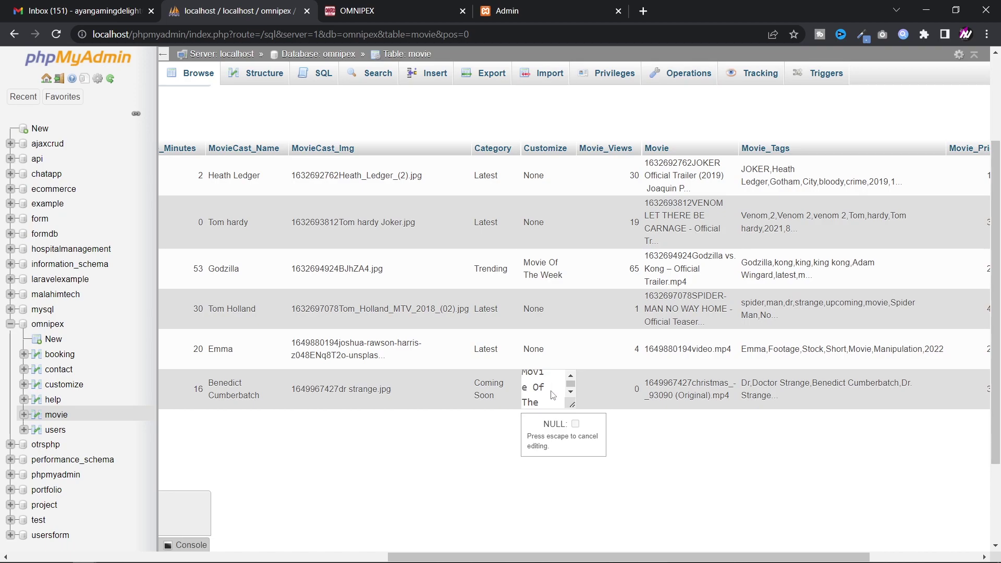
click(547, 333)
Set Emma's Customize value to Banner and Godzilla's to None
double_click(543, 265)
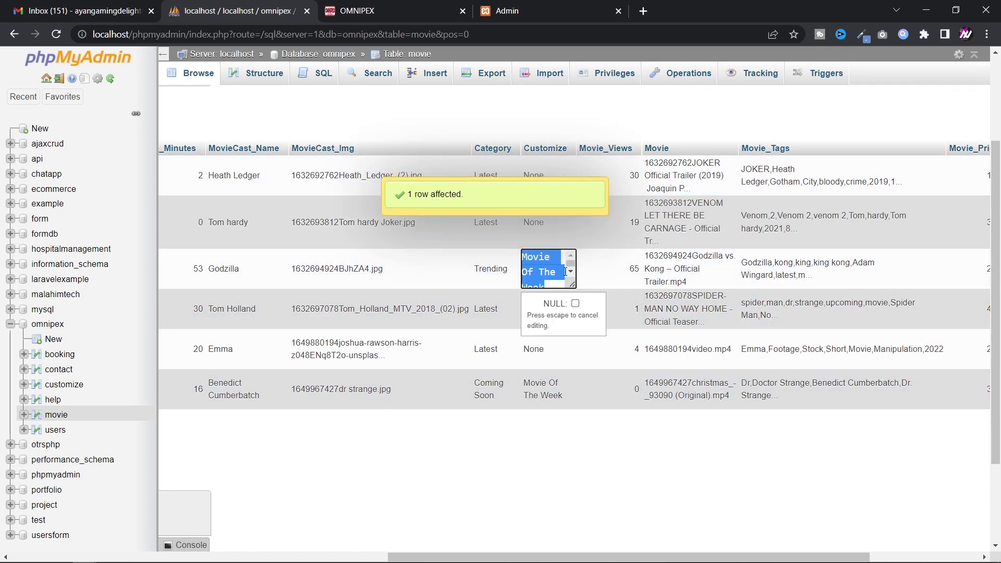
text(Banner)
click(636, 323)
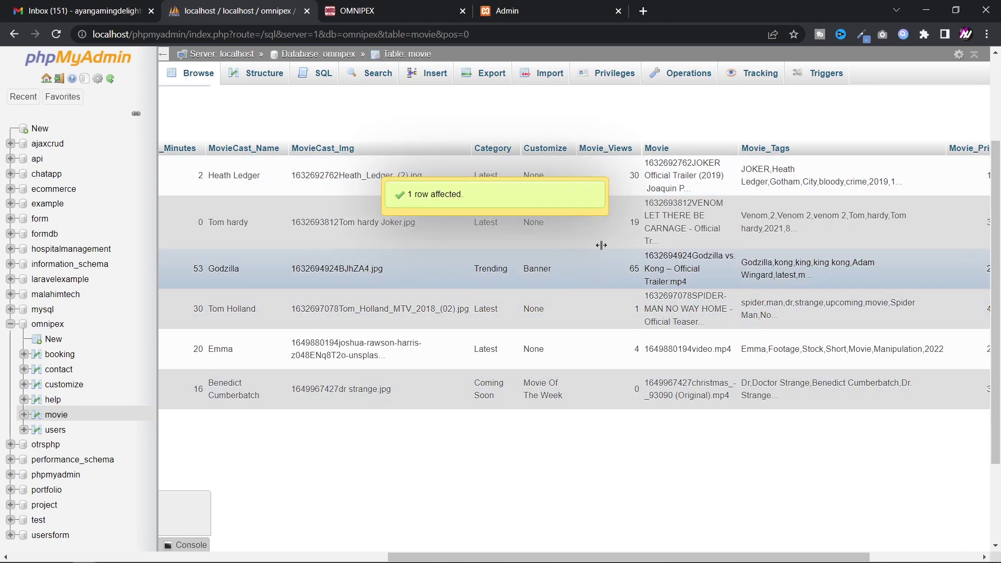
double_click(532, 269)
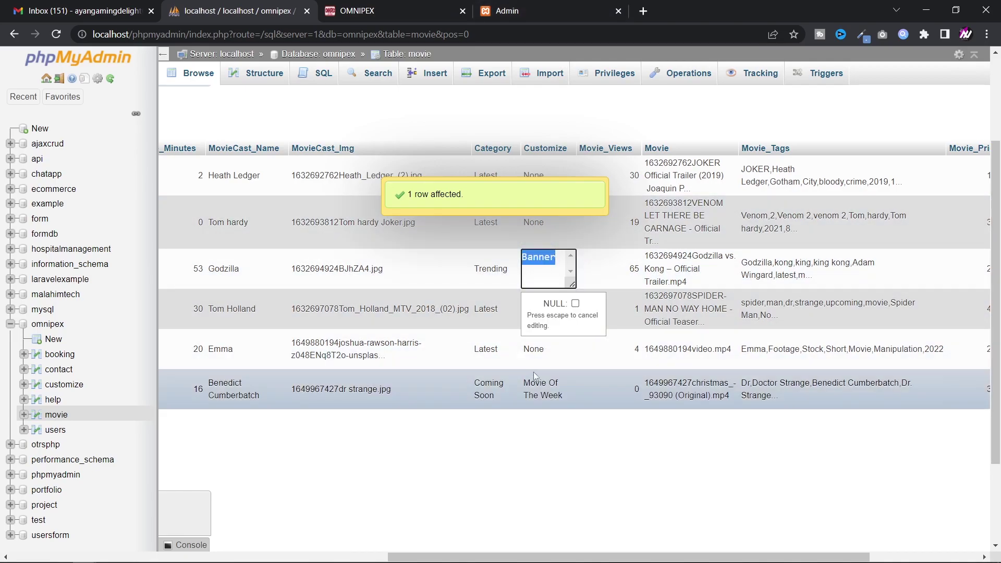
double_click(542, 349)
click(584, 361)
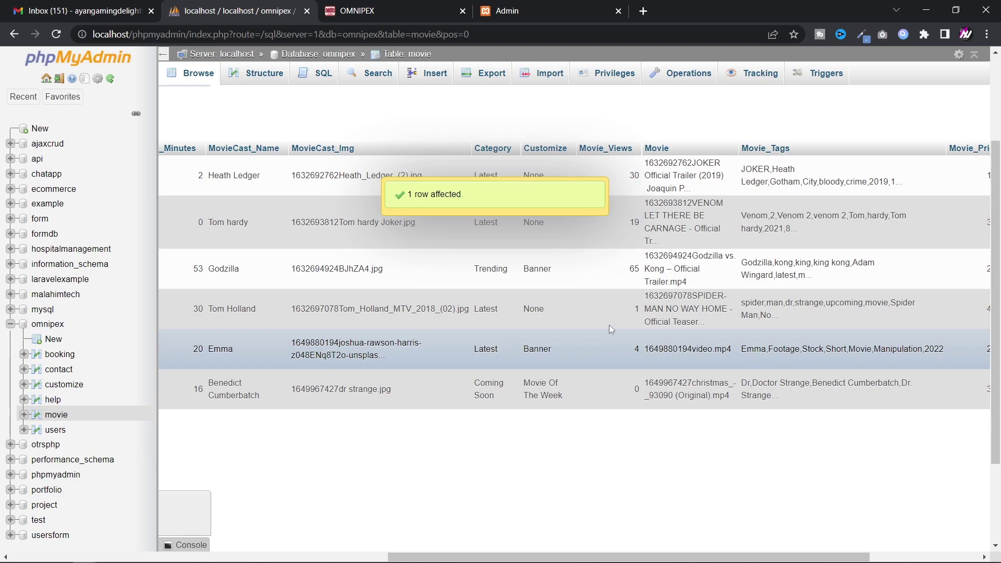
double_click(537, 266)
text(None)
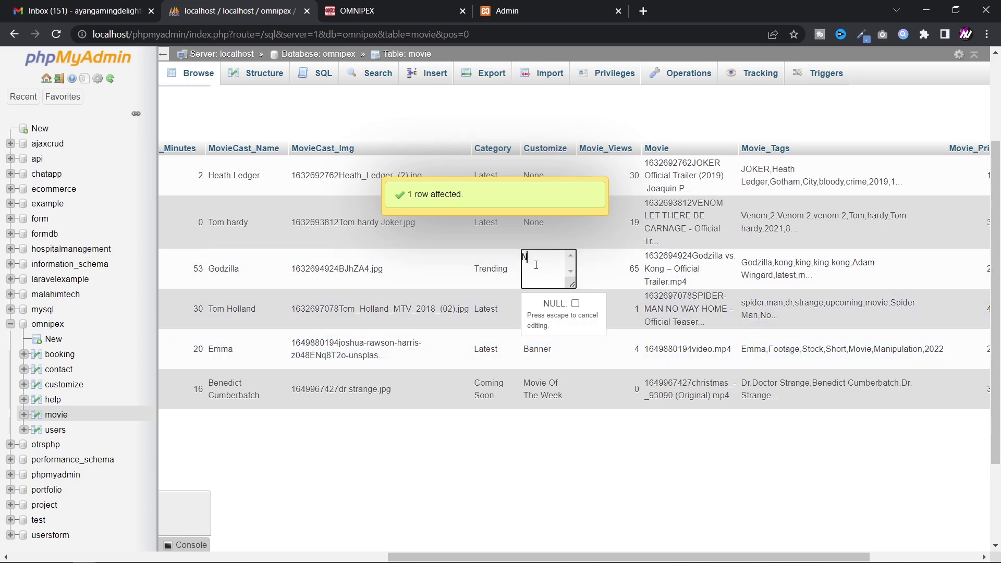
click(476, 4)
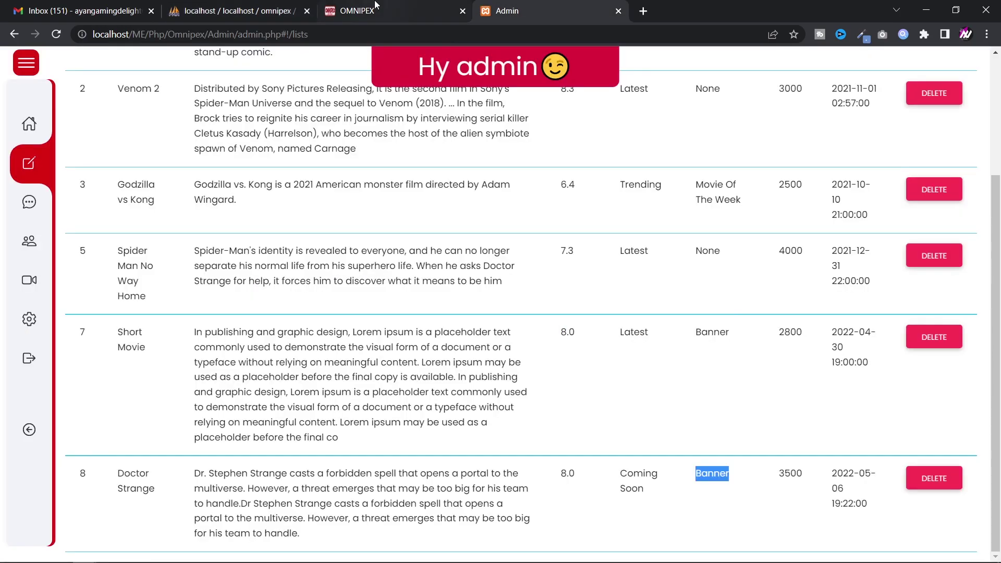
Reload the OMNIPEX homepage to see the updated banner
click(376, 8)
right_click(232, 371)
click(250, 214)
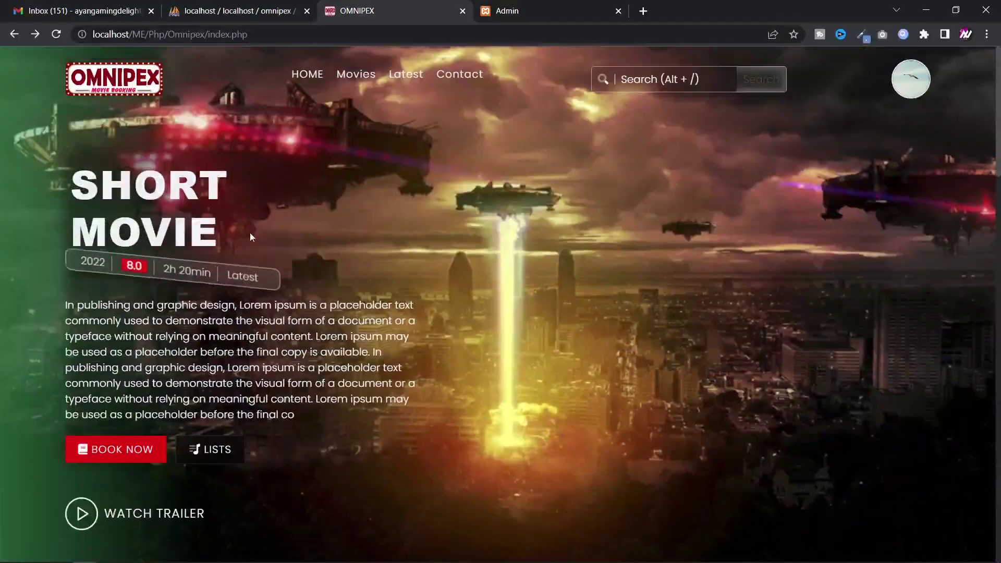
scroll(112, 399, down, 9)
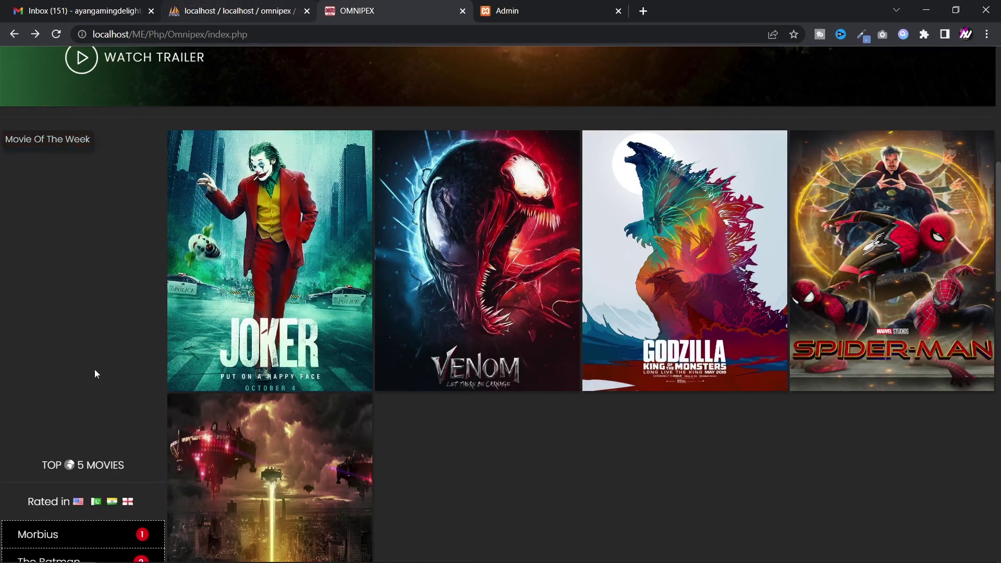
Set the Tom Holland movie's Customize value to Movie Of The Week
click(277, 7)
click(383, 8)
click(237, 10)
double_click(541, 395)
key(ctrl+c)
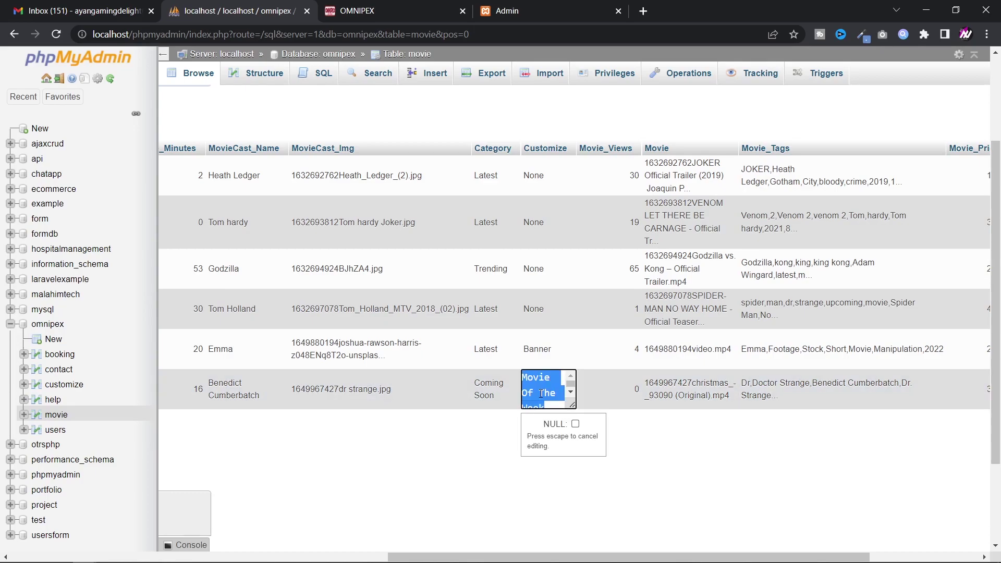
double_click(540, 346)
double_click(536, 306)
key(ctrl+v)
click(549, 365)
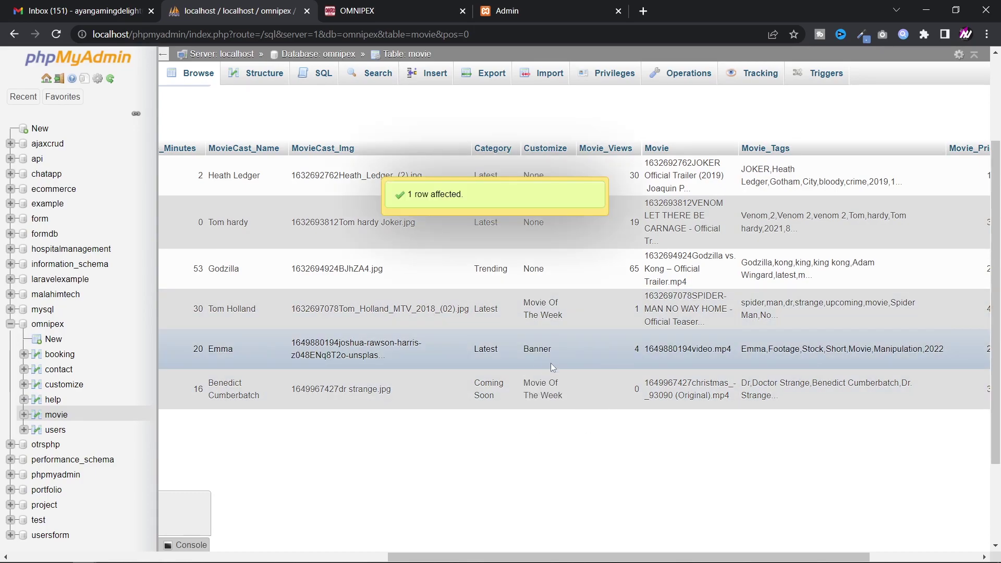
Reset the Benedict Cumberbatch movie's Customize value to None
double_click(542, 384)
key(BackSpace)
text(None)
key(Return)
click(414, 7)
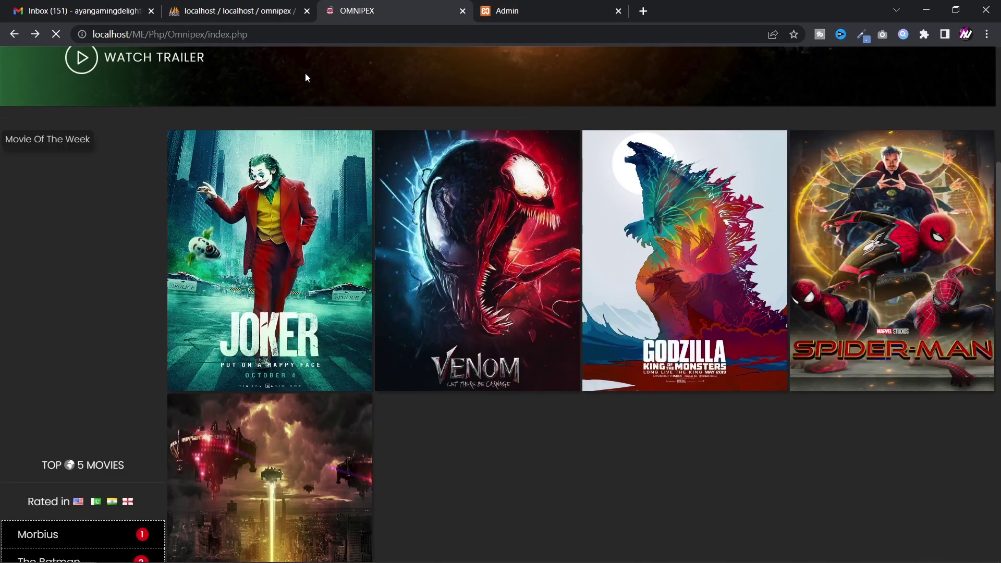
Reload OMNIPEX to show Spider-Man as Movie Of The Week, then view admin movies
key(F5)
mouse_move(90, 289)
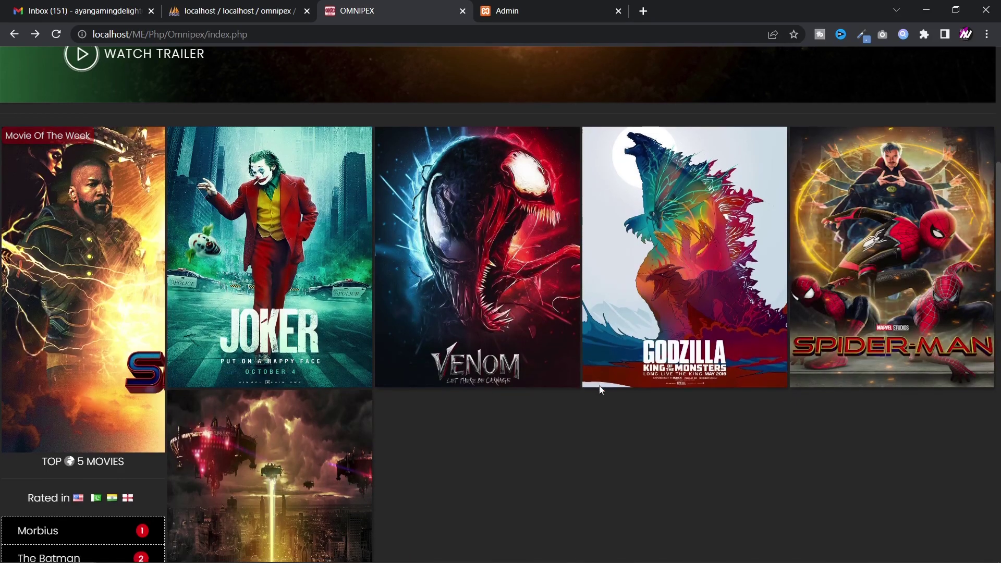
scroll(531, 380, down, 10)
scroll(529, 379, down, 8)
triple_click(375, 373)
click(739, 348)
key(Home)
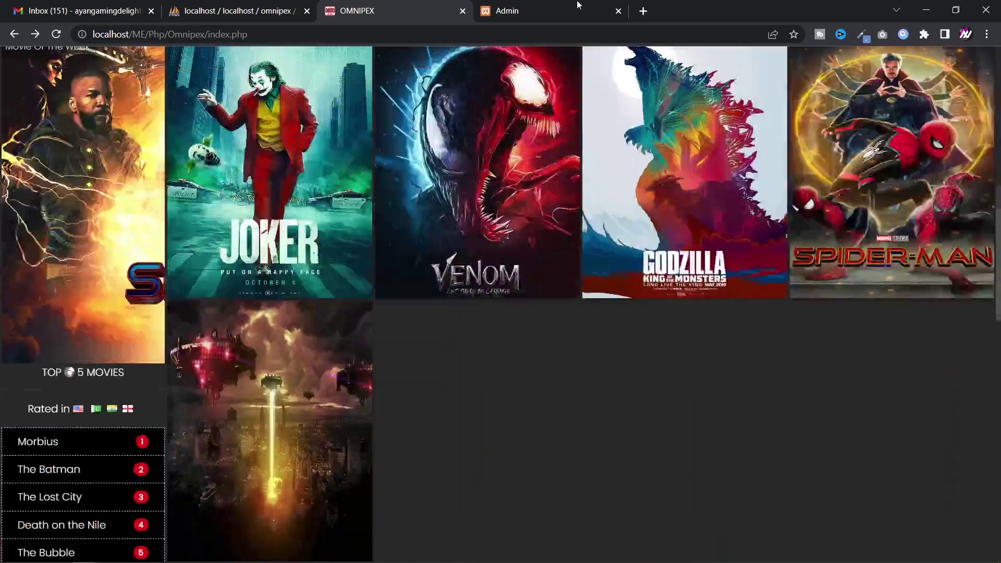
click(550, 6)
scroll(394, 286, up, 3)
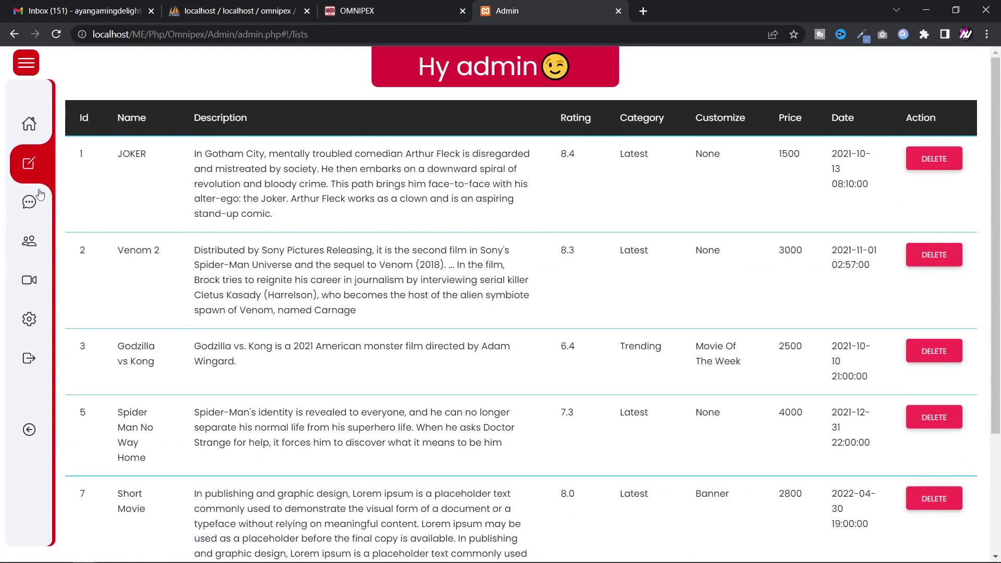
Review the Tester's contact message asking about a tutorial
click(39, 194)
double_click(345, 243)
shift+click(245, 243)
click(272, 345)
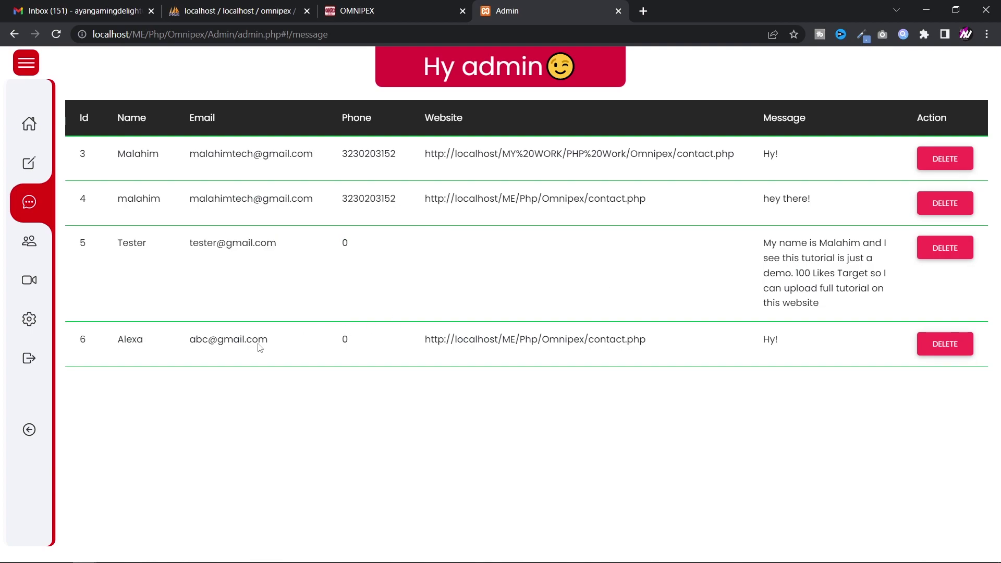
triple_click(823, 272)
double_click(818, 257)
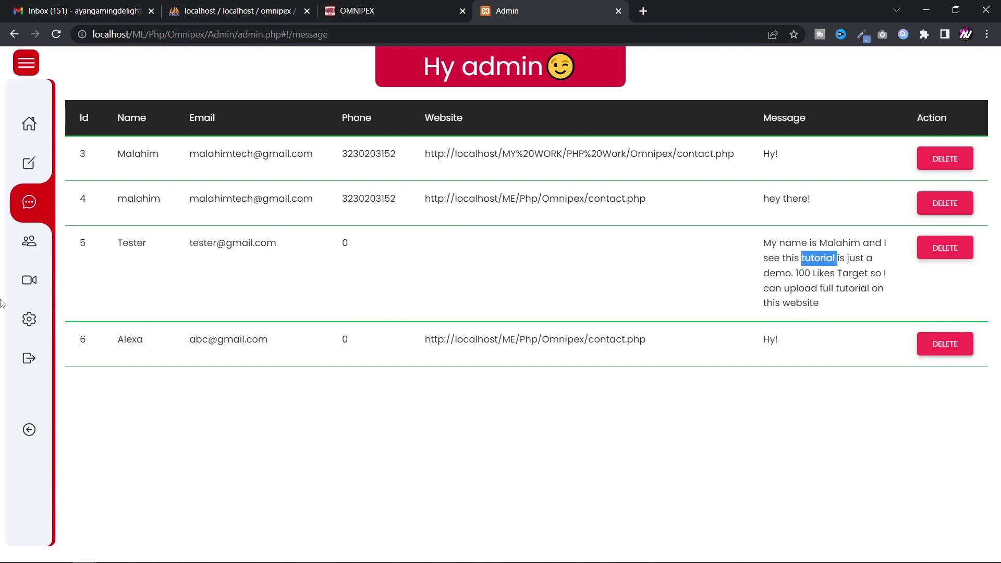
Look over the registered users list and the upload movie form
click(30, 248)
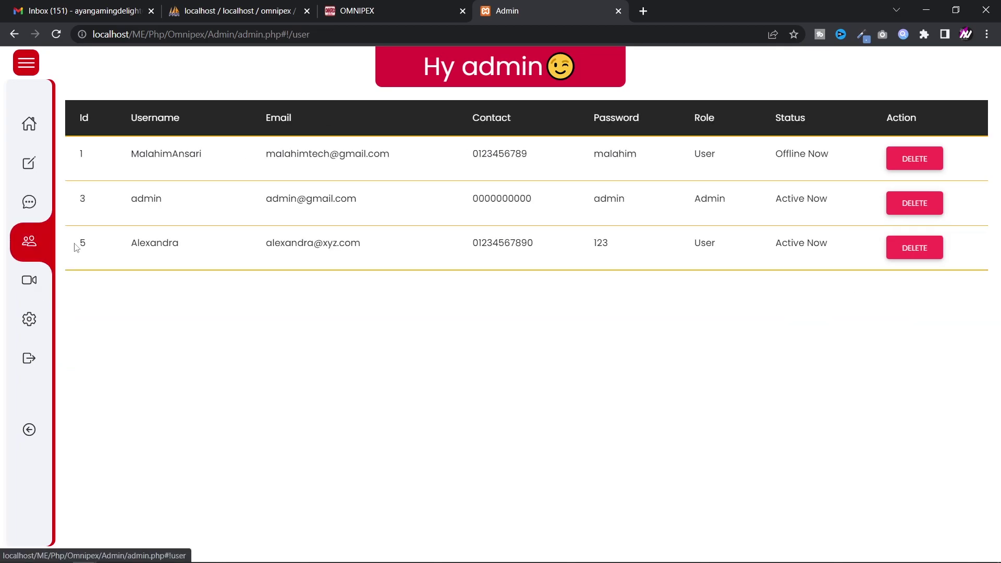
drag(418, 234, 204, 241)
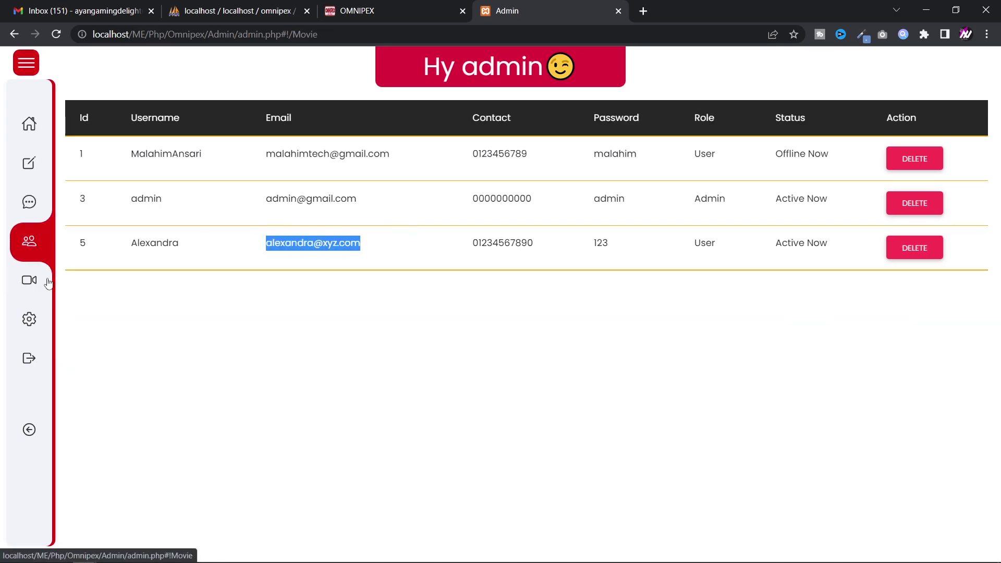
click(21, 284)
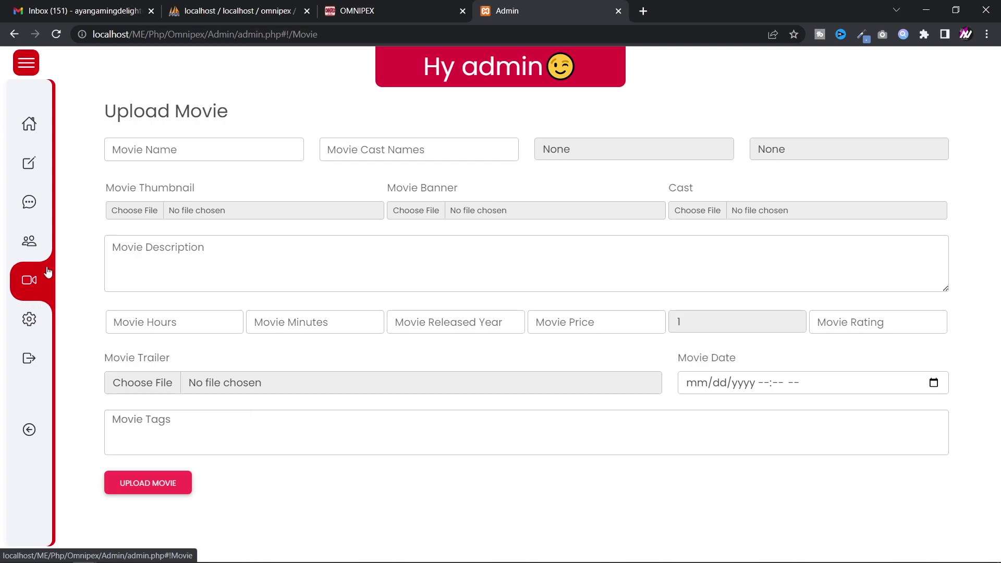
Check the dashboard's Total Register, Admins, Users and Active Users counts
click(30, 127)
drag(125, 126, 76, 120)
drag(324, 121, 310, 115)
drag(563, 125, 545, 122)
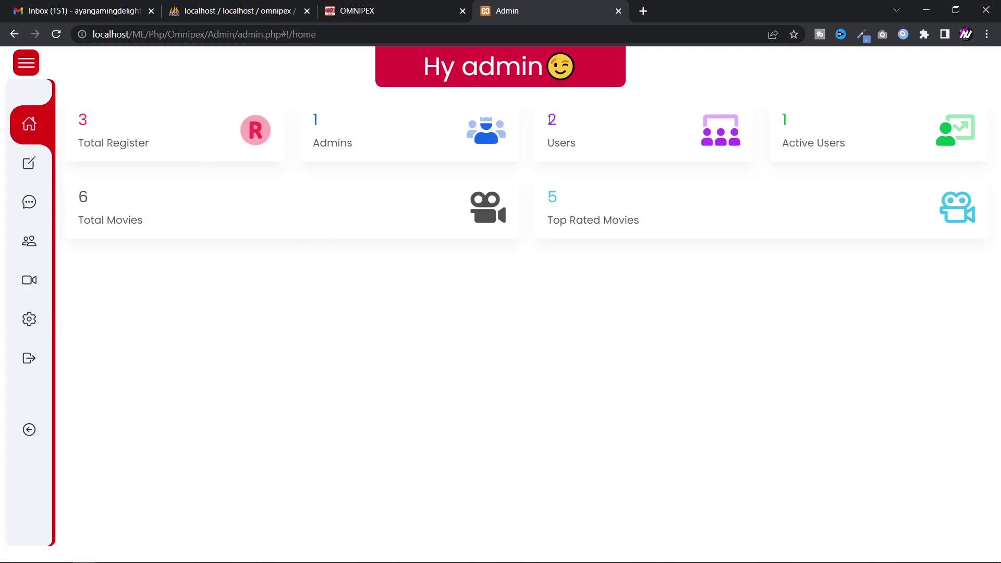
drag(803, 128, 777, 126)
drag(337, 131, 312, 116)
click(489, 129)
drag(777, 126, 789, 123)
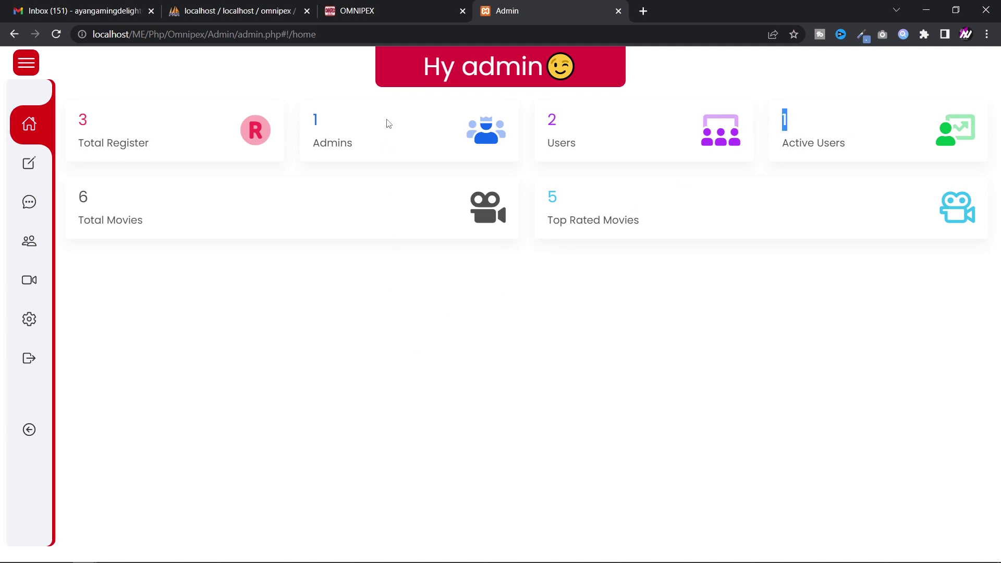
Inspect the users' statuses, noting the admin user shows Active Now, then open admin settings
click(29, 241)
drag(821, 153, 701, 154)
click(793, 194)
double_click(797, 245)
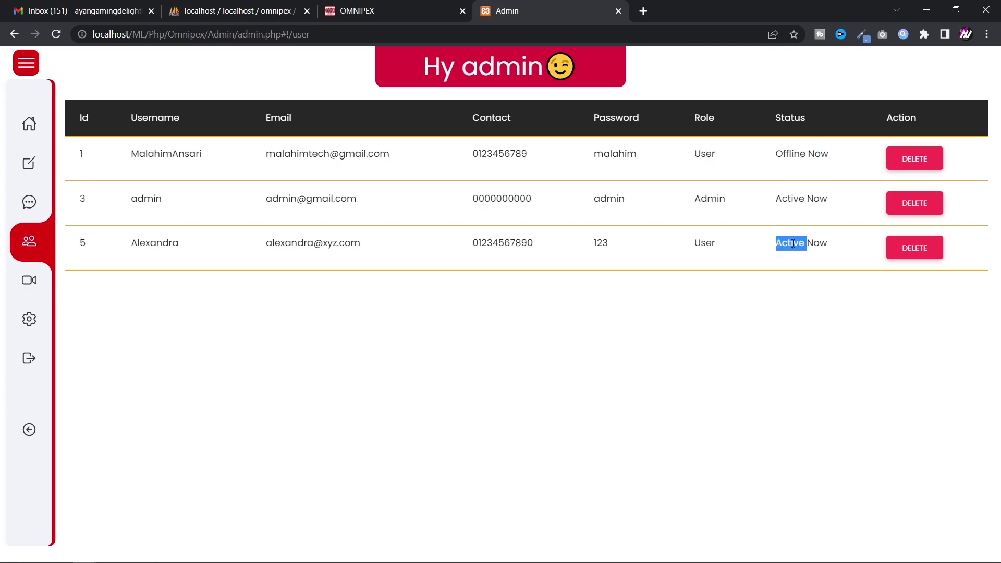
double_click(718, 197)
triple_click(780, 201)
click(597, 200)
click(29, 319)
On the OMNIPEX home page, look over the top five list including The Batman
key(ctrl+2)
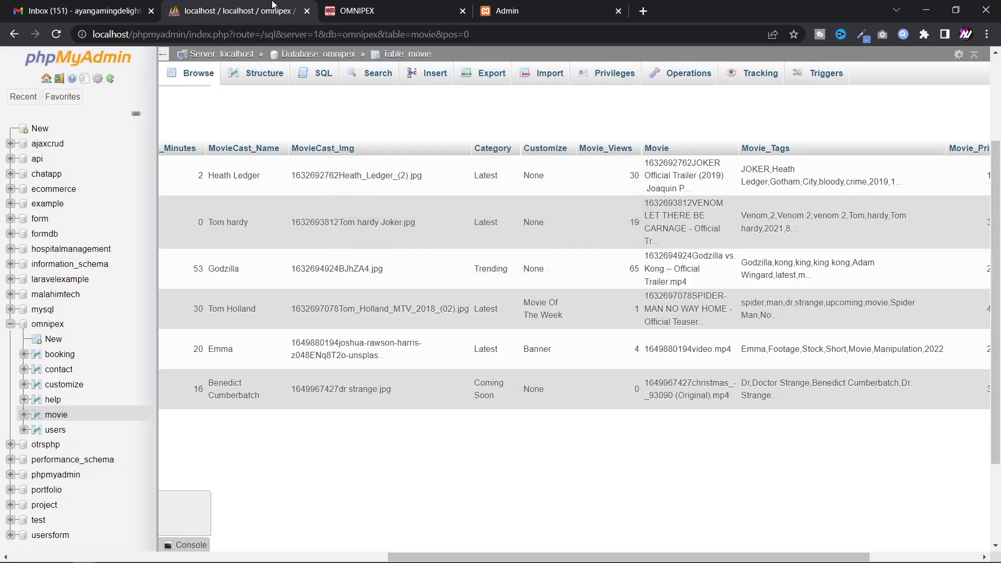
key(ctrl+3)
scroll(65, 431, down, 3)
drag(61, 248, 17, 248)
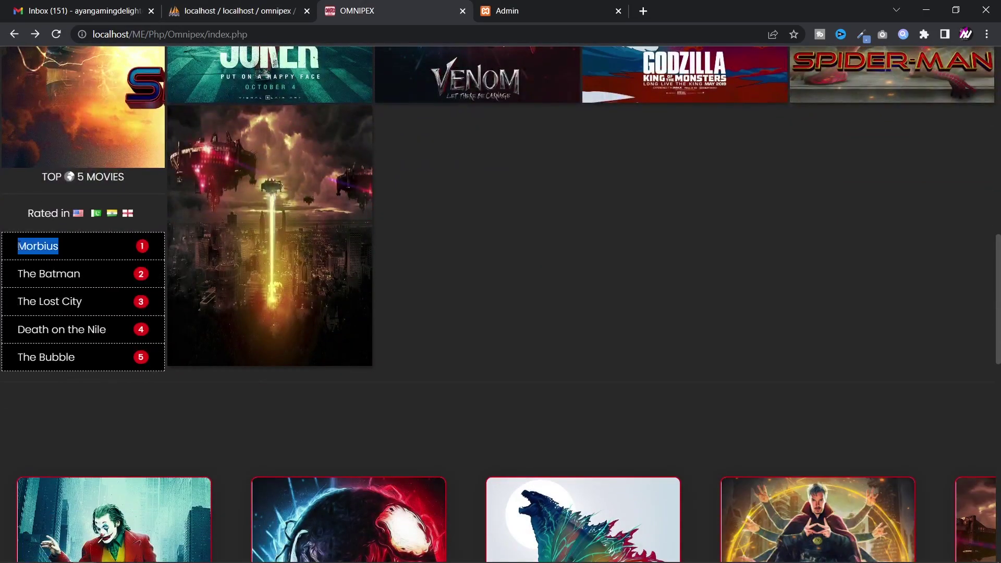
double_click(62, 273)
click(68, 319)
scroll(550, 444, up, 5)
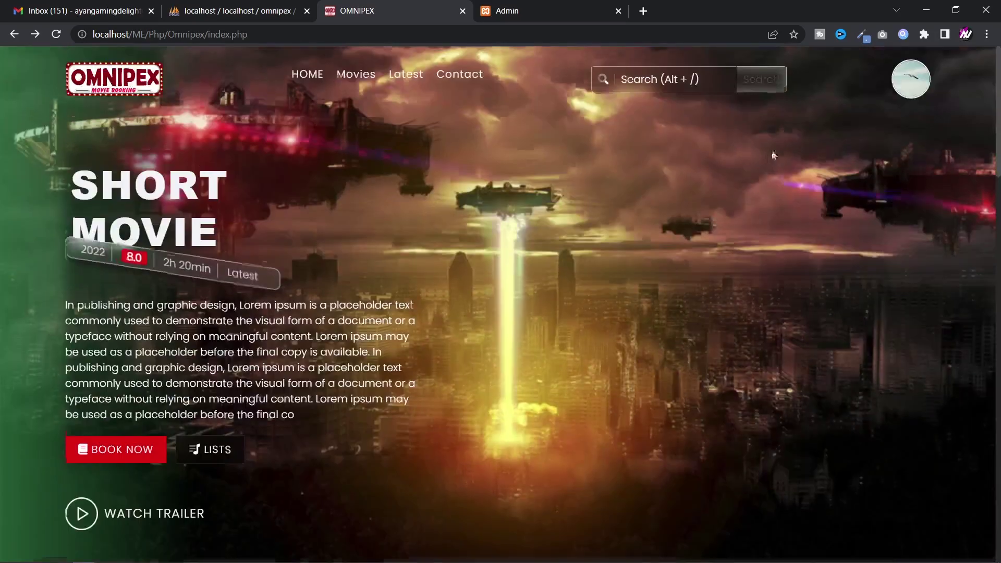
Ask the help chatbot 'Edit Profile' from the account menu's help chat
click(906, 89)
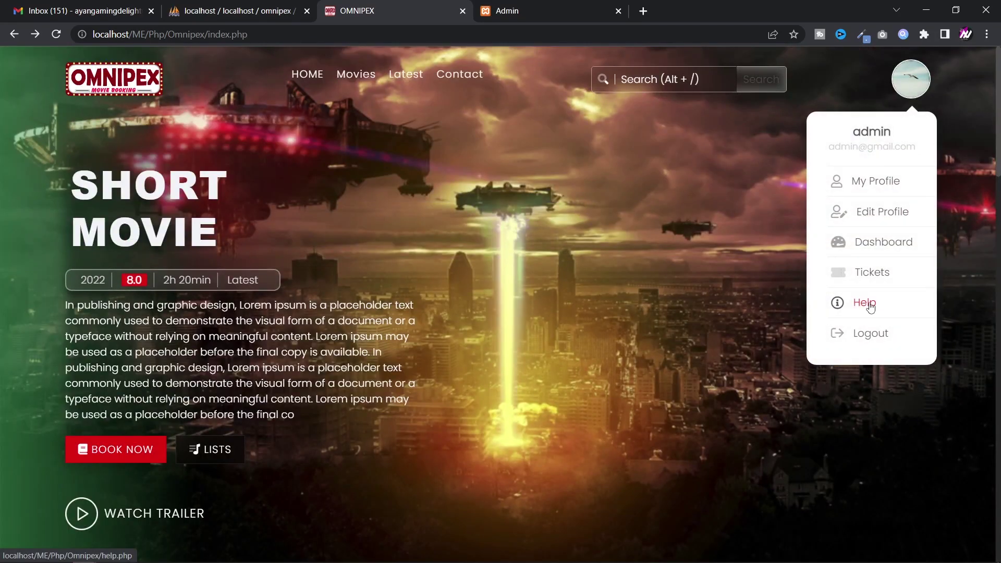
click(869, 308)
click(493, 412)
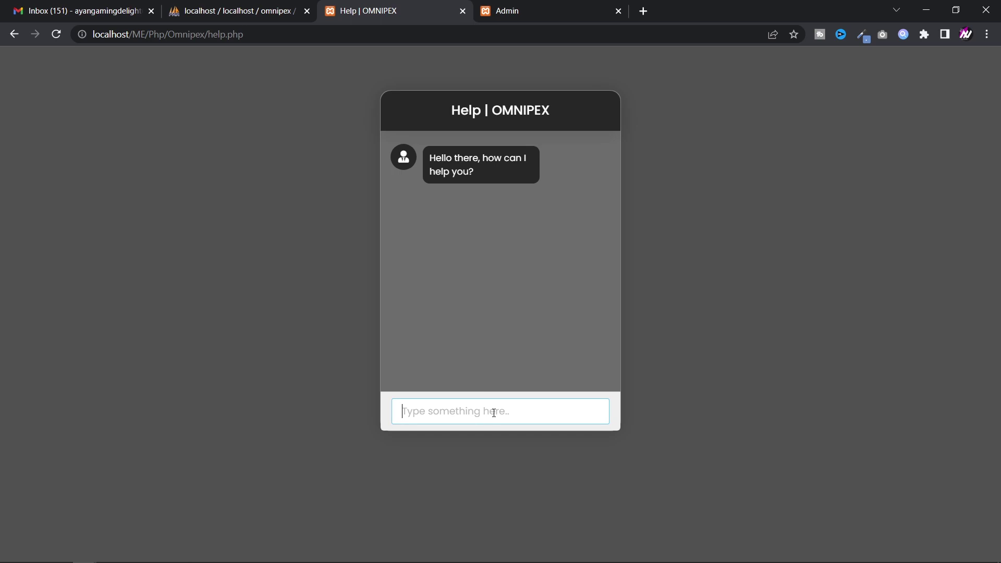
text(Edit P)
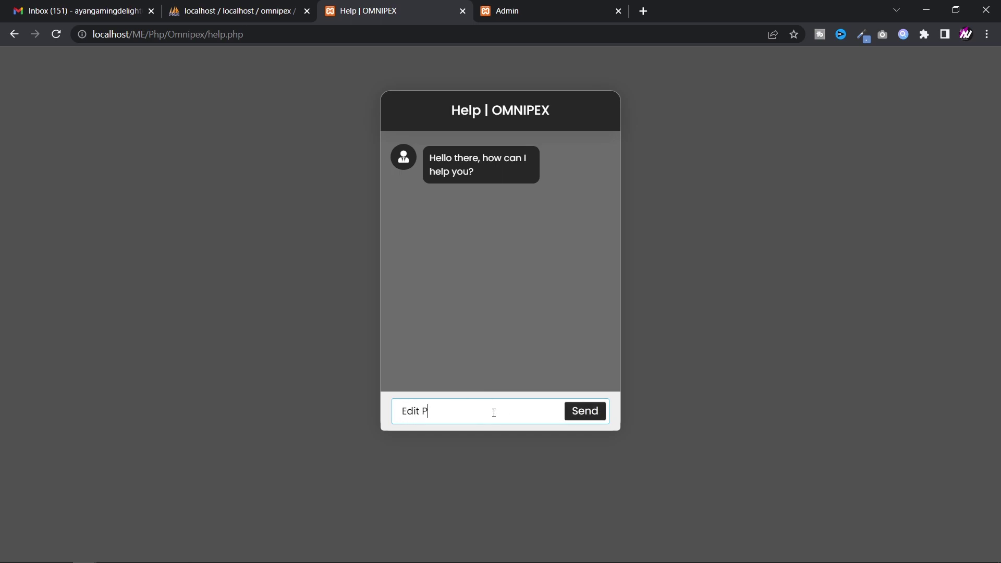
text(rofile)
click(566, 411)
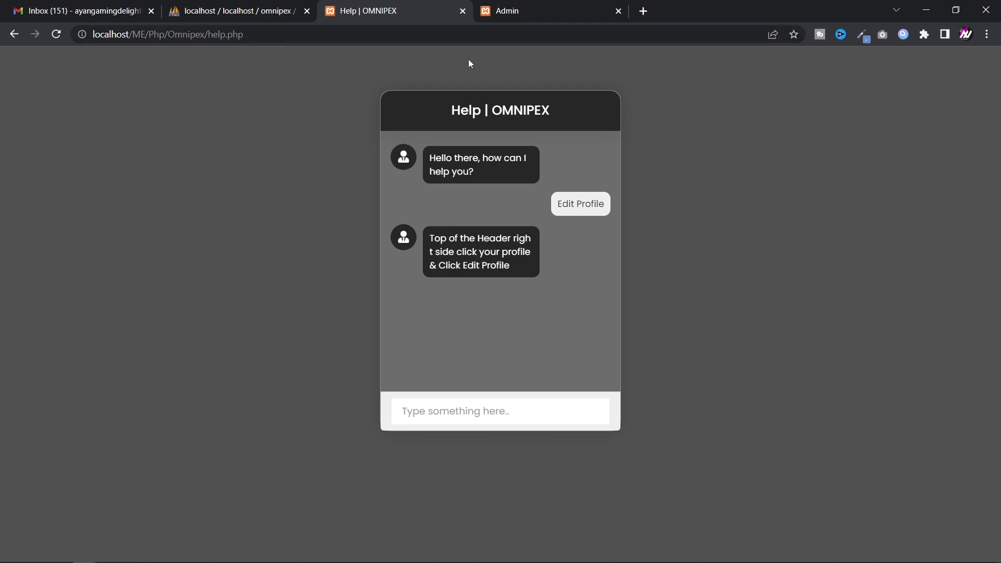
Compare the chatbot's answer with the actual Edit Profile page from the profile menu
click(503, 10)
click(213, 154)
click(30, 430)
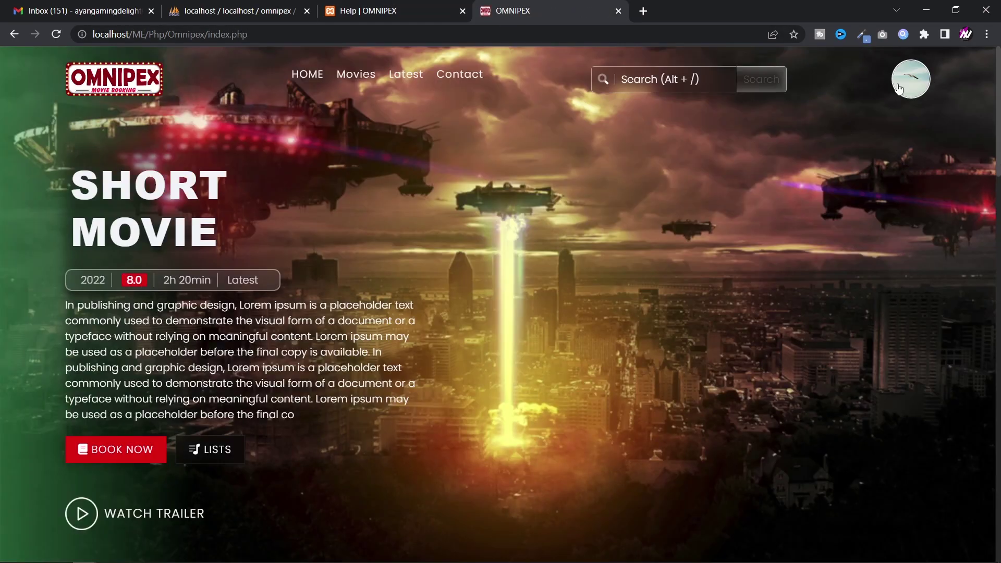
click(898, 88)
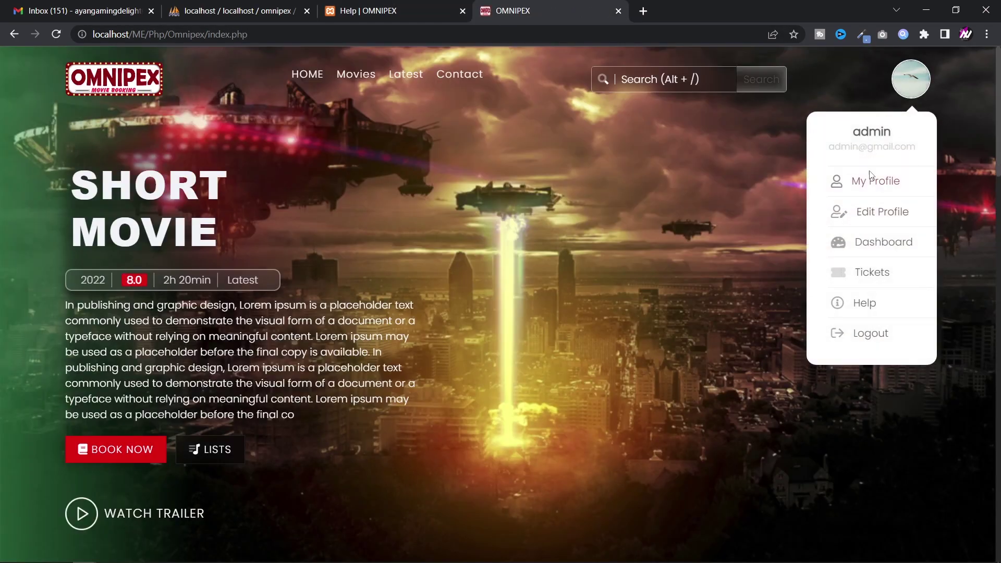
click(376, 10)
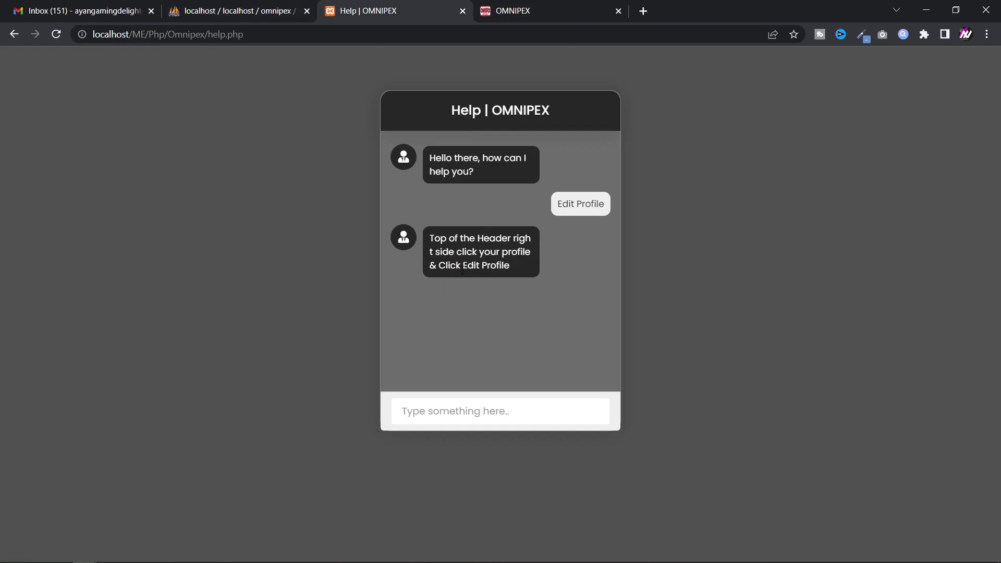
click(490, 8)
click(881, 211)
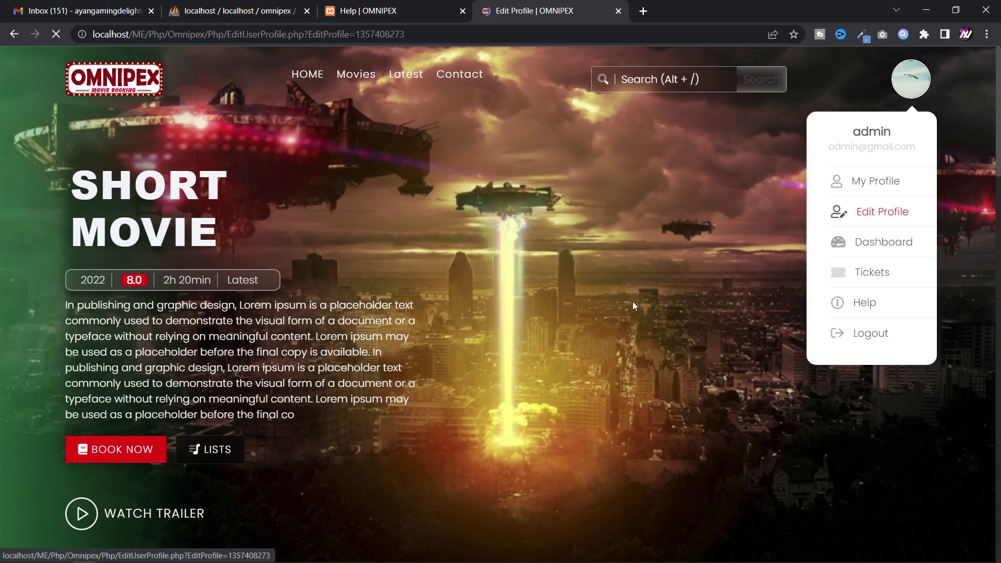
click(14, 33)
Ask the help chatbot about a forgotten password ('for')
click(427, 19)
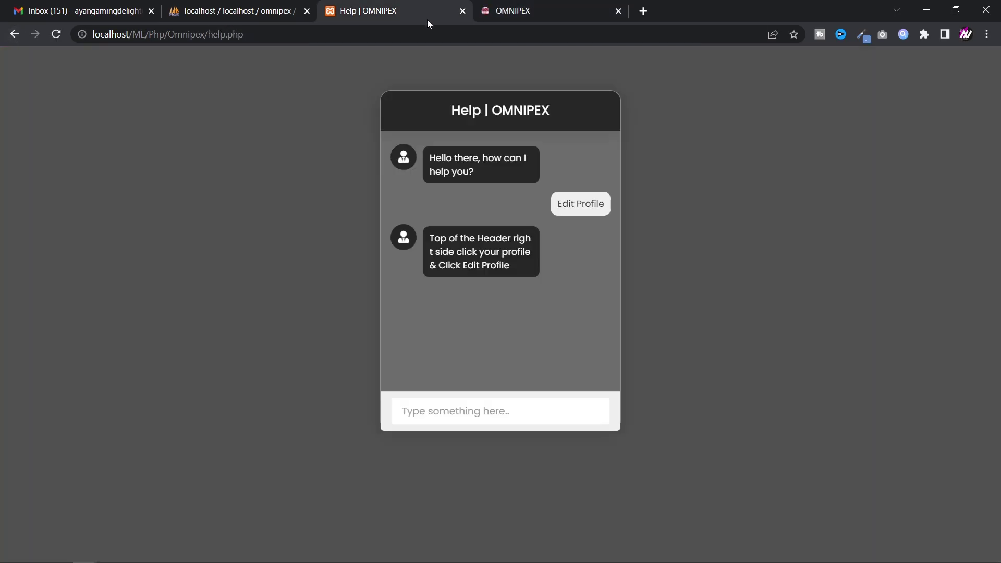
click(456, 411)
text(forgot password)
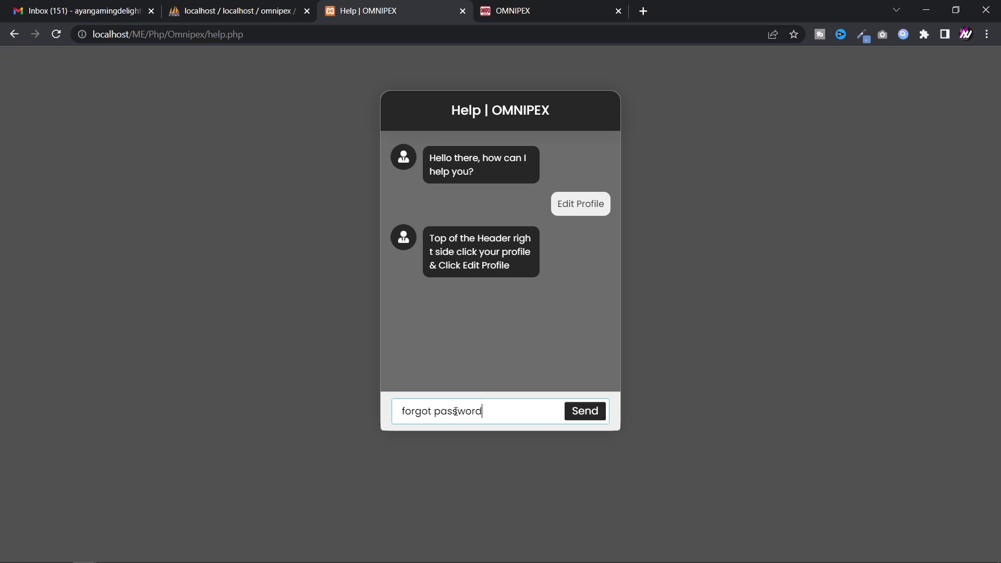
click(568, 421)
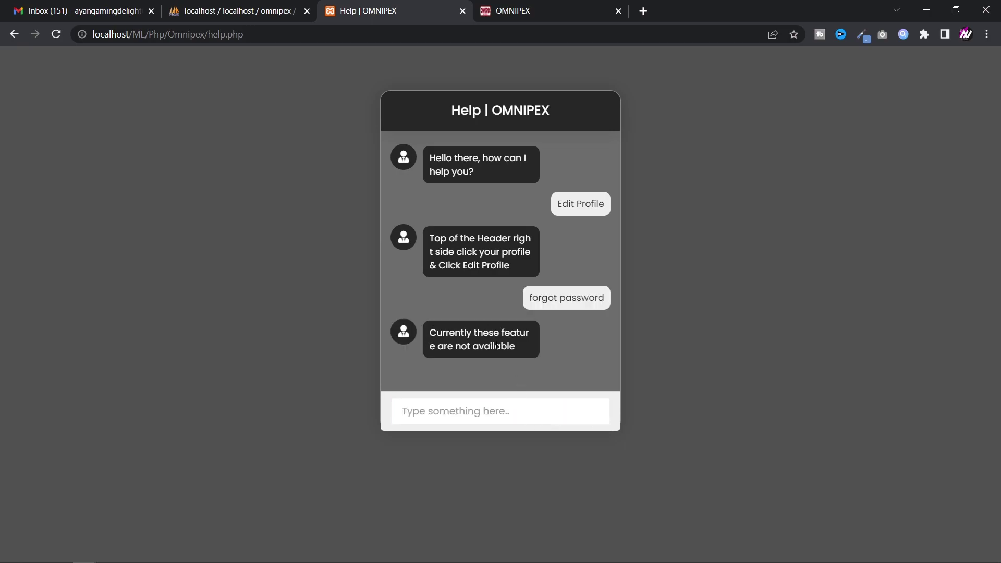
Check the profile menu against the chat answer, then switch to the private window
click(522, 10)
click(905, 79)
click(904, 78)
key(ctrl+shift+Tab)
click(483, 6)
click(910, 87)
click(396, 6)
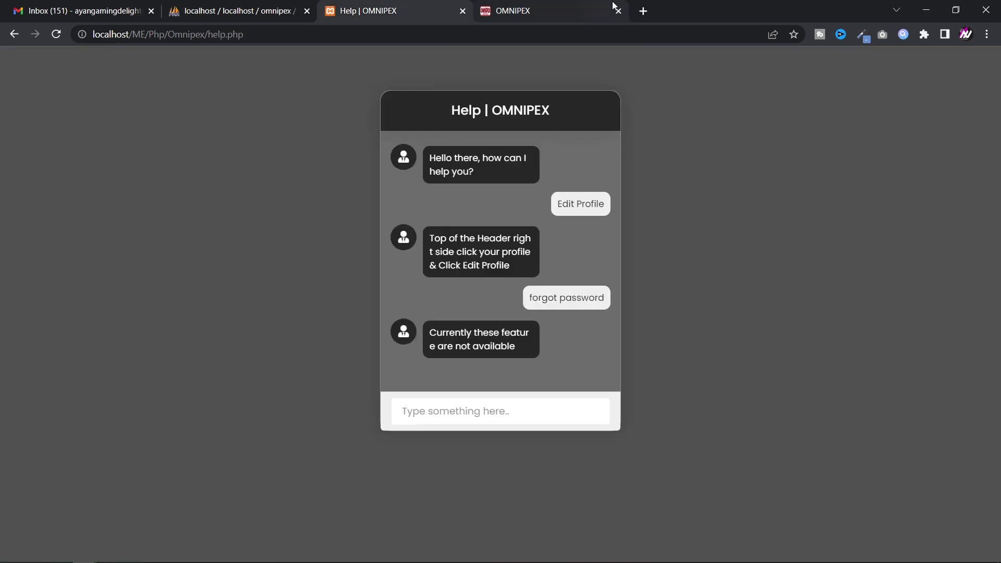
key(alt+Tab)
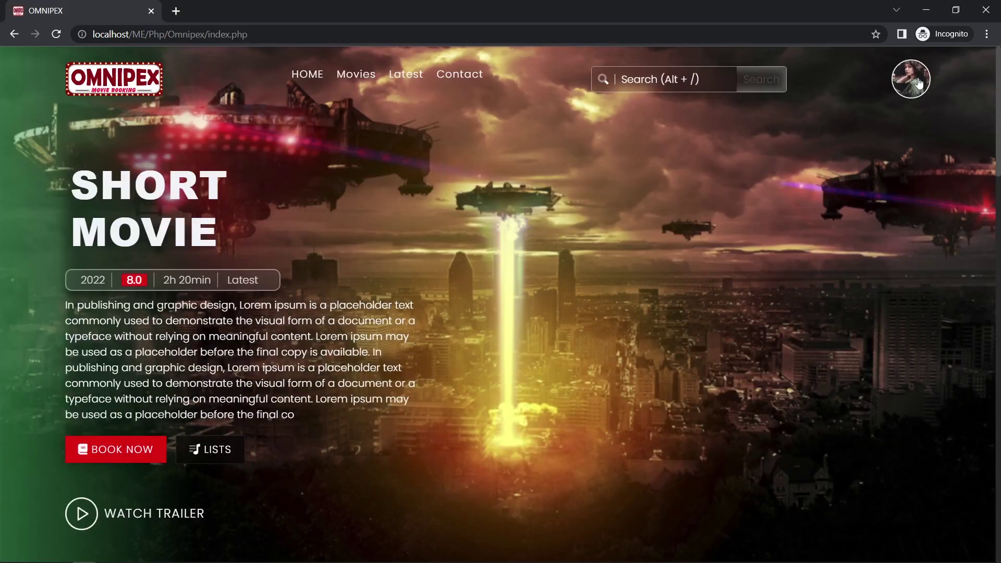
Log out the other user in Incognito, then open Dashboard from the admin's profile menu
click(918, 82)
double_click(866, 132)
triple_click(865, 147)
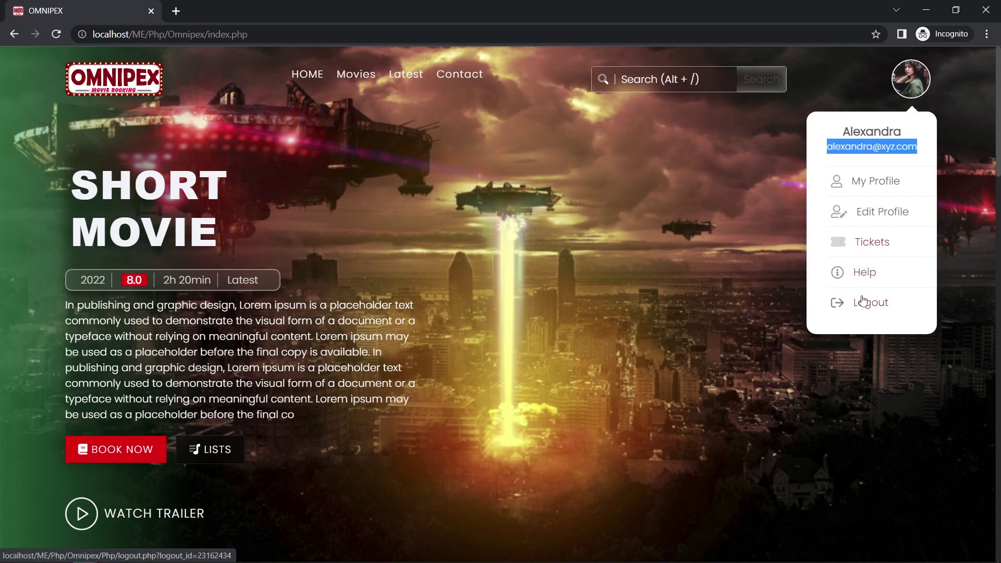
click(863, 304)
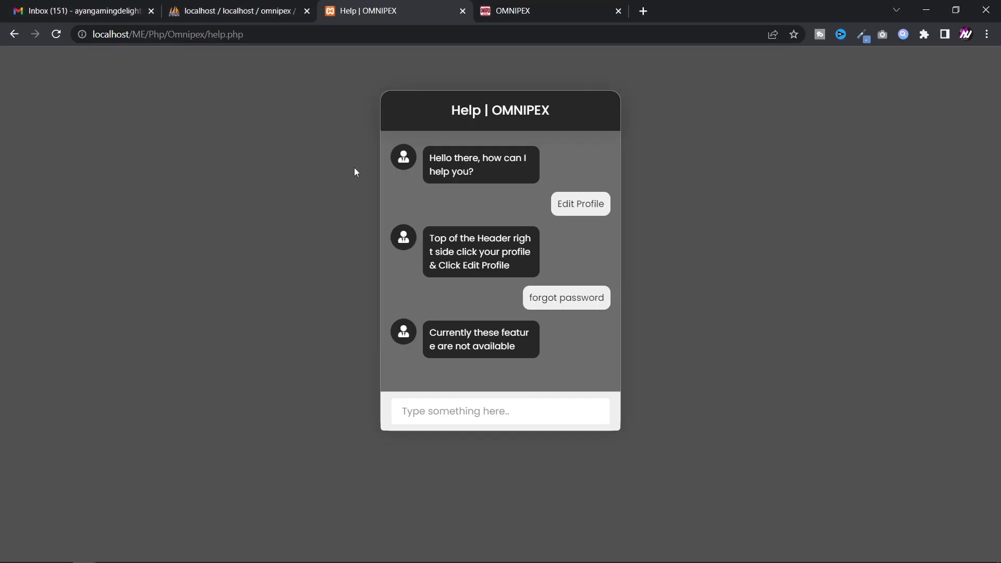
click(519, 6)
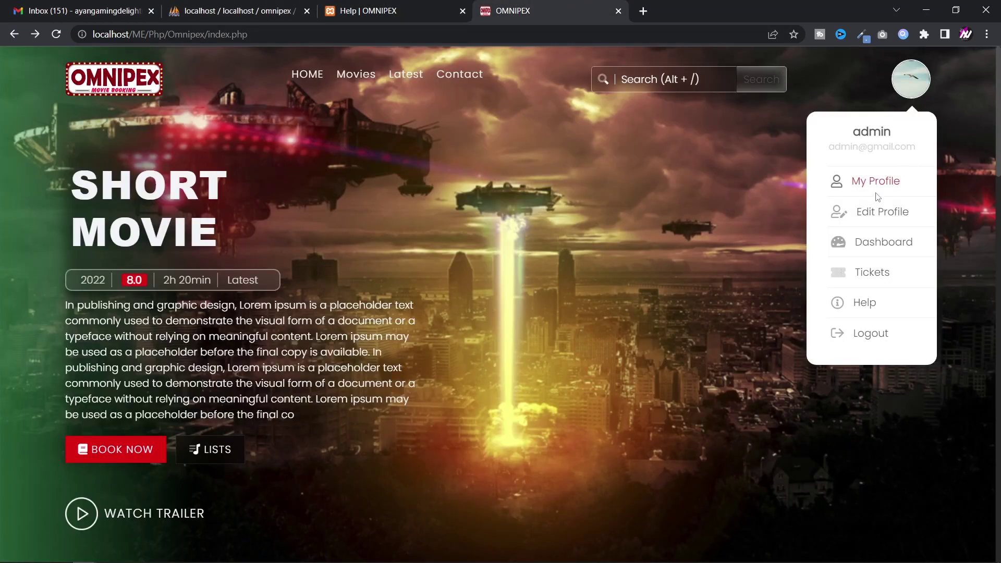
click(873, 244)
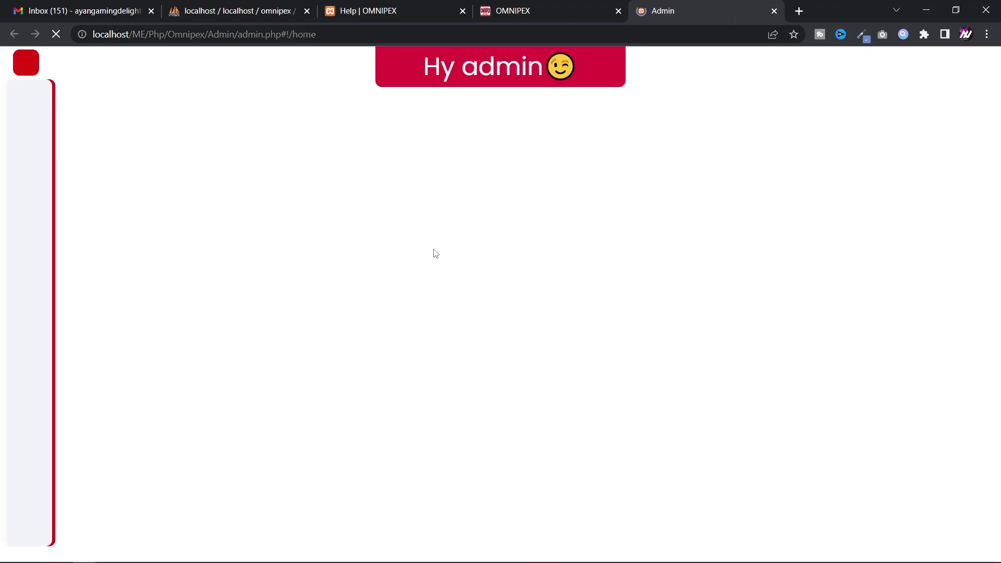
Close the extra tab and confirm only admin is Active Now, others Offline Now
middle_click(499, 6)
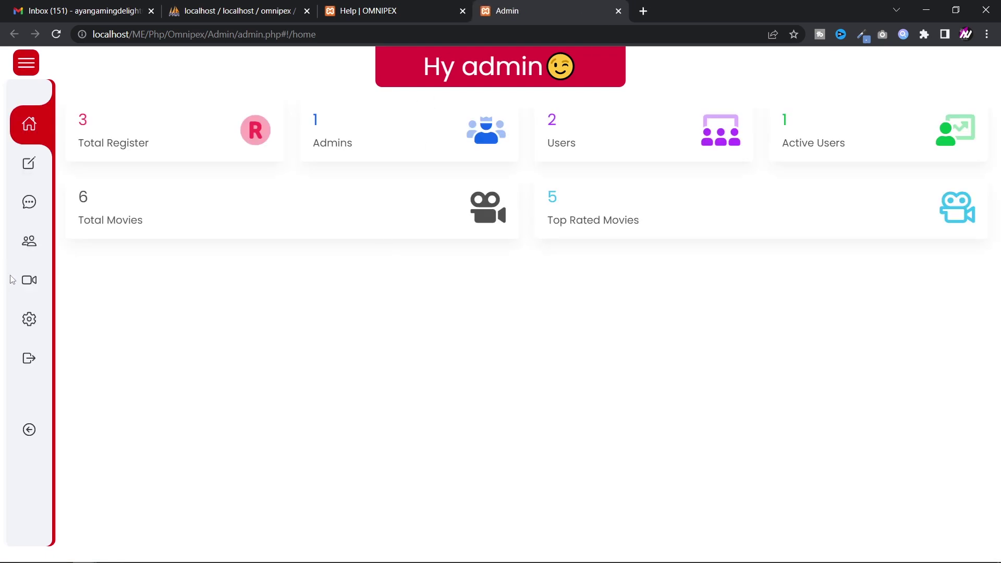
click(26, 320)
click(32, 240)
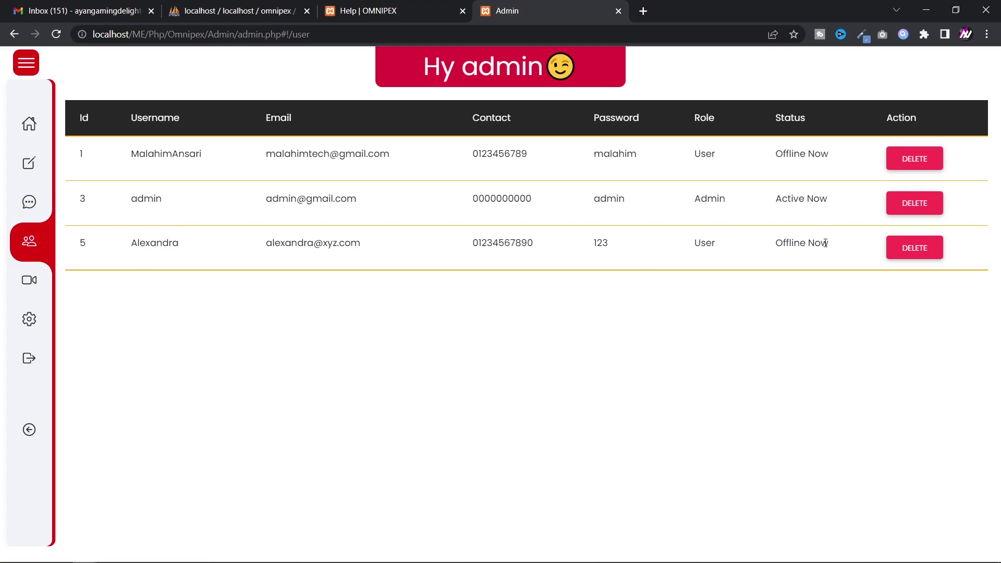
drag(840, 247, 771, 246)
drag(843, 149, 747, 152)
drag(772, 199, 831, 198)
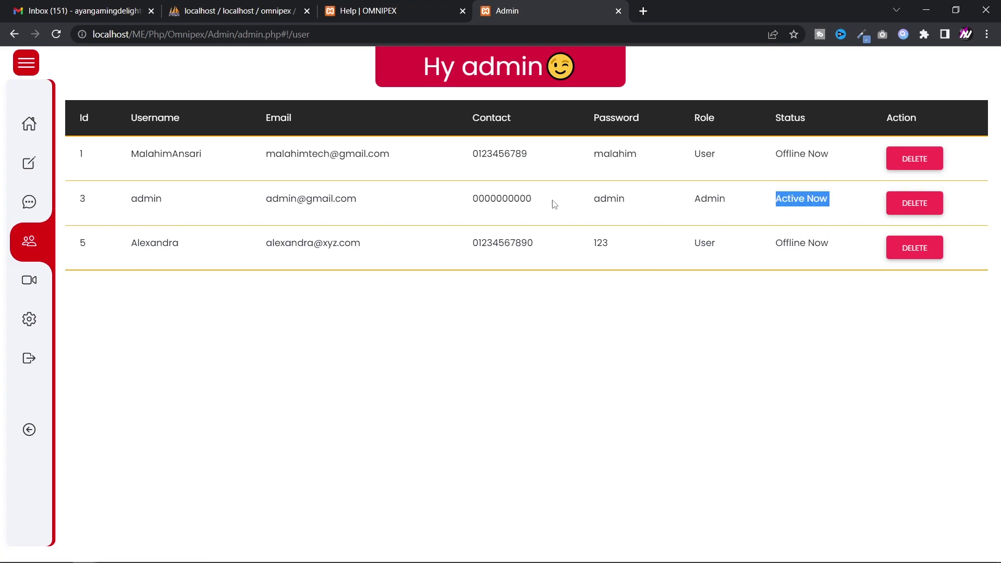
Verify the dashboard's Active Users count of 1, then view the contact messages table
click(30, 125)
right_click(490, 365)
key(Escape)
drag(815, 132, 780, 123)
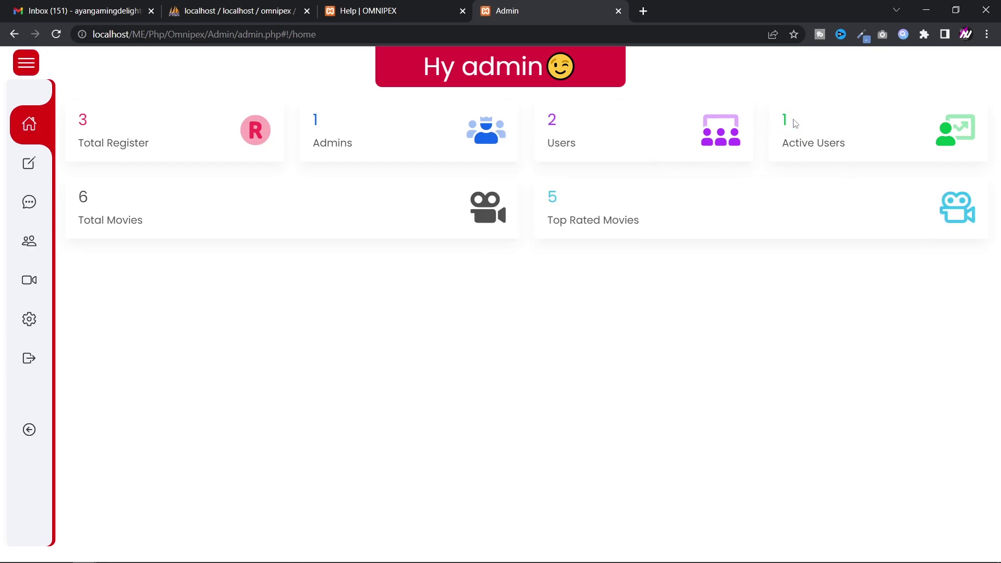
click(29, 202)
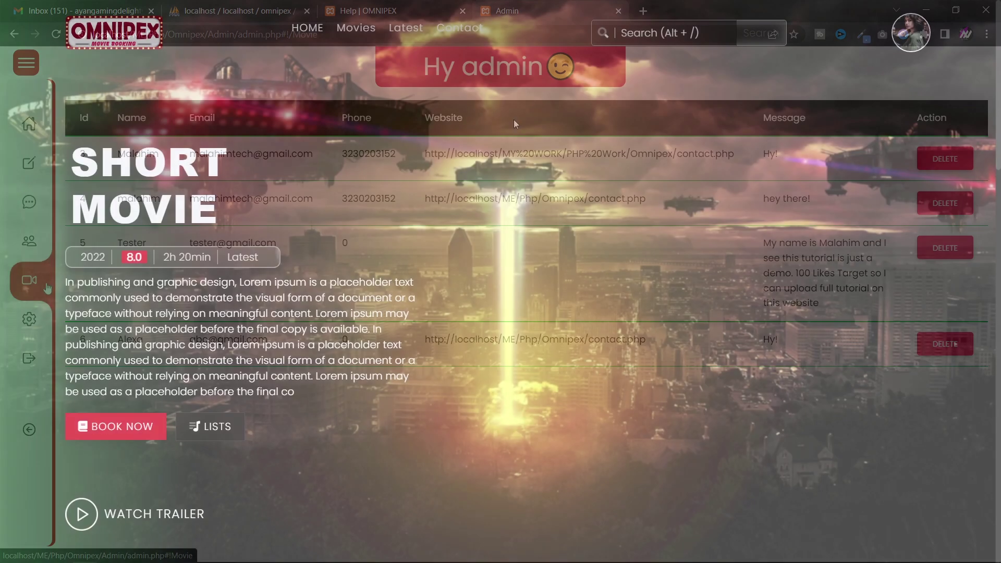
Exit full screen, open Short Movie's detail page, go back and play its trailer
key(F11)
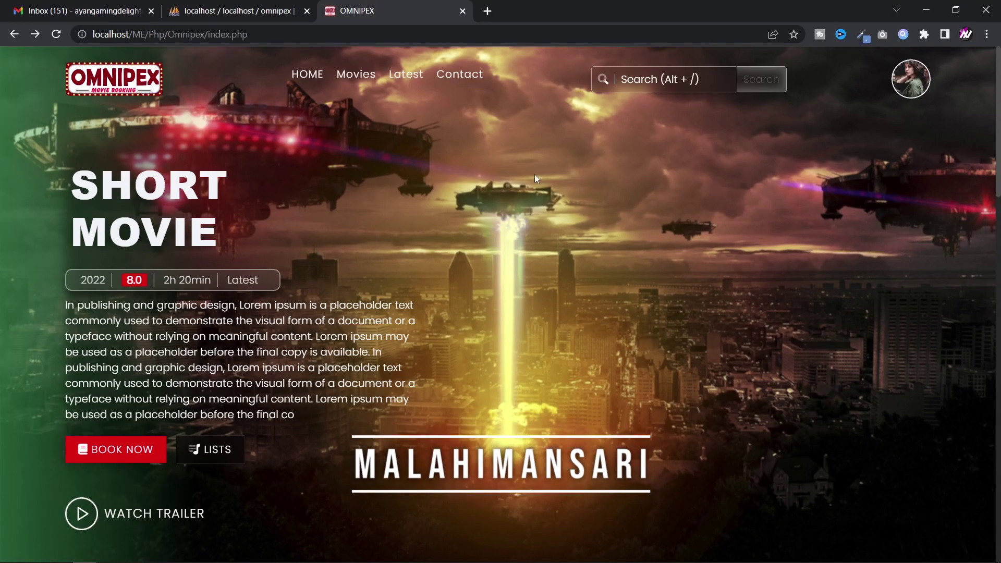
scroll(536, 174, down, 2)
scroll(214, 201, up, 2)
scroll(152, 283, down, 2)
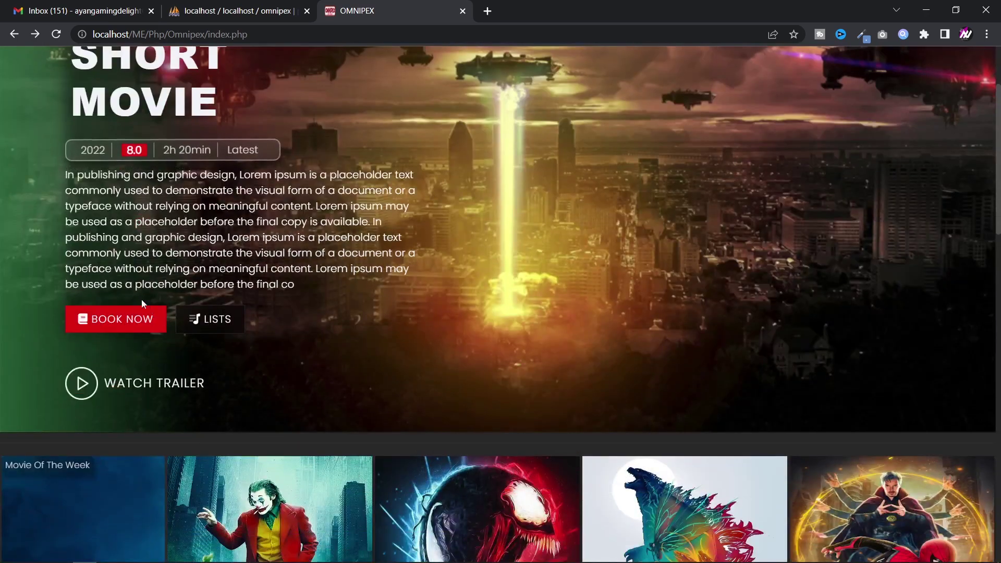
click(121, 324)
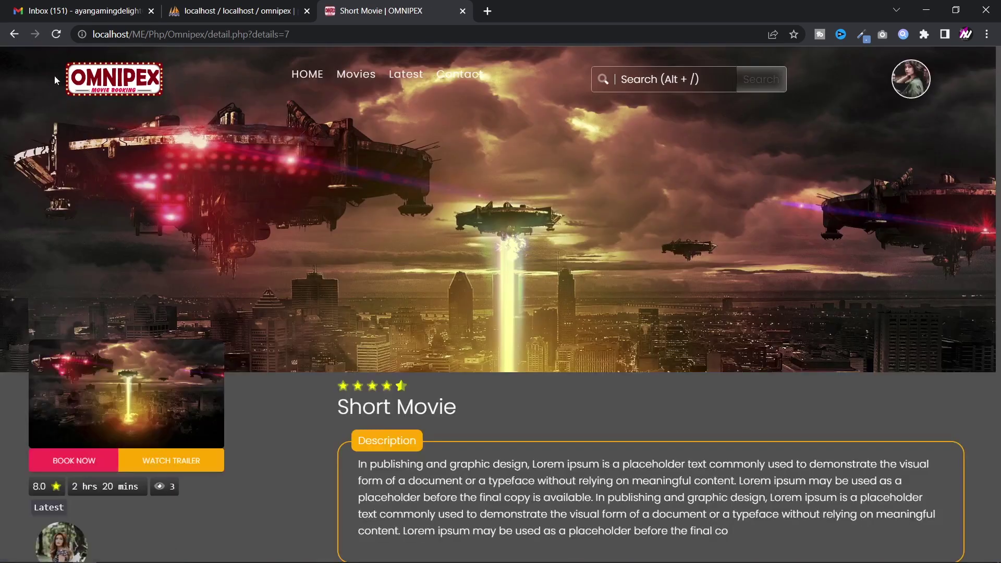
click(15, 34)
scroll(177, 312, down, 1)
click(177, 316)
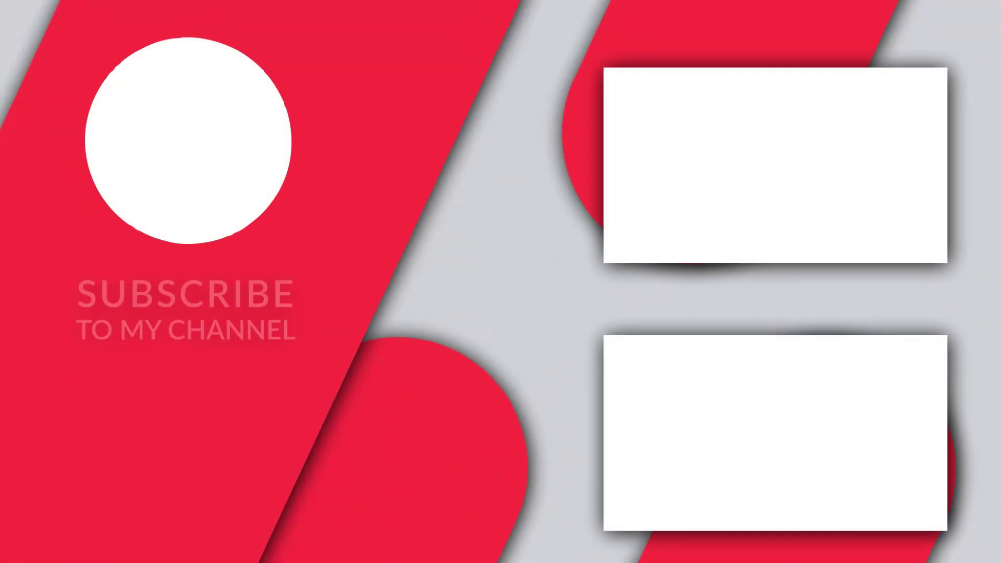